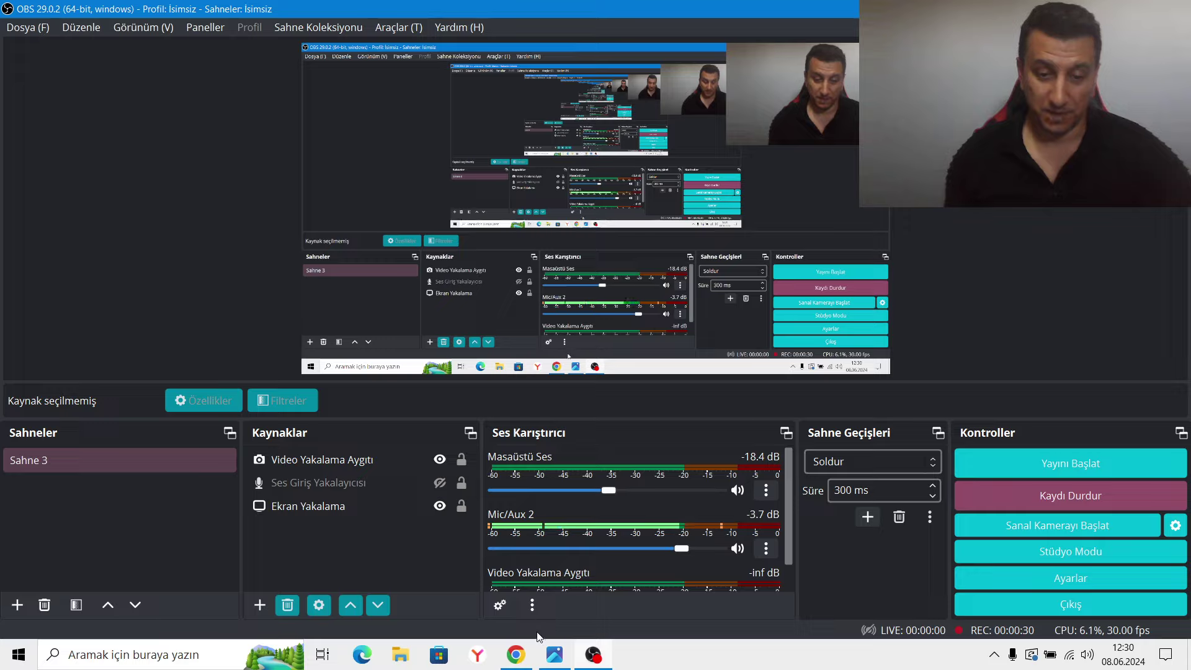
pyautogui.click(517, 657)
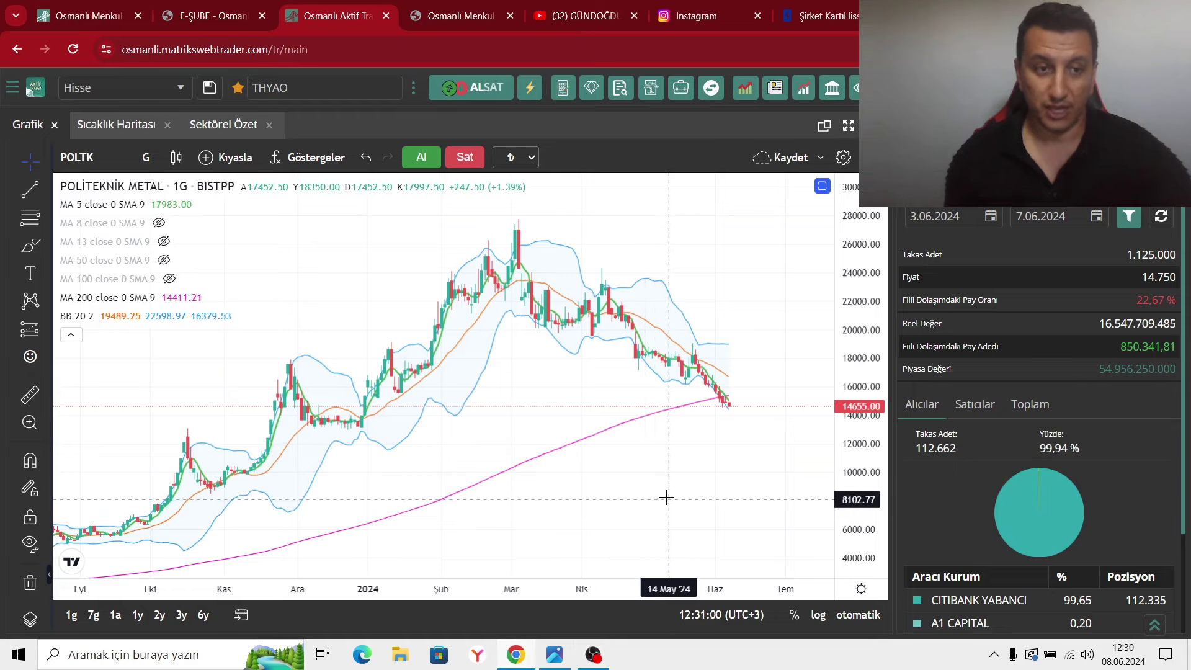
pyautogui.click(594, 659)
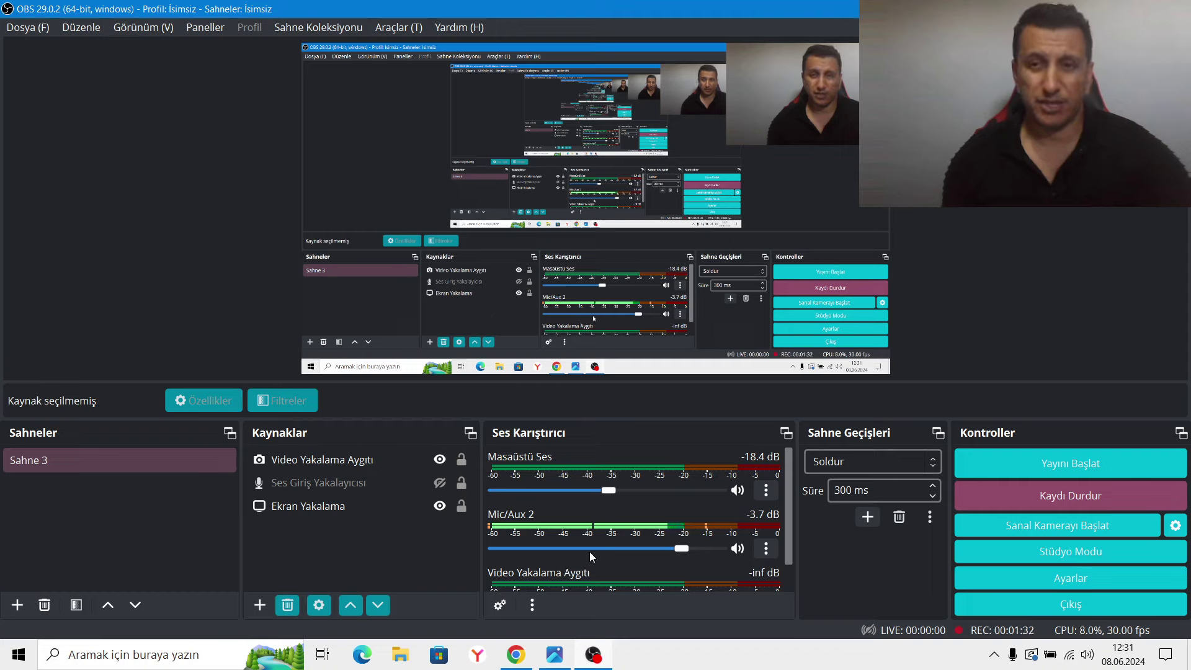
pyautogui.click(516, 654)
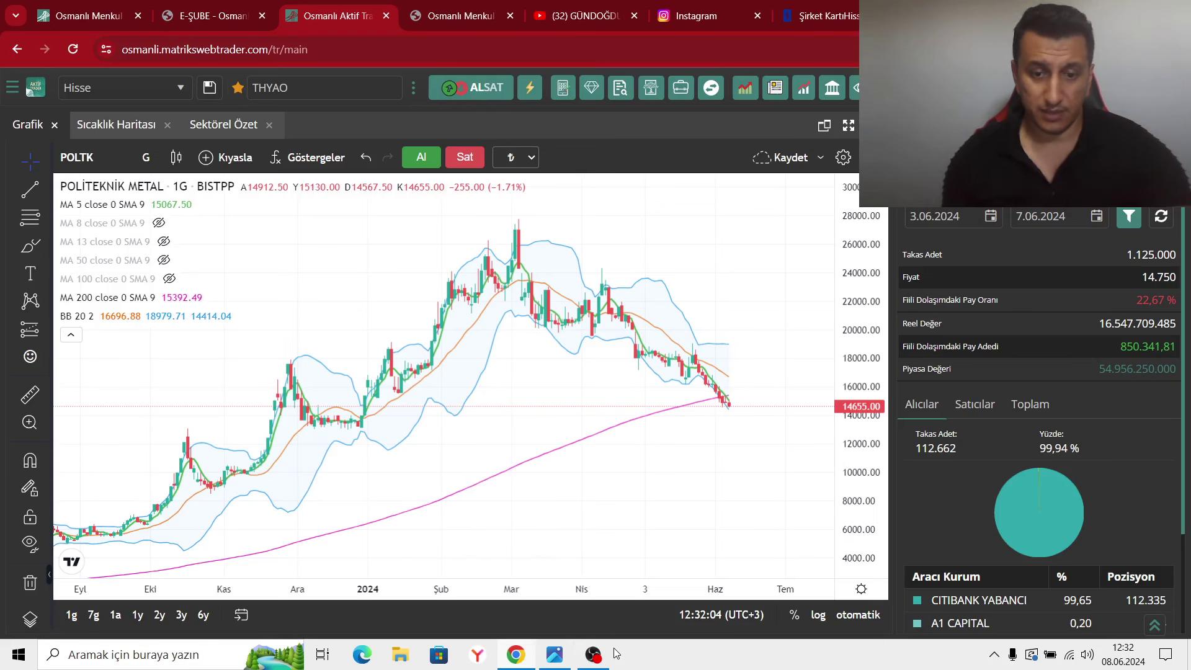
pyautogui.click(595, 654)
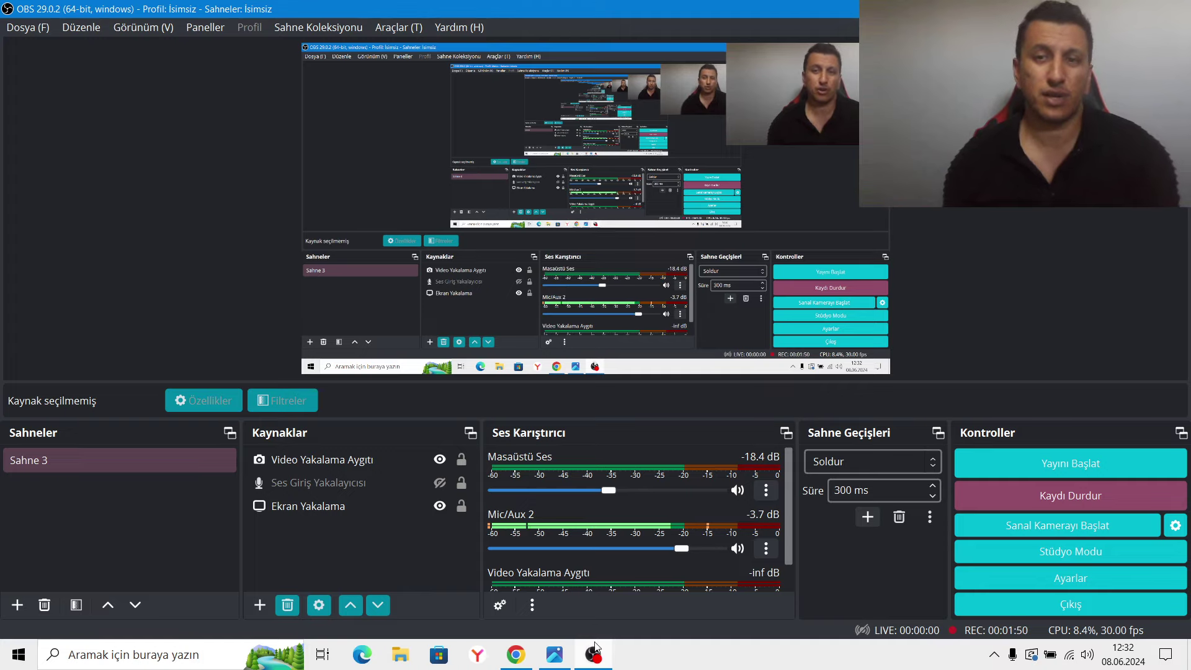
# Switch to the browser and examine Politeknik Metal's (POLTK) daily price chart from 2022 to June 2024 against its 200-day moving average.
pyautogui.hotkey('alt', 'Tab')
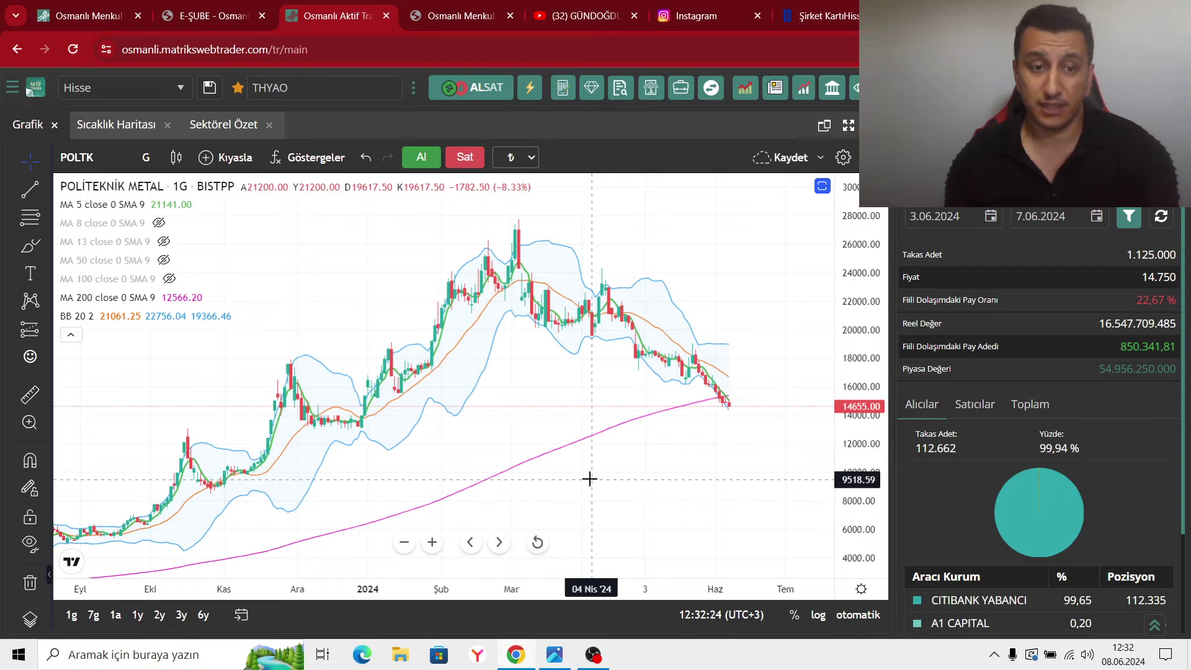
pyautogui.scroll(-1, 641, 478)
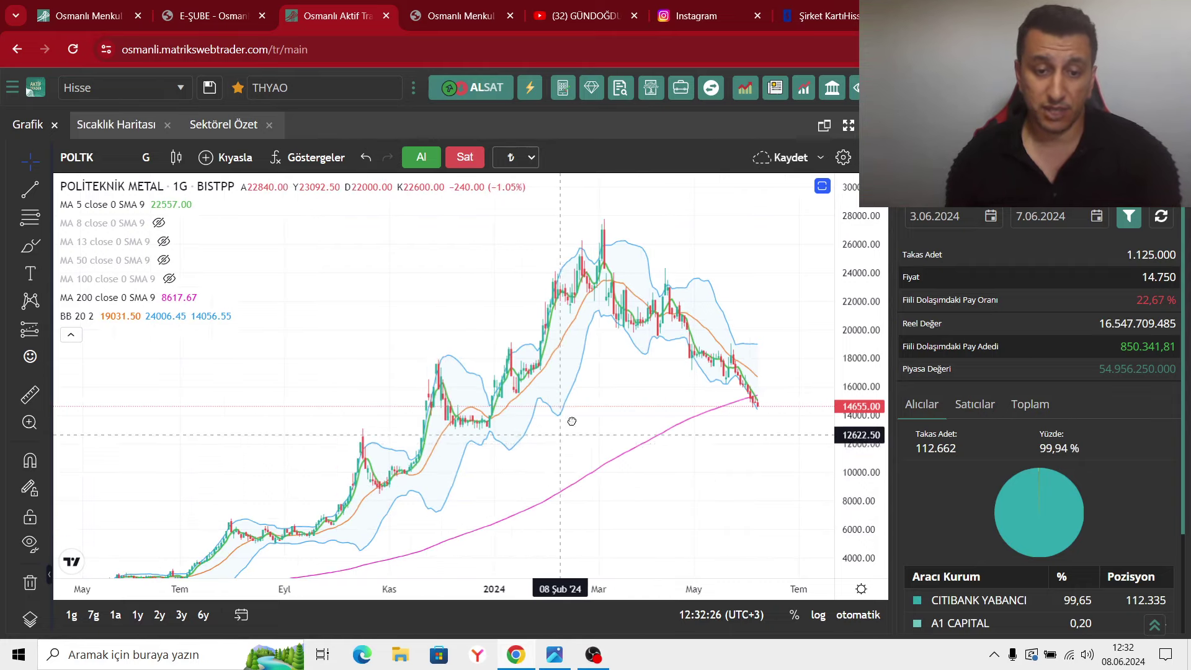
pyautogui.scroll(-1, 580, 412)
pyautogui.moveTo(598, 658)
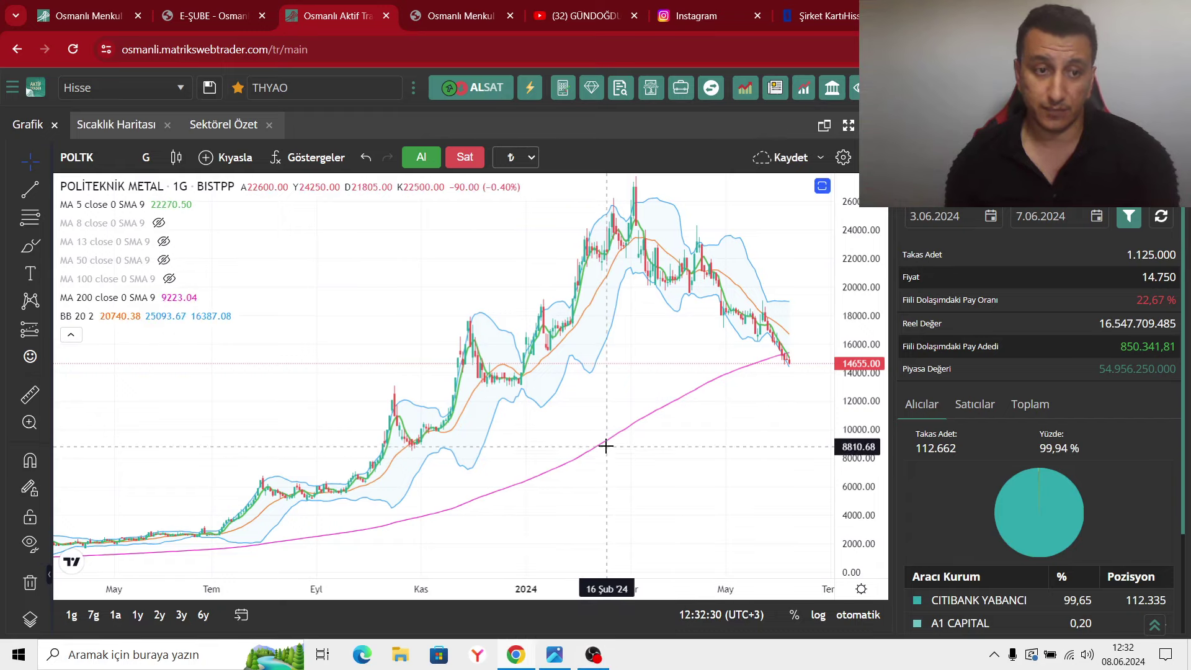
pyautogui.scroll(-3, 538, 441)
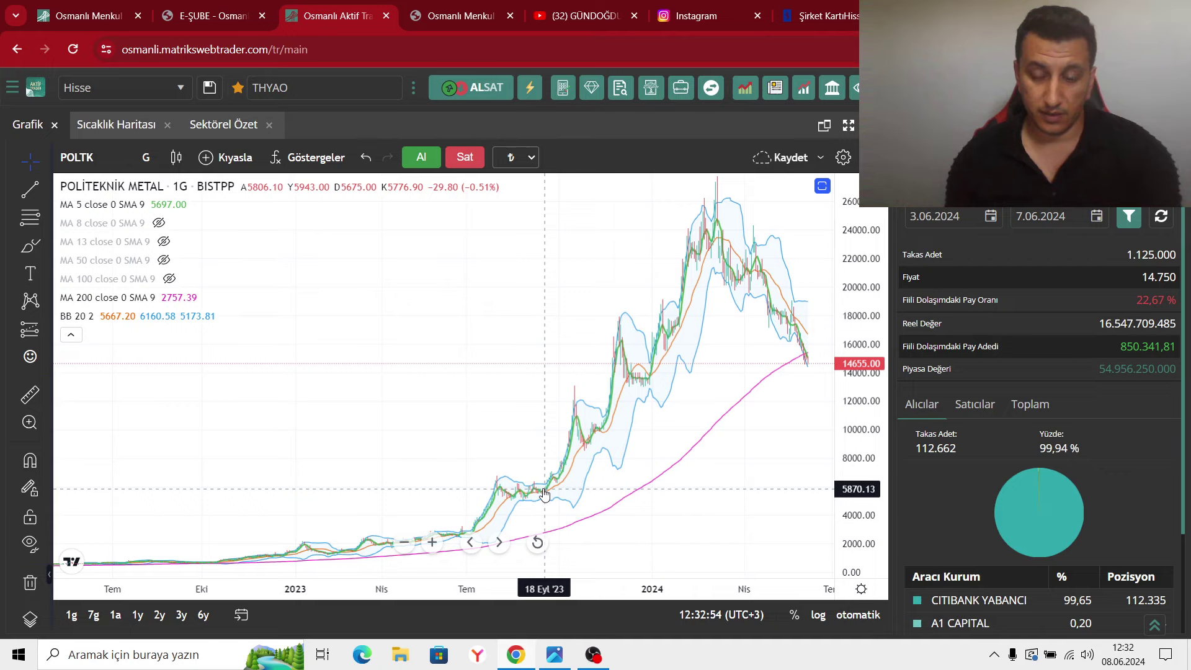
pyautogui.scroll(2, 545, 493)
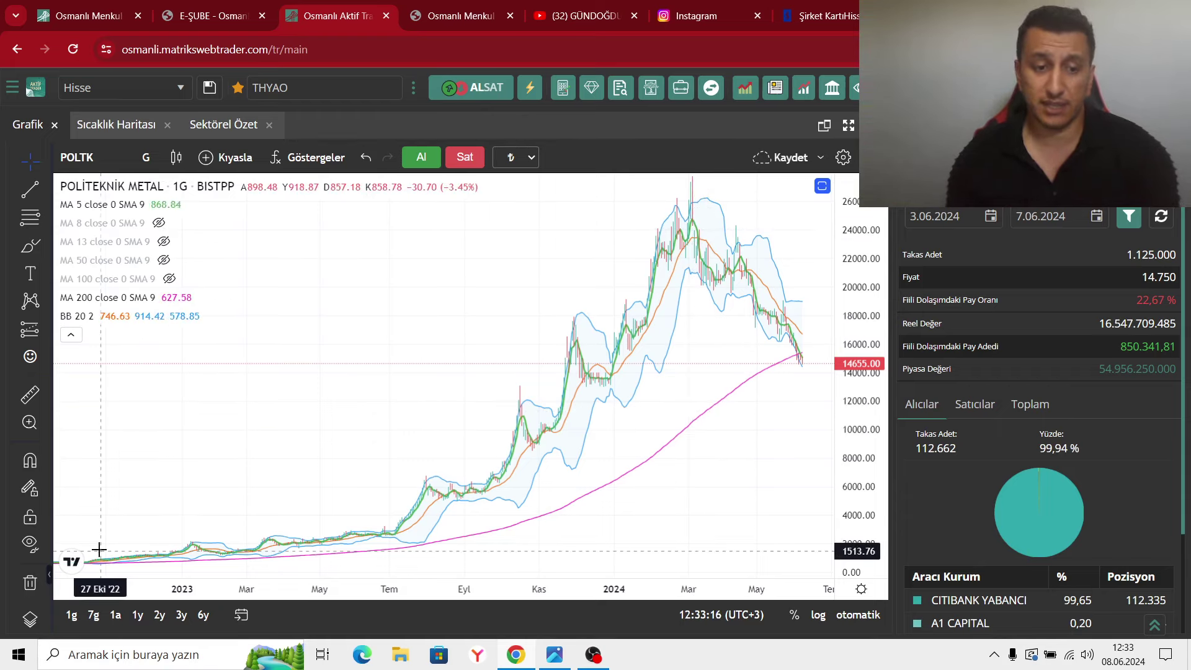
pyautogui.scroll(-2, 89, 568)
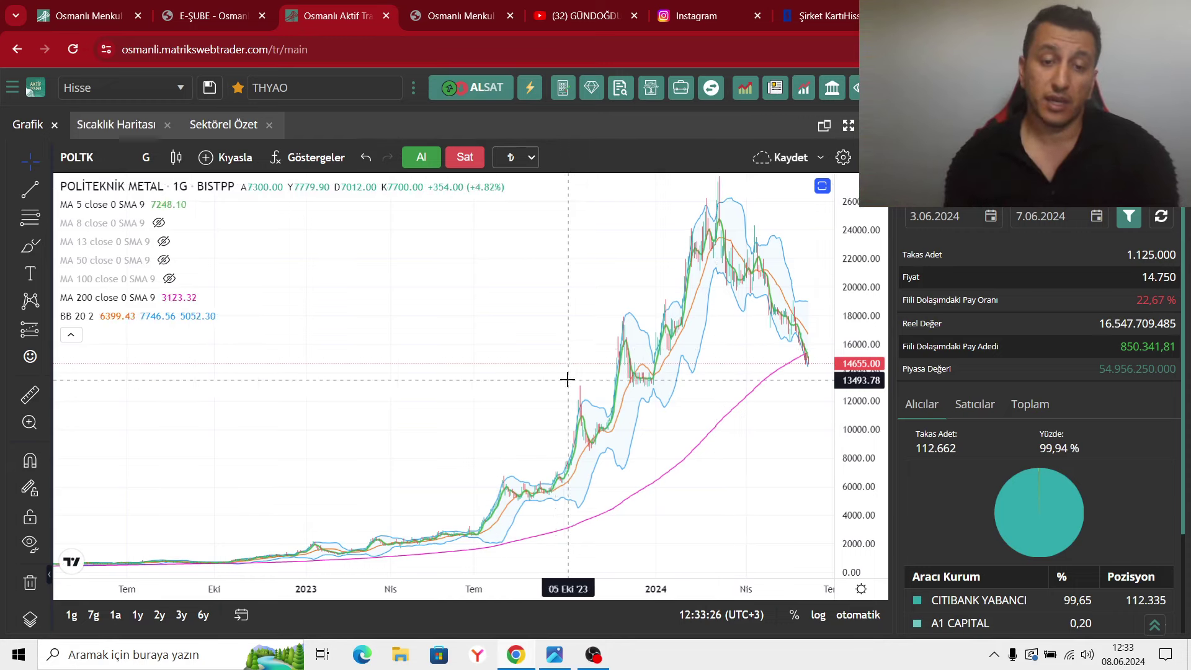
pyautogui.scroll(3, 567, 379)
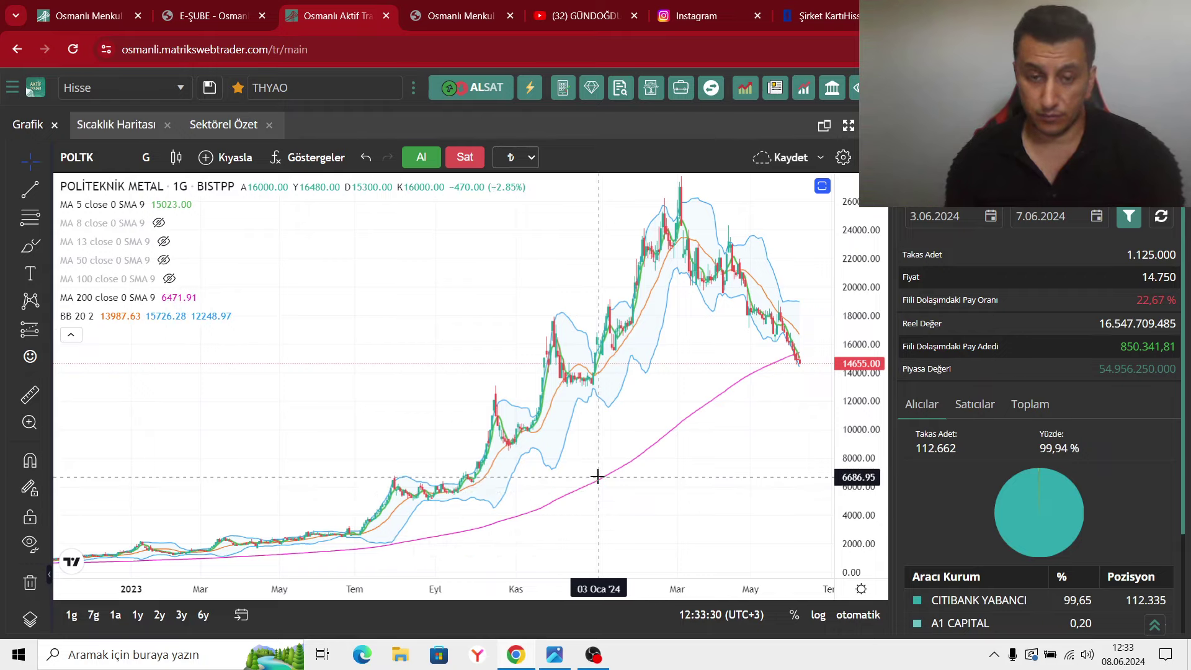
# On the İş Yatırım site, find the stock Politeknik Metal (POLTK) and open its company card.
pyautogui.click(836, 24)
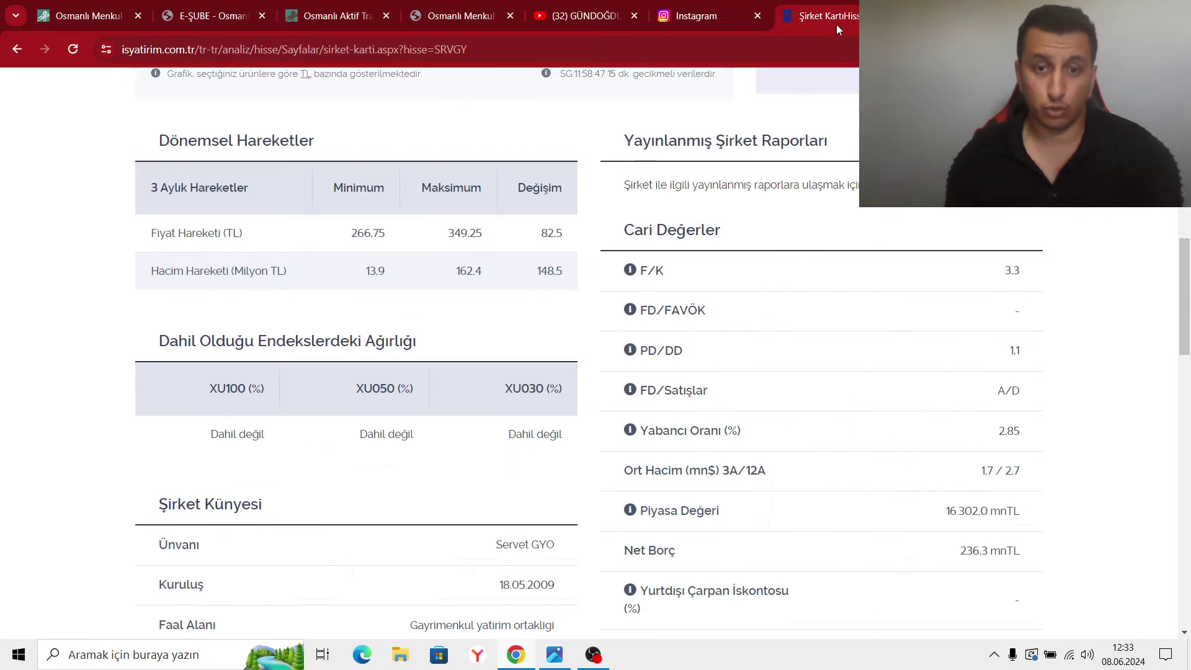
pyautogui.scroll(10, 616, 410)
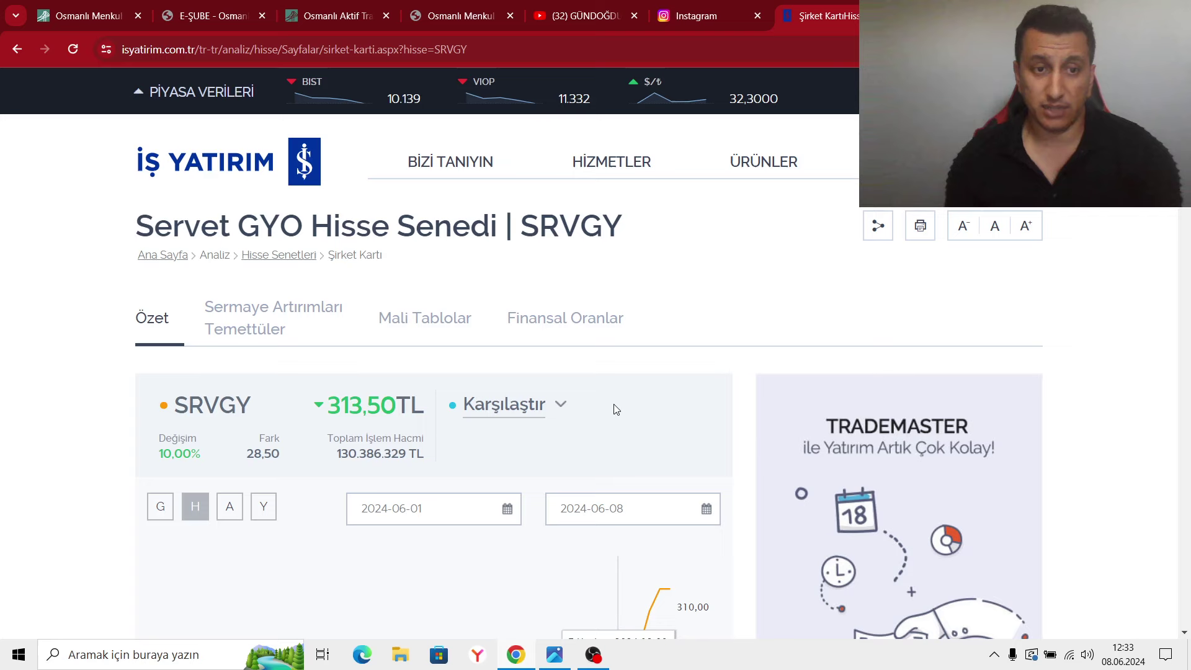
pyautogui.moveTo(912, 162)
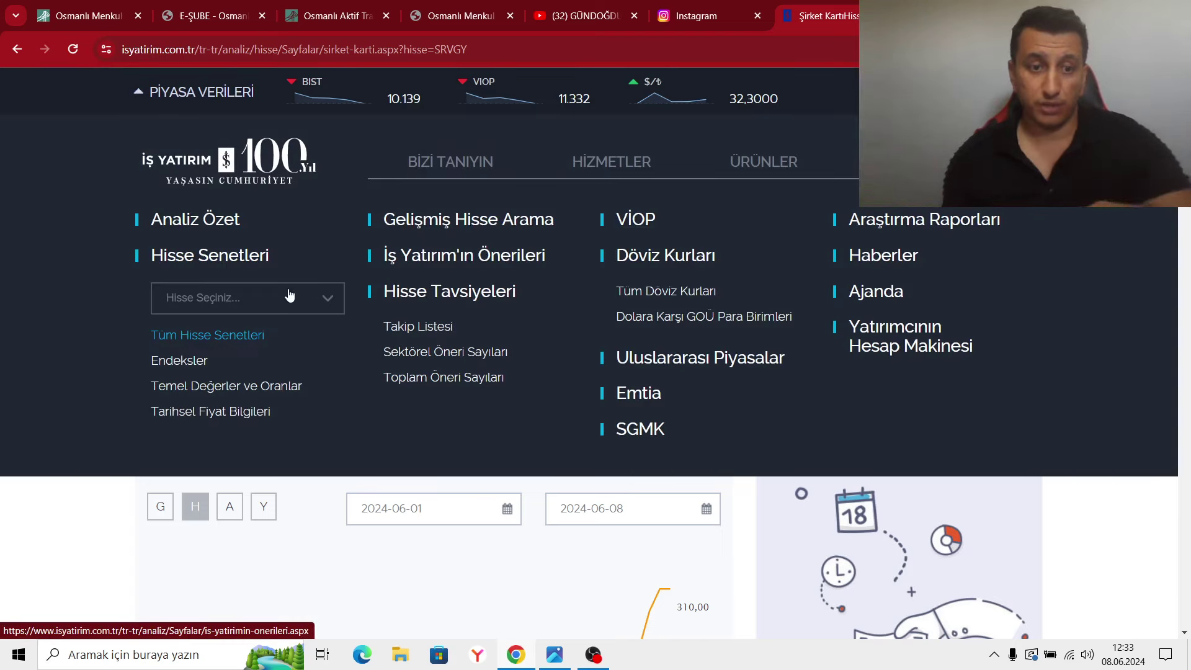
pyautogui.click(289, 296)
pyautogui.write('pl')
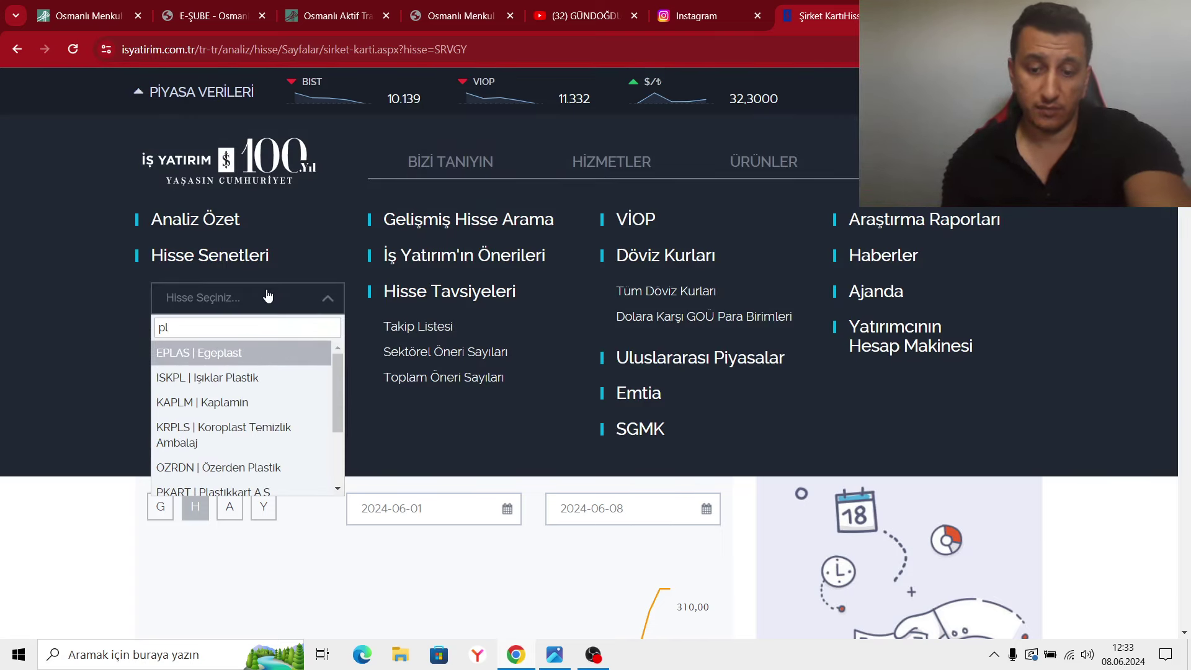
pyautogui.press('BackSpace')
pyautogui.write('oli')
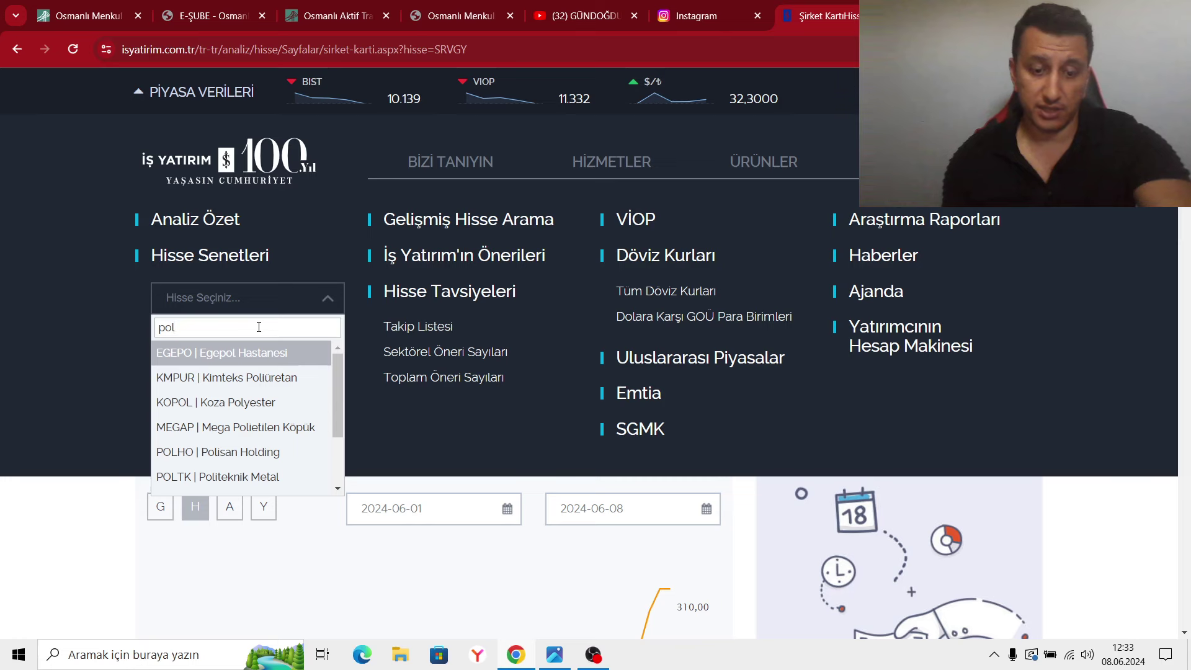
pyautogui.write('tek')
pyautogui.click(258, 352)
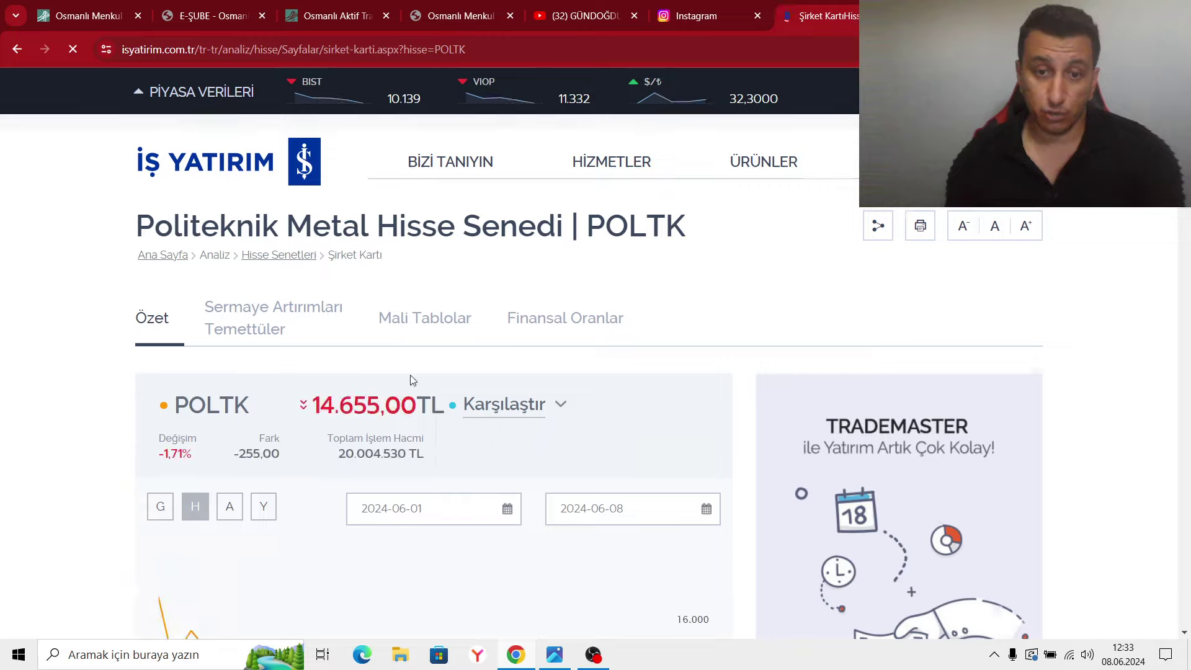
# Review POLTK's current valuation values, company profile, returns and the 2023/12 versus 2023/9 financial table.
pyautogui.scroll(-9, 411, 379)
pyautogui.scroll(-4, 411, 376)
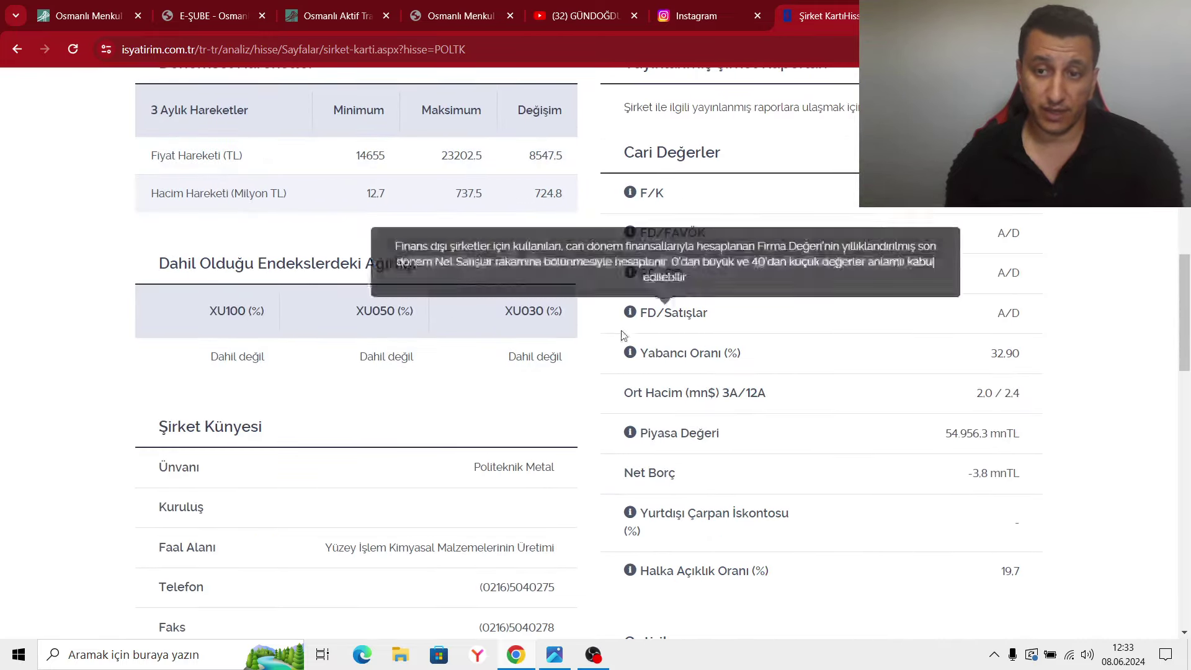
pyautogui.scroll(-11, 562, 361)
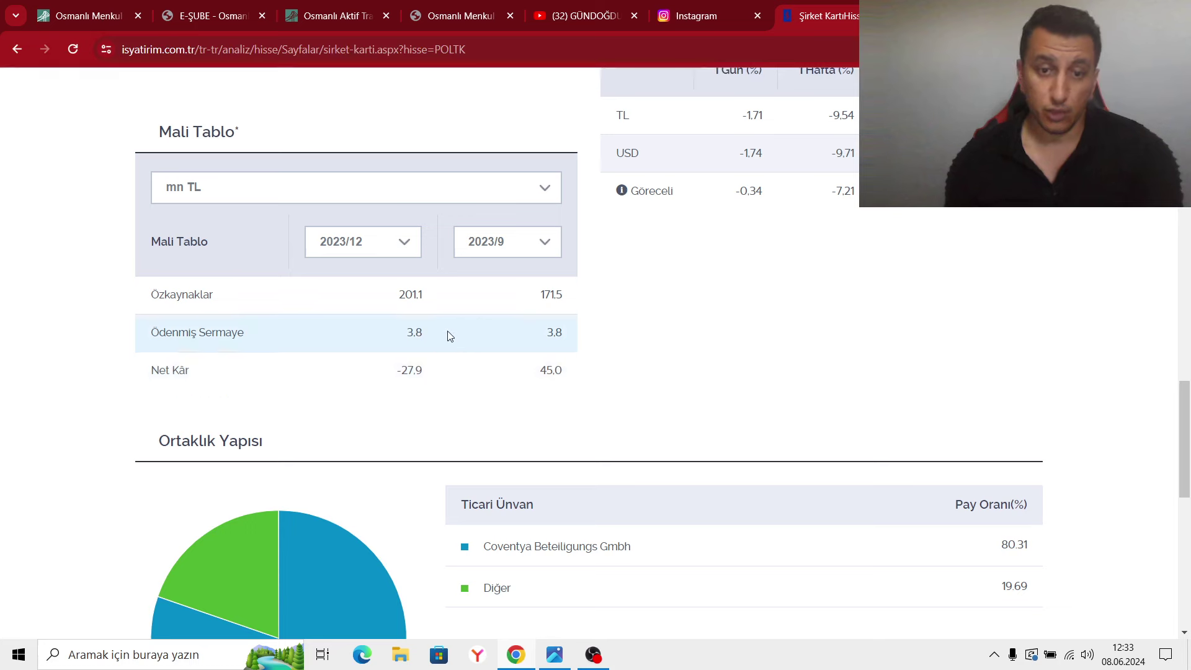
pyautogui.scroll(3, 442, 365)
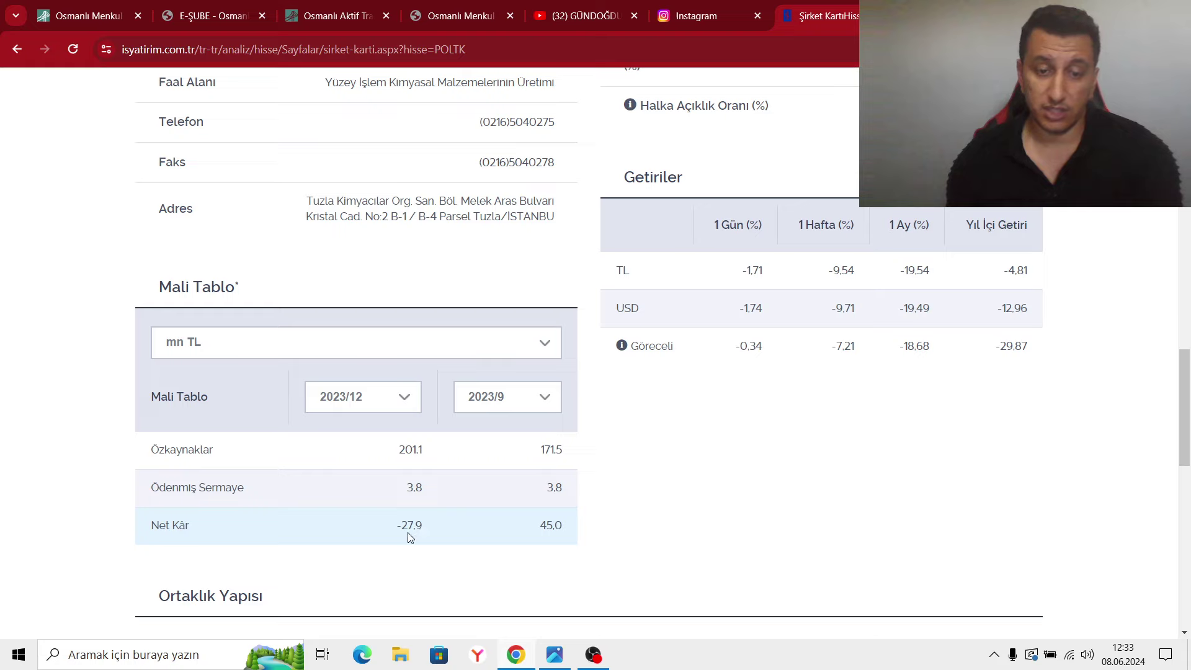
pyautogui.scroll(5, 269, 397)
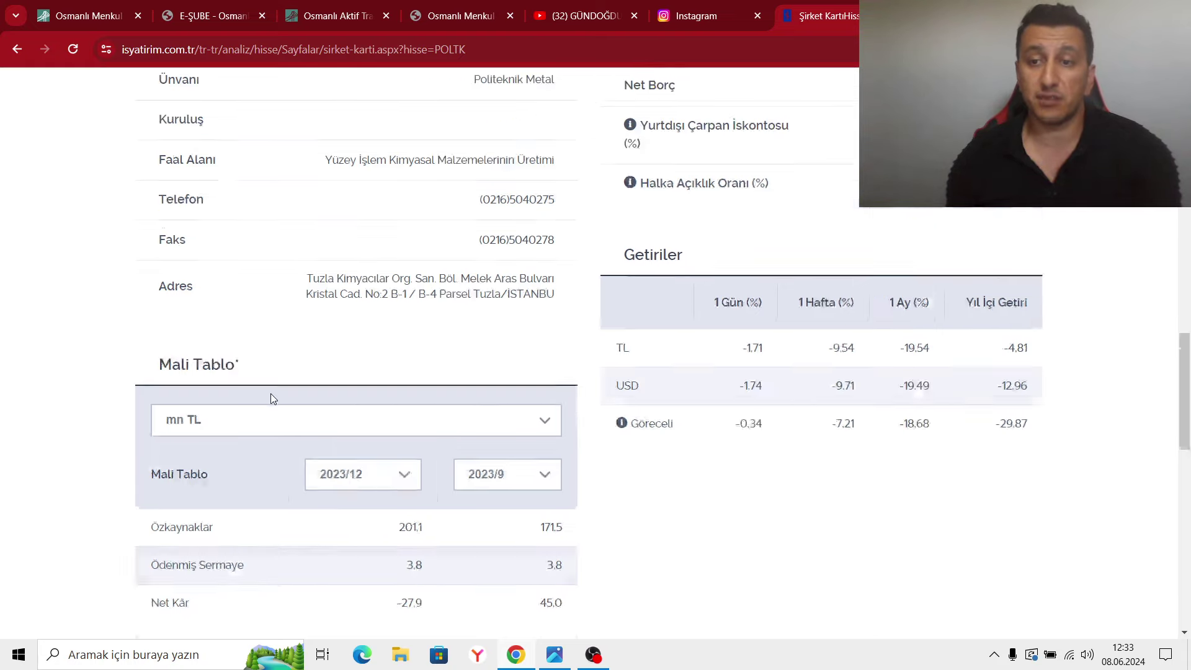
pyautogui.scroll(4, 890, 417)
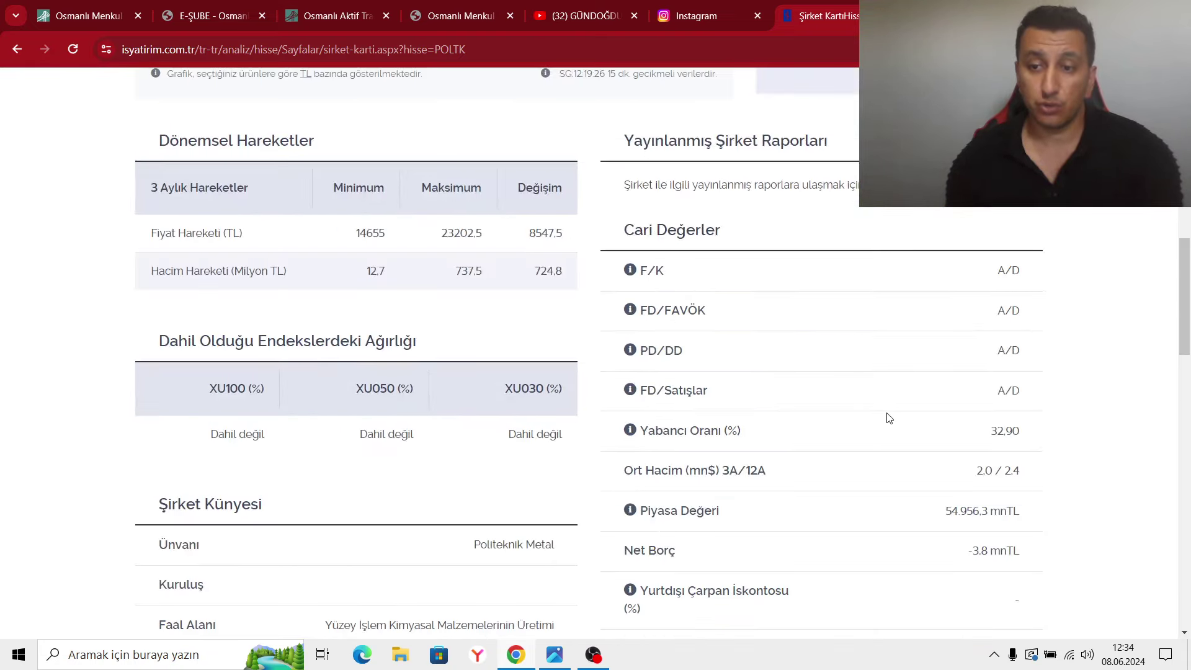
pyautogui.scroll(-4, 757, 446)
# Return to the Osmanlı Aktif Trader page and examine POLTK's recent price movement and the buyers' custody distribution.
pyautogui.click(312, 5)
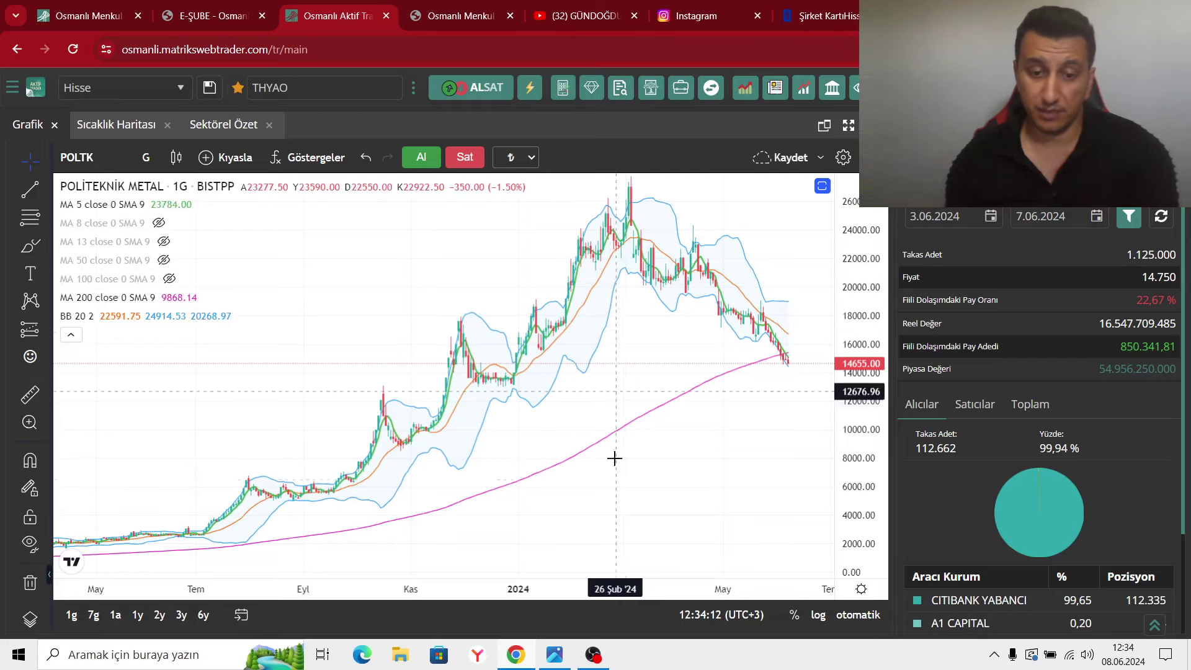
pyautogui.scroll(2, 716, 371)
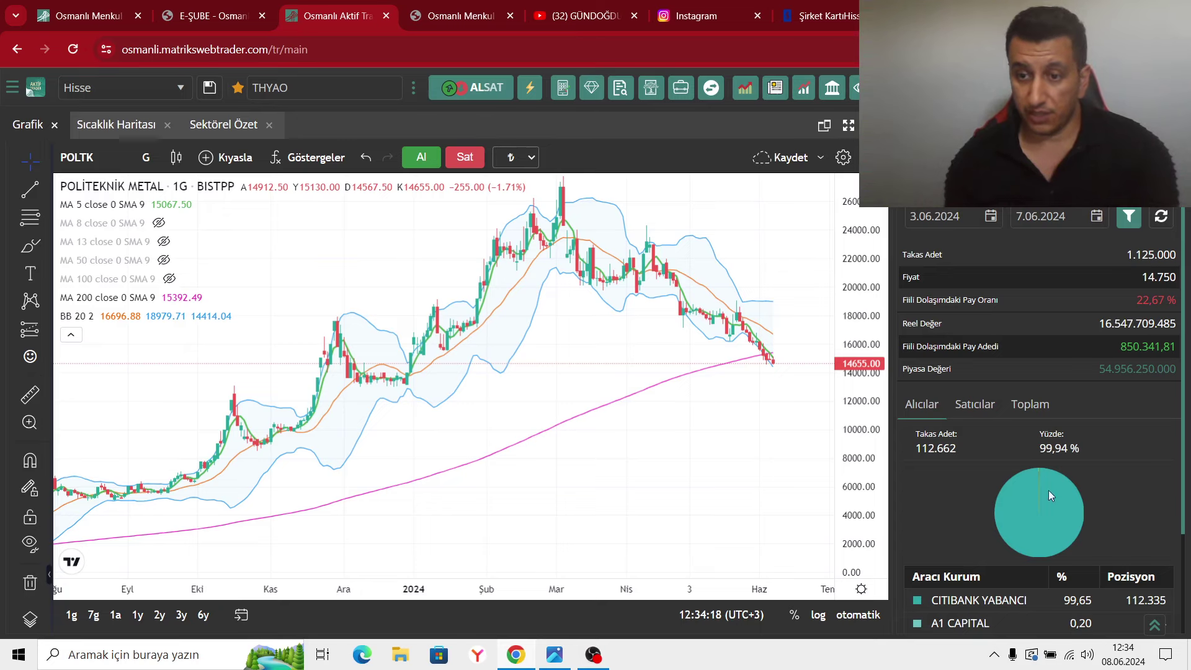
pyautogui.moveTo(1053, 522)
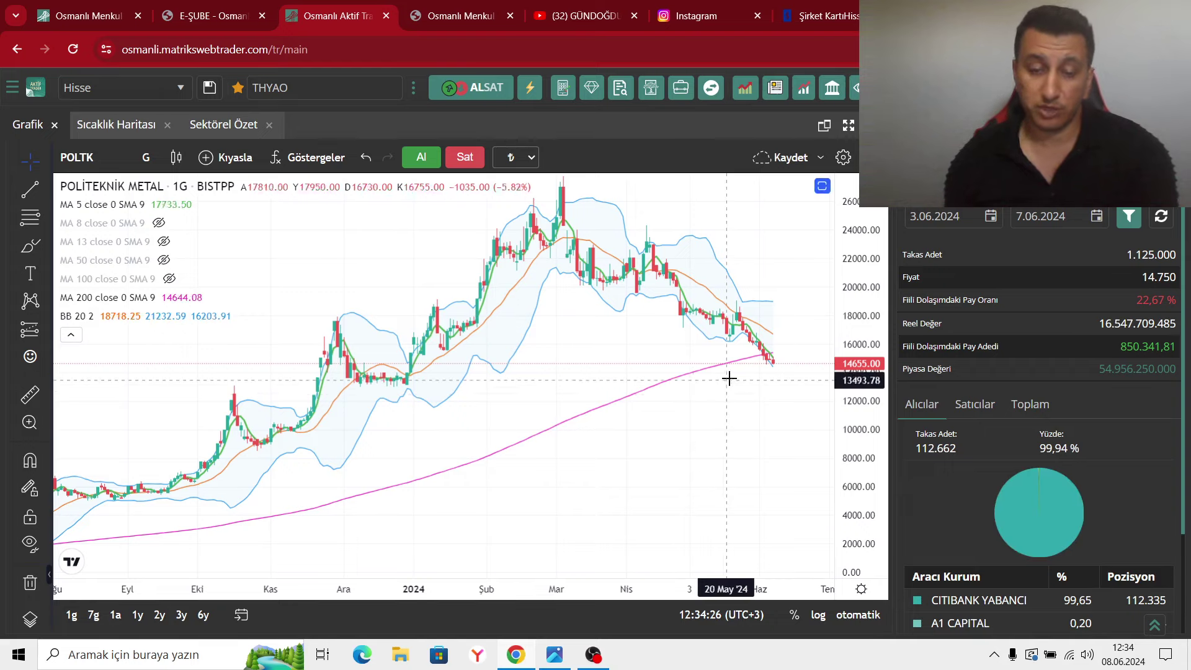
# Bring the POLTK chart back up and examine the price peak around March 2024 and the move after it.
pyautogui.click(597, 655)
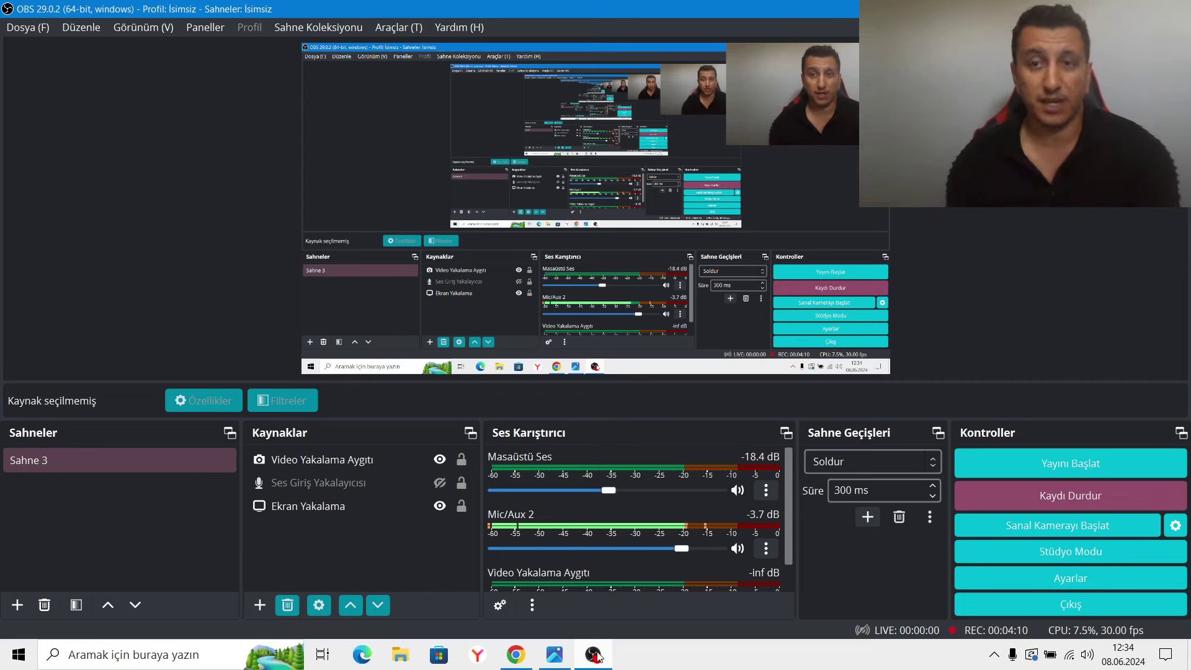
pyautogui.moveTo(523, 654)
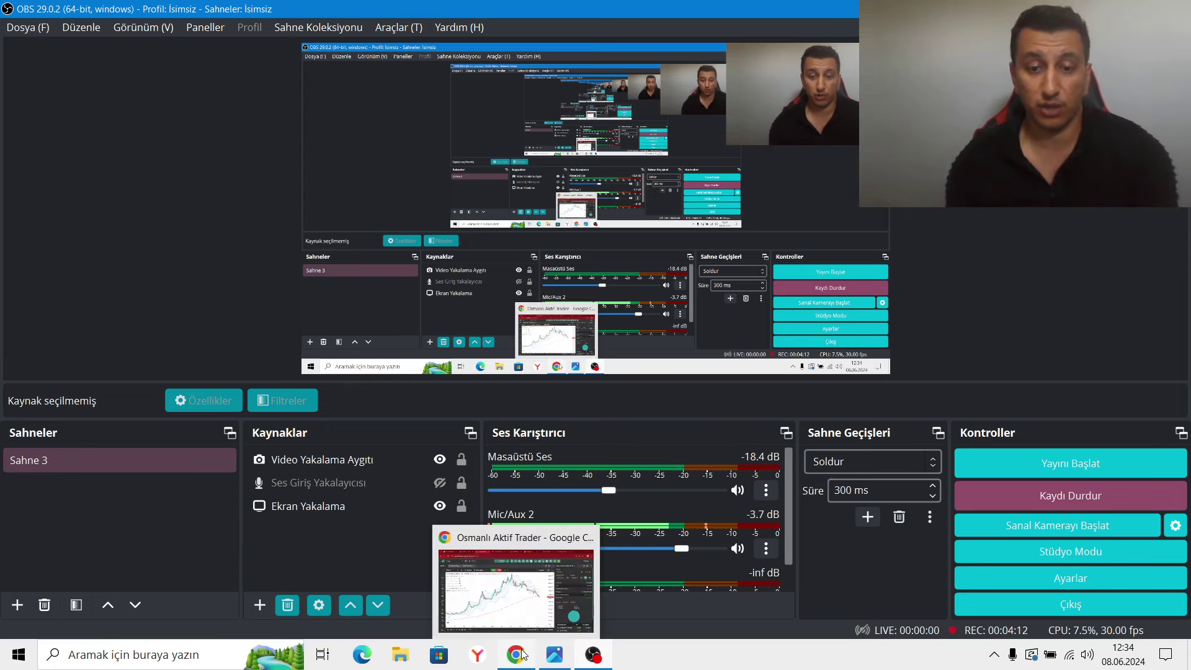
pyautogui.click(515, 596)
pyautogui.scroll(-3, 714, 453)
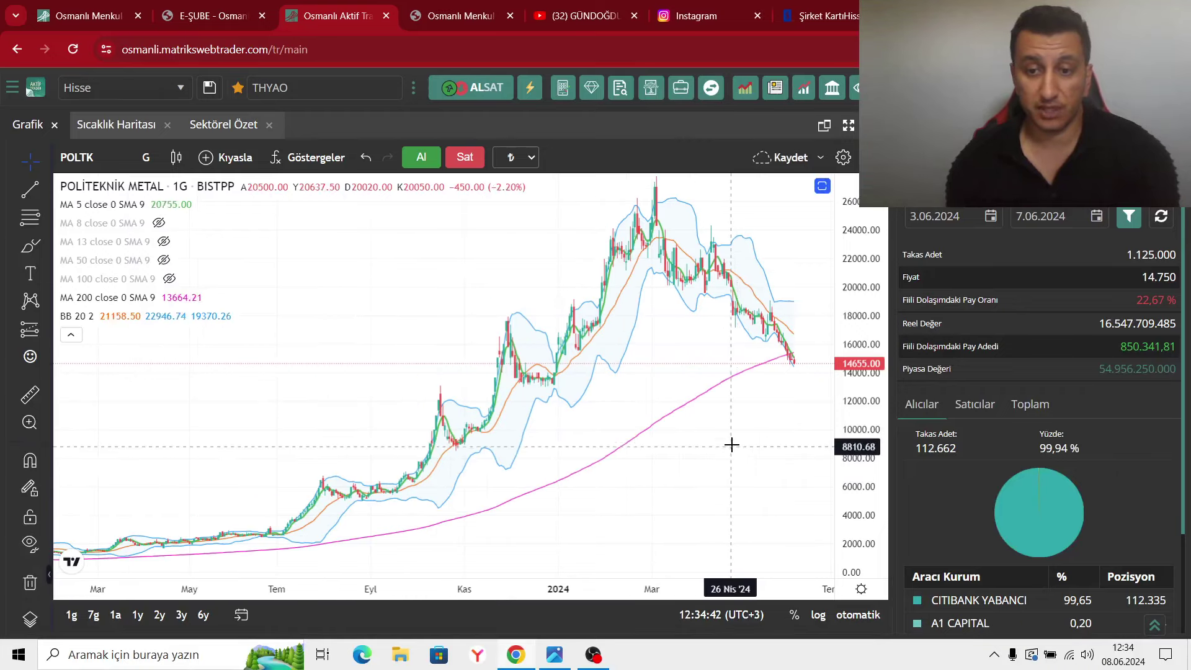
pyautogui.moveTo(739, 438); pyautogui.dragTo(690, 459)
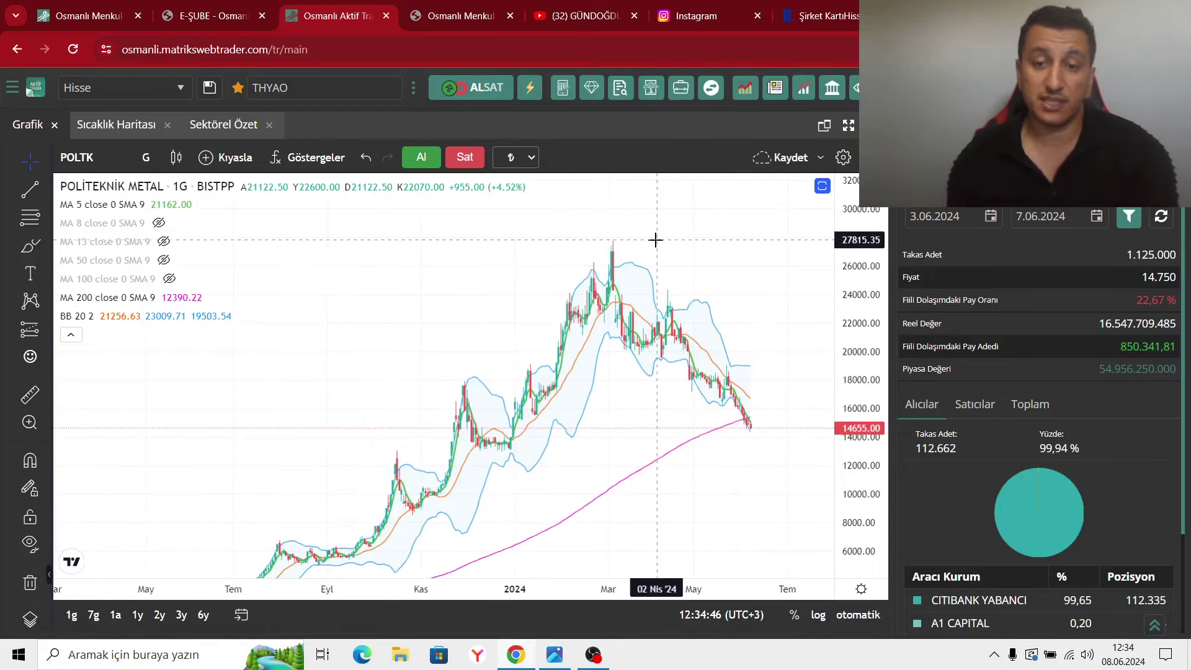
# Examine POLTK's daily candles from December 2023 to June 2024 against the Bollinger Bands and 200-day moving average.
pyautogui.click(593, 655)
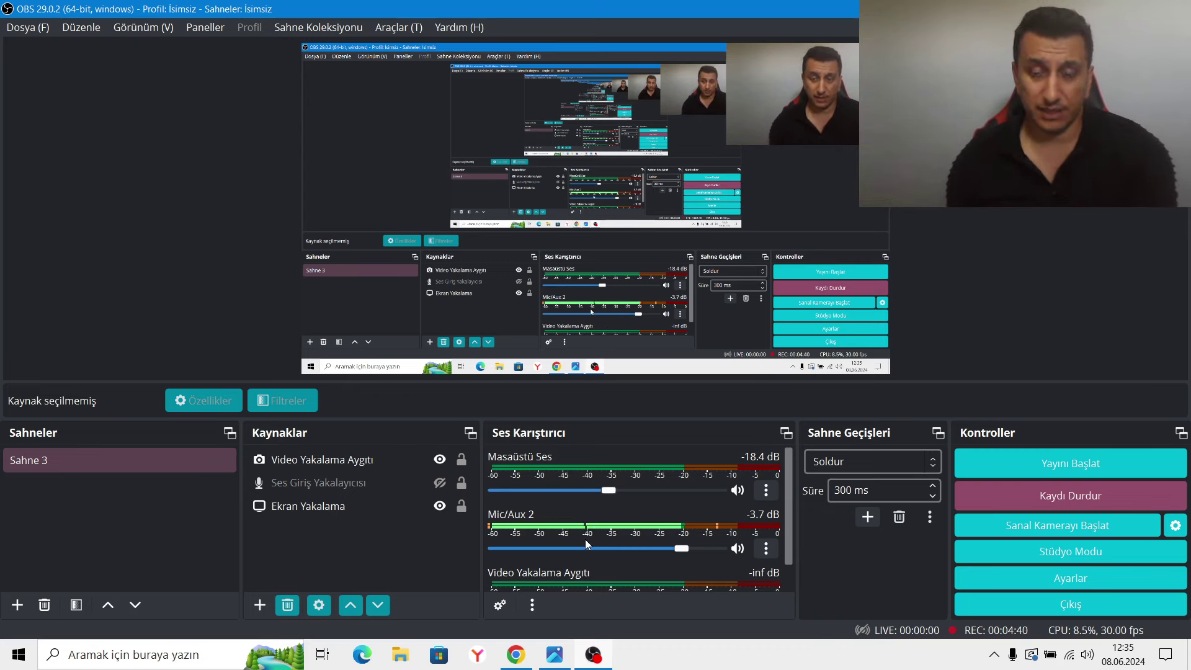
pyautogui.click(520, 660)
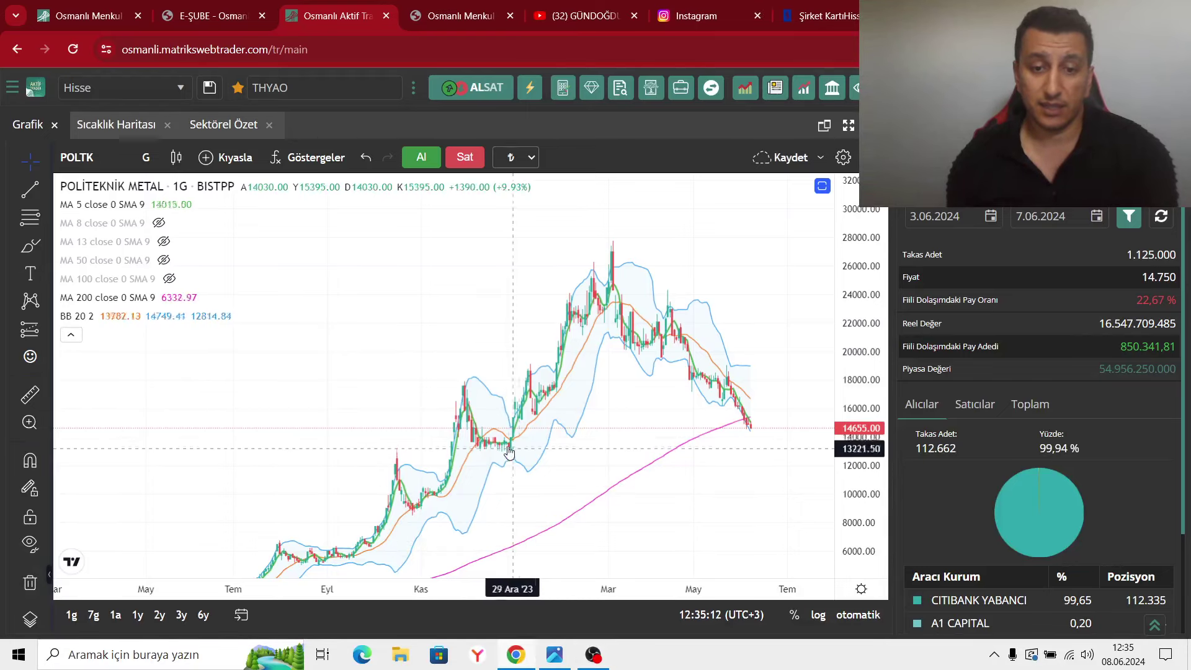
pyautogui.scroll(2, 548, 466)
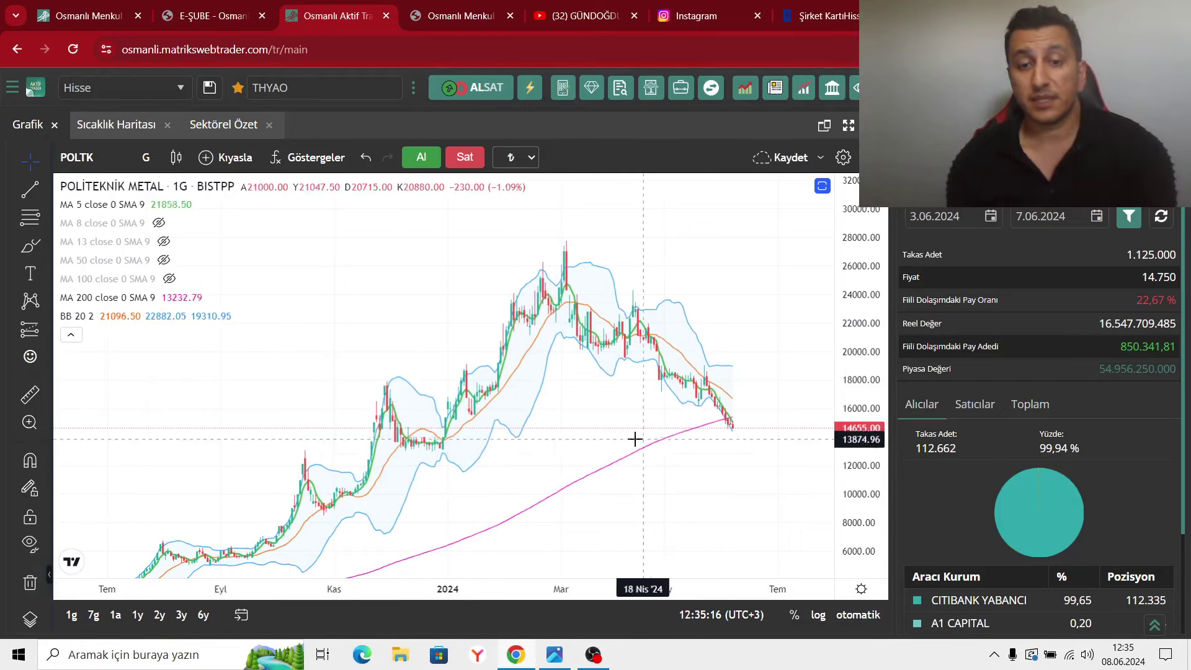
pyautogui.scroll(-2, 558, 453)
pyautogui.scroll(2, 633, 448)
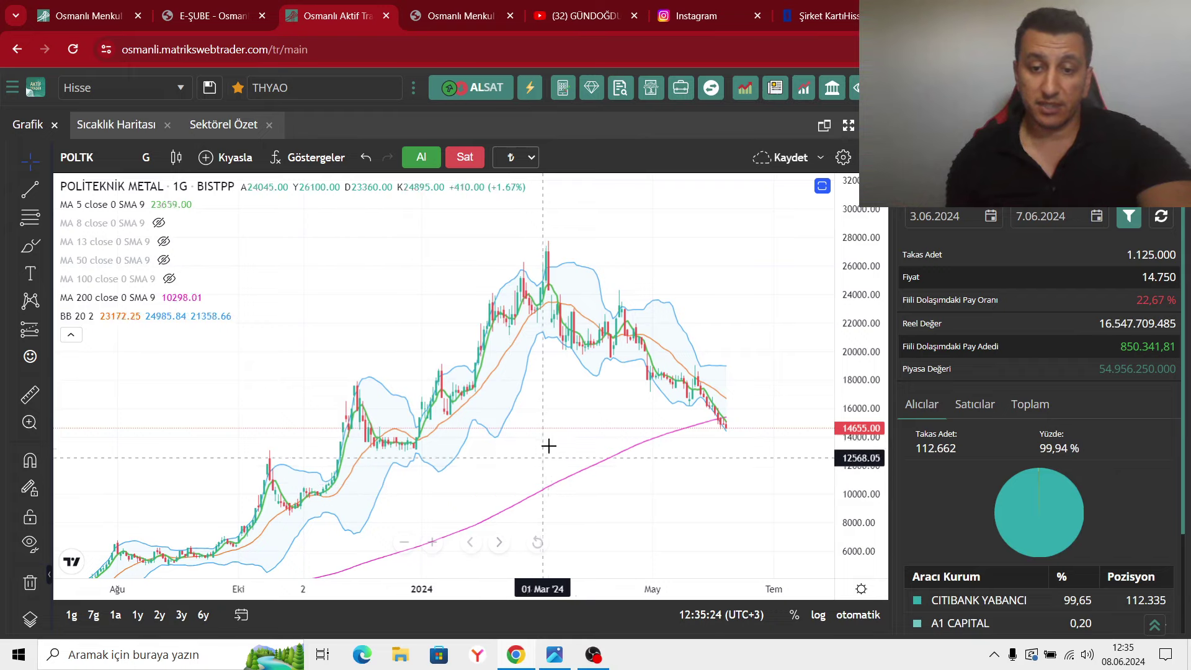
pyautogui.scroll(2, 551, 452)
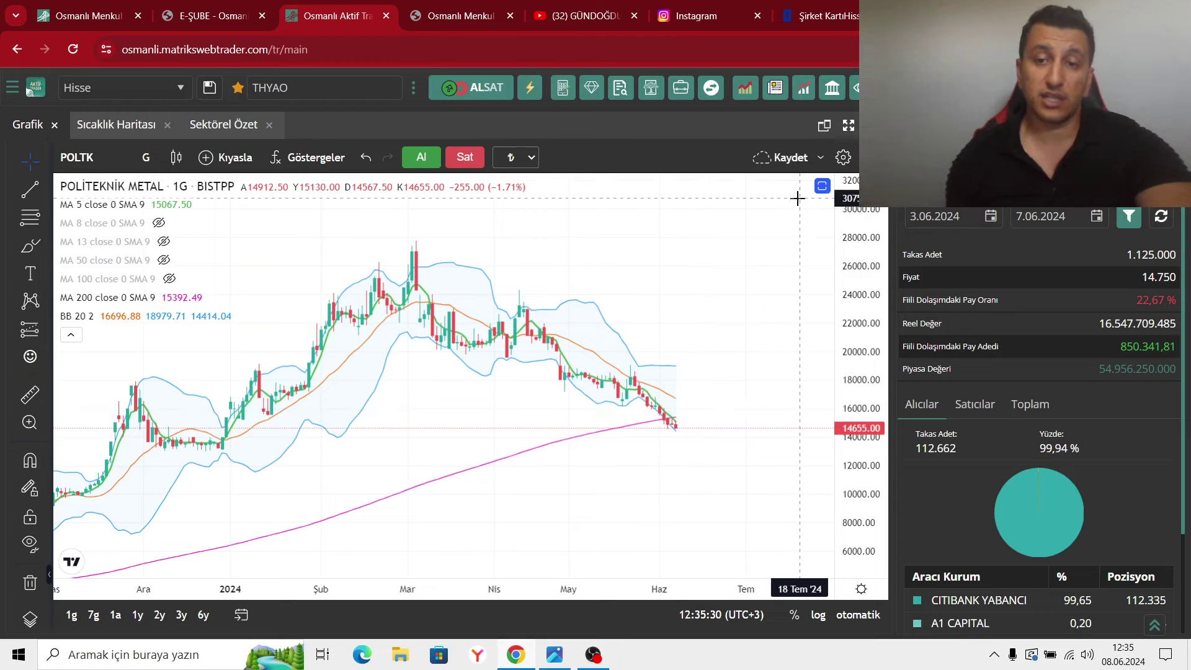
pyautogui.moveTo(776, 248); pyautogui.dragTo(719, 336)
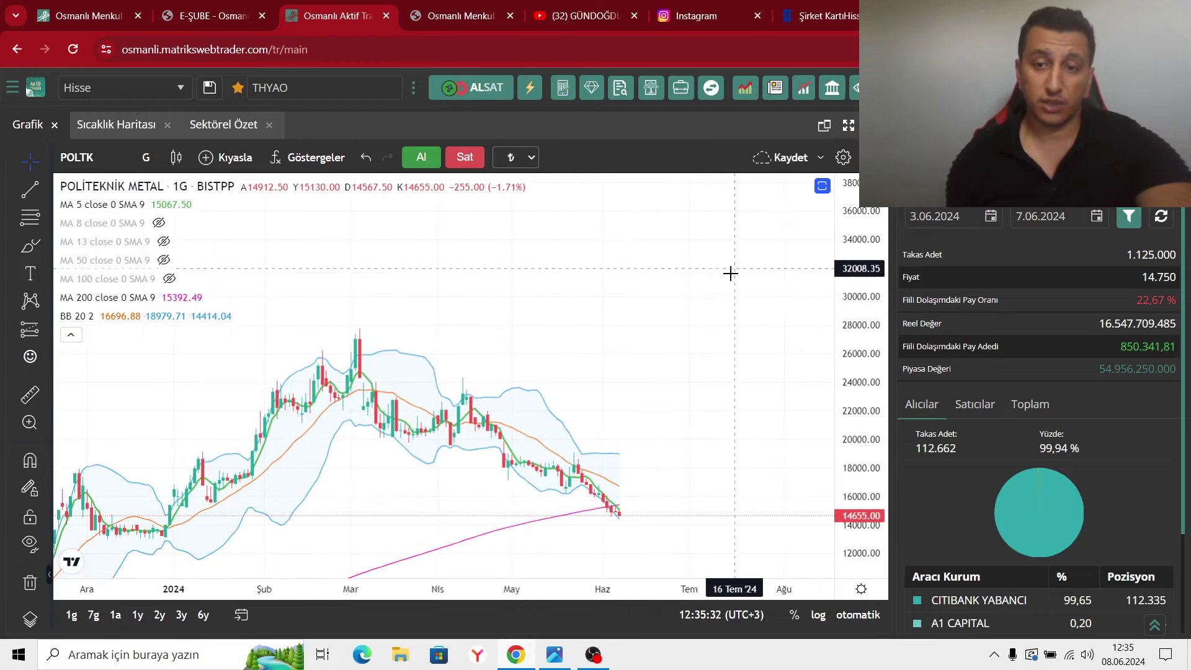
pyautogui.moveTo(728, 271); pyautogui.dragTo(662, 399)
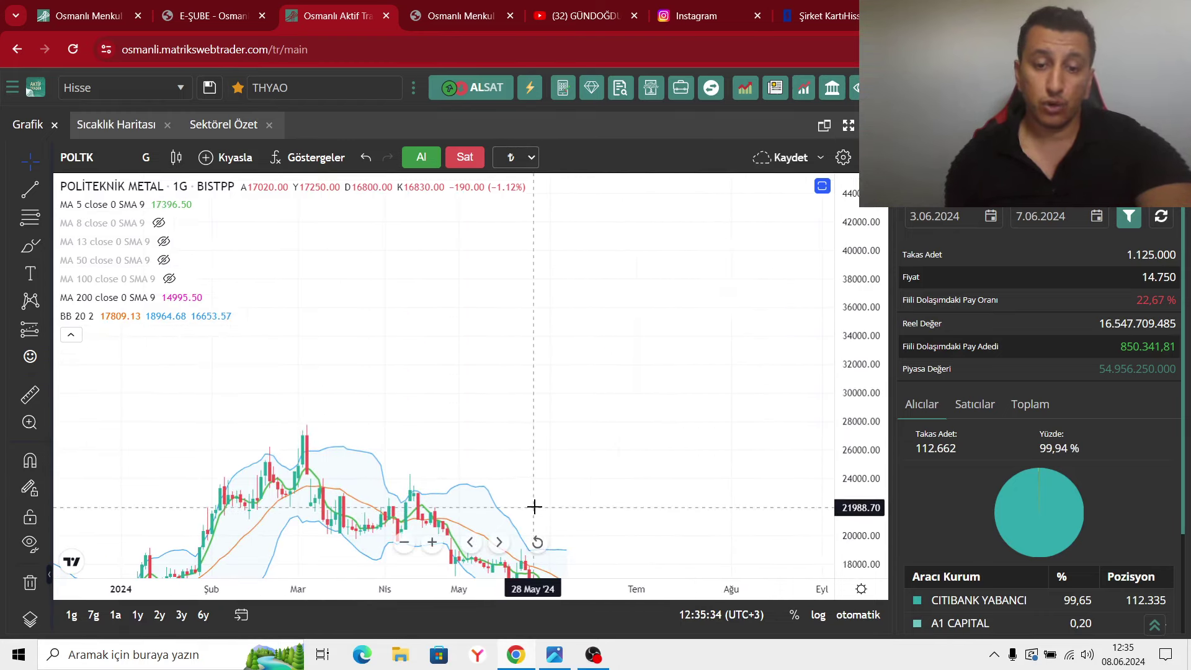
pyautogui.click(594, 662)
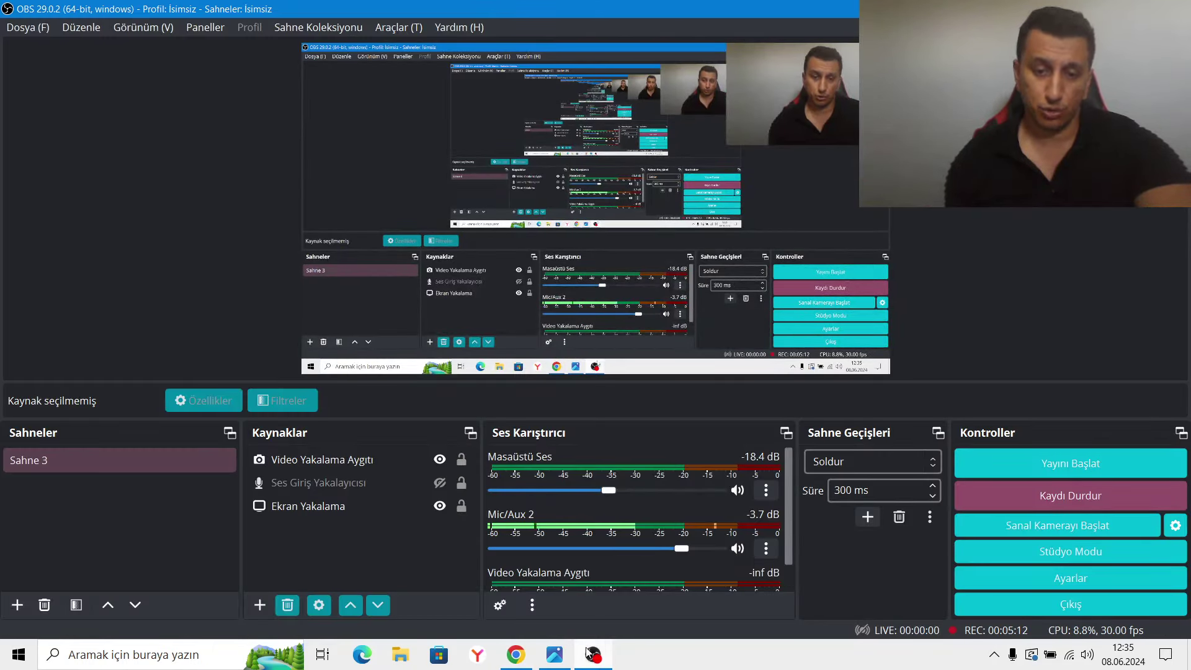
pyautogui.click(516, 654)
pyautogui.moveTo(487, 523); pyautogui.dragTo(623, 340)
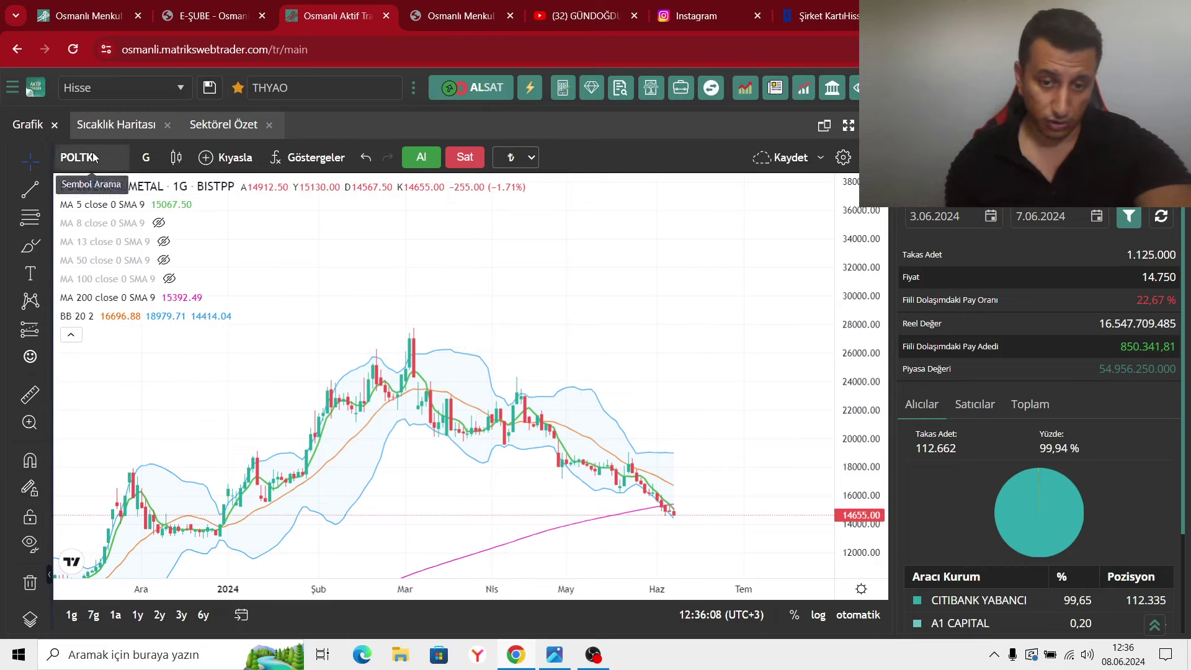
# Examine POLTK's recent daily candles around the 200-day moving average and the wider price move since mid-2023.
pyautogui.scroll(2, 591, 459)
pyautogui.scroll(2, 591, 459)
pyautogui.moveTo(591, 459); pyautogui.dragTo(646, 330)
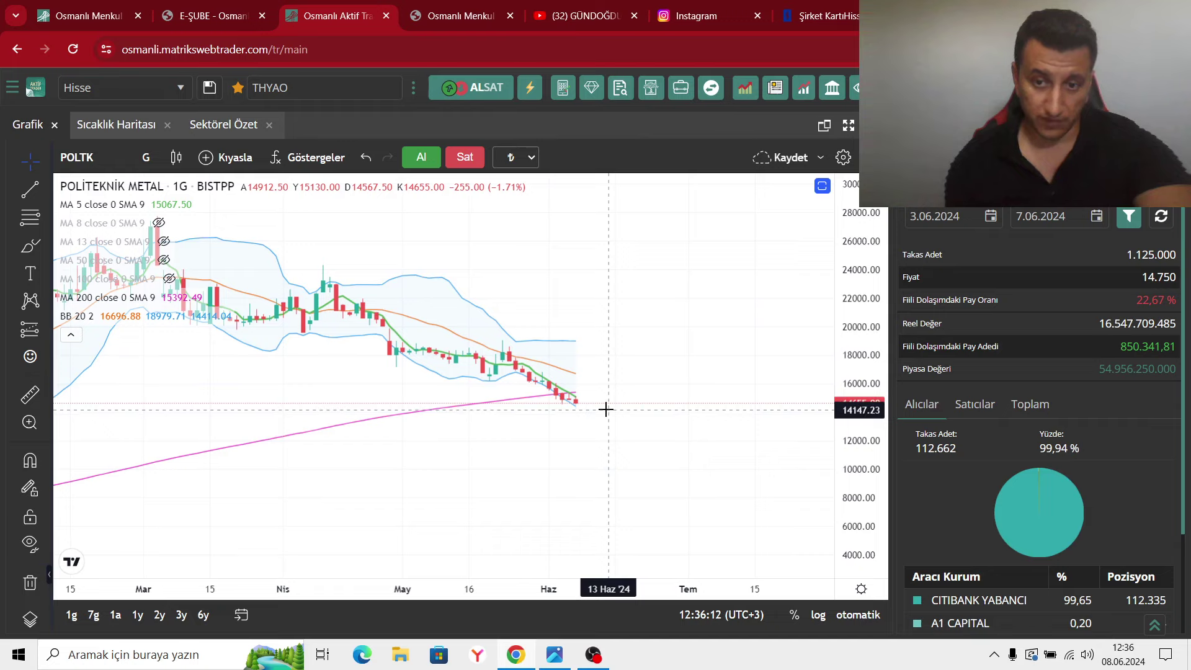
pyautogui.scroll(-3, 515, 456)
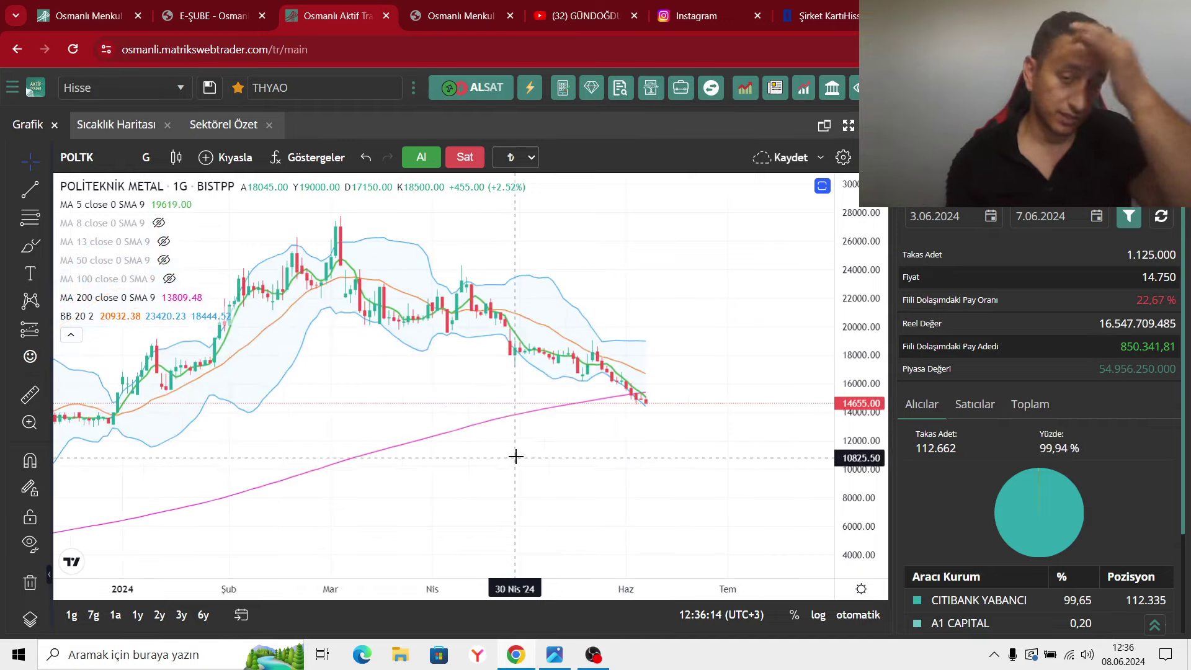
pyautogui.scroll(-5, 619, 466)
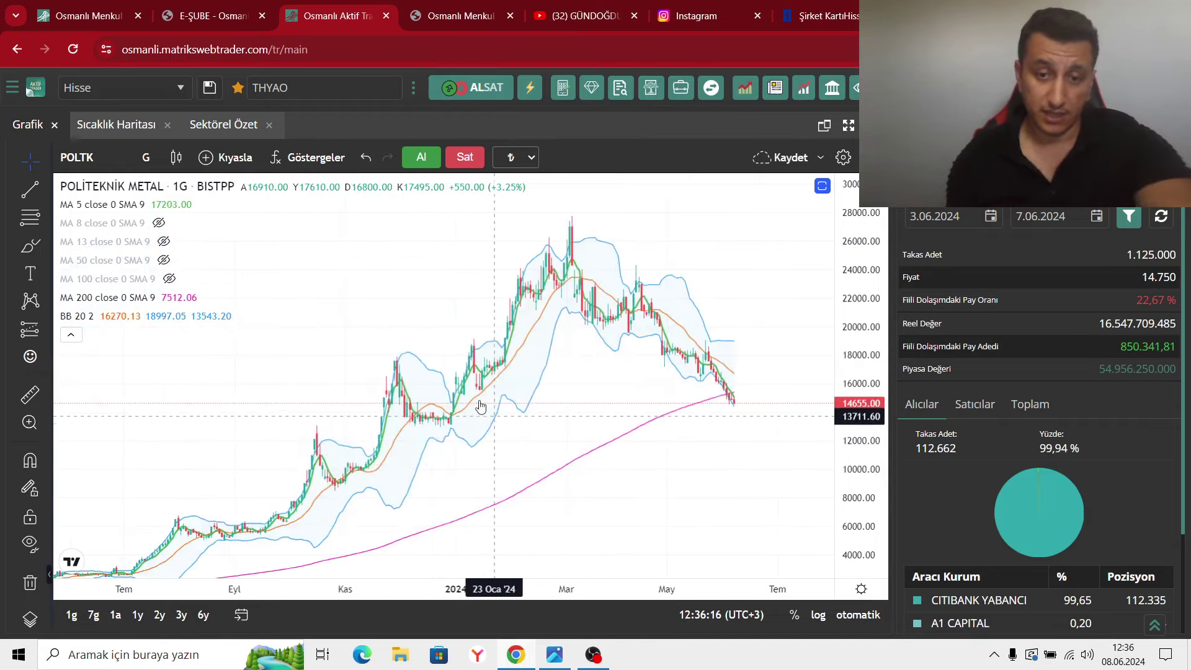
# Switch the chart from POLTK to the MIATK (Mia Teknoloji) symbol.
pyautogui.click(103, 155)
pyautogui.write('mi')
pyautogui.click(184, 288)
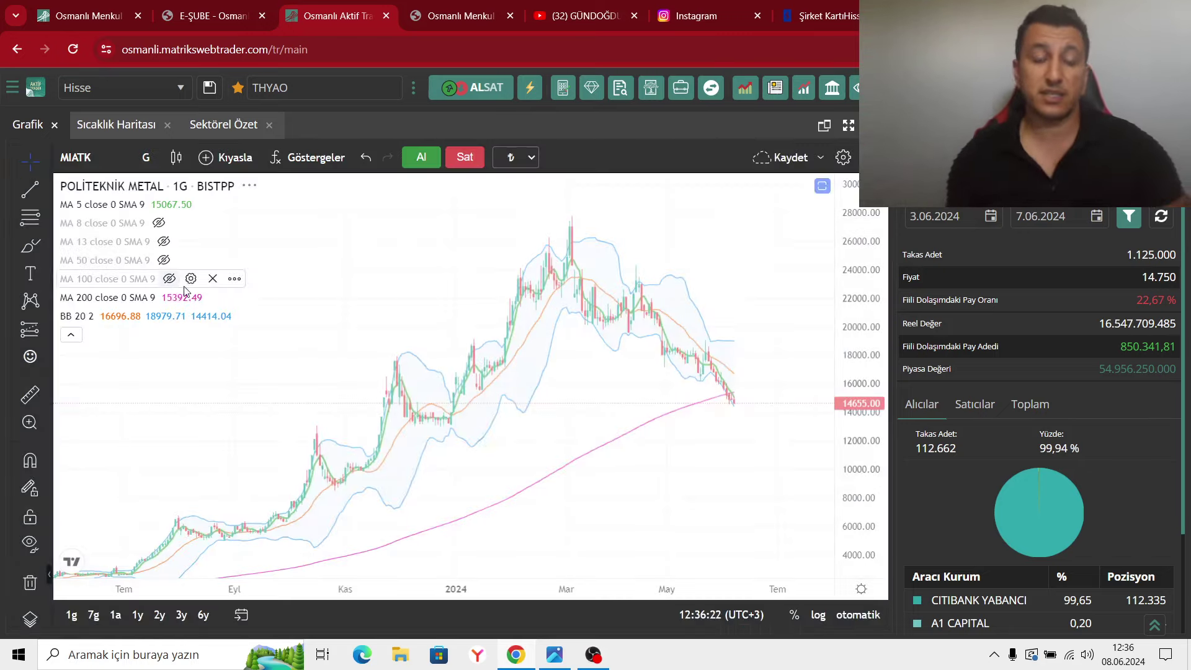
pyautogui.click(592, 659)
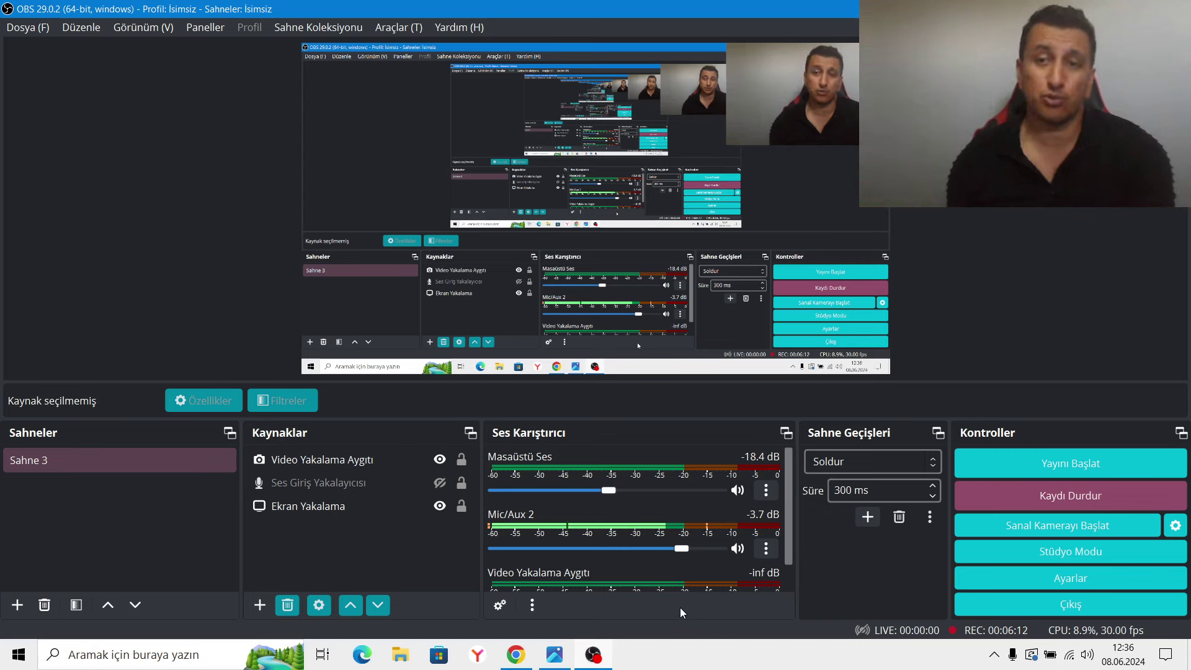
pyautogui.click(516, 655)
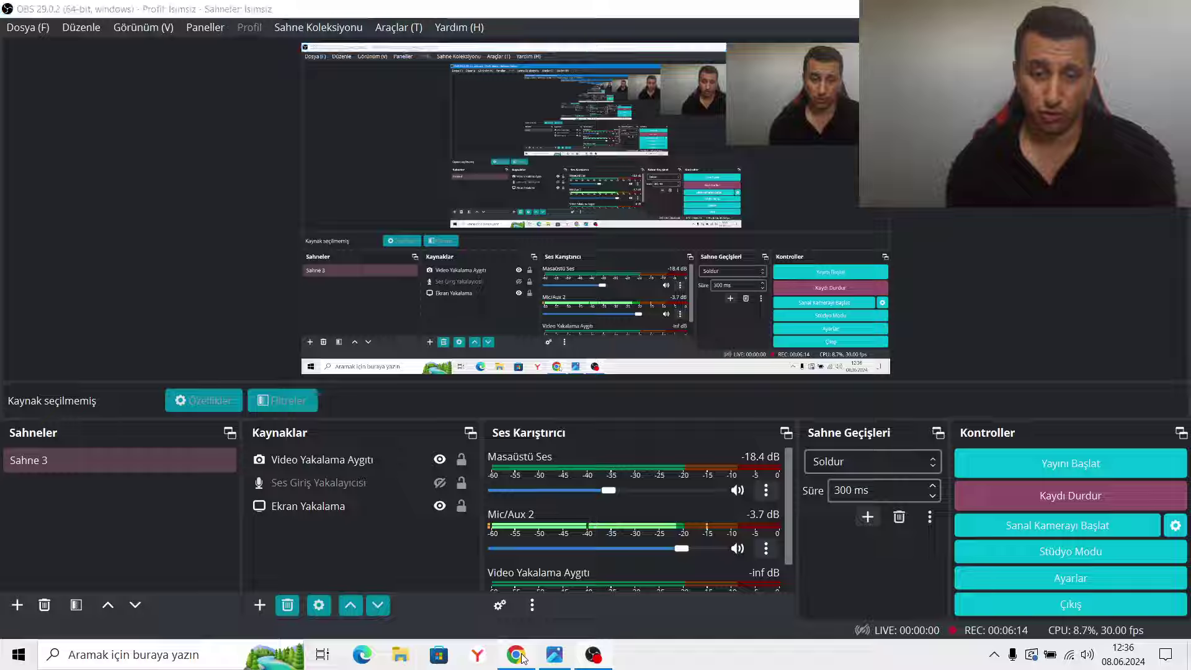
# Draw a falling trend line on the MIATK chart from the 4 March 2024 peak at about 84.59 to about 46.26 on 5 July 2024.
pyautogui.scroll(3, 702, 418)
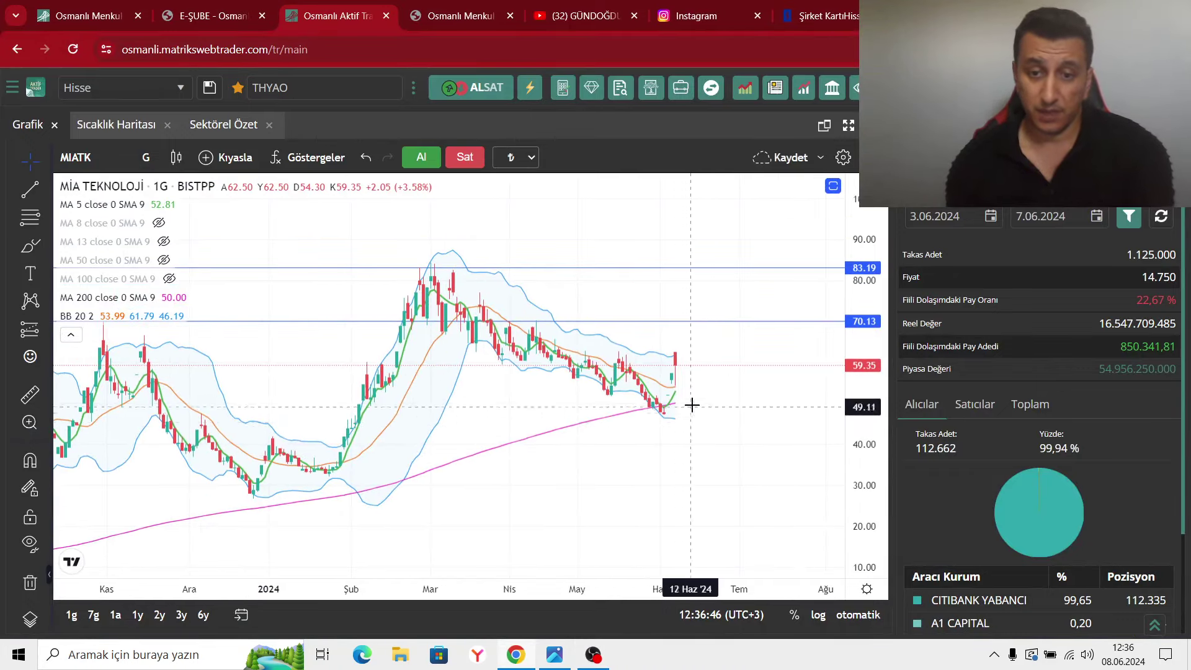
pyautogui.scroll(2, 677, 413)
pyautogui.scroll(-2, 621, 413)
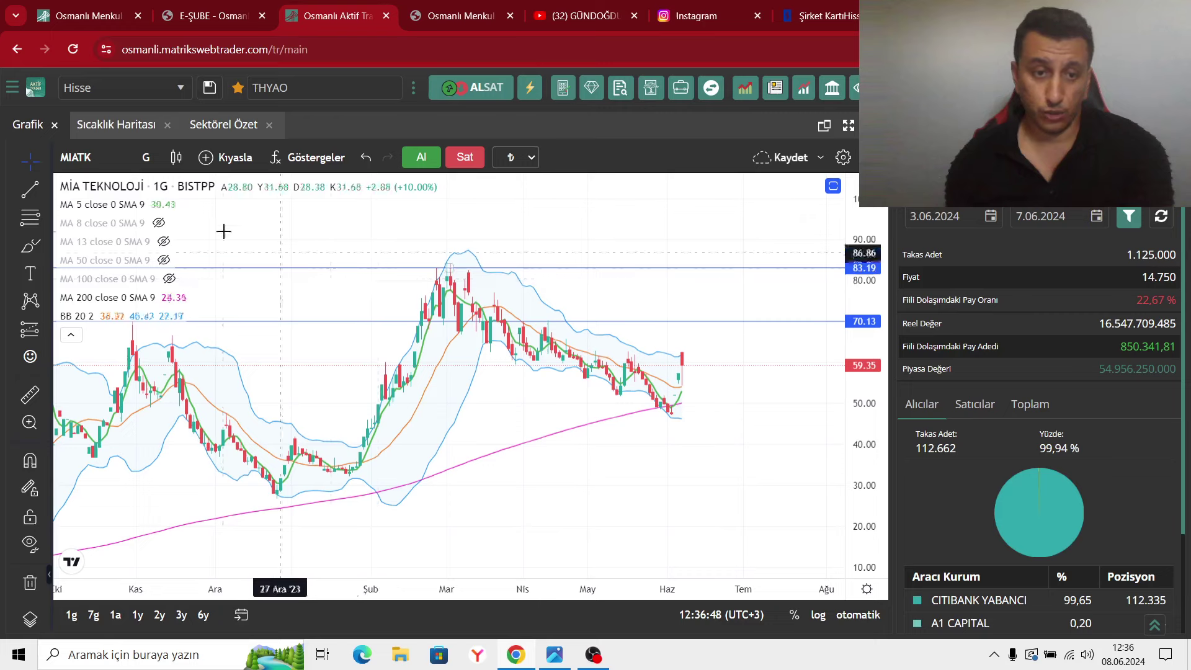
pyautogui.click(36, 187)
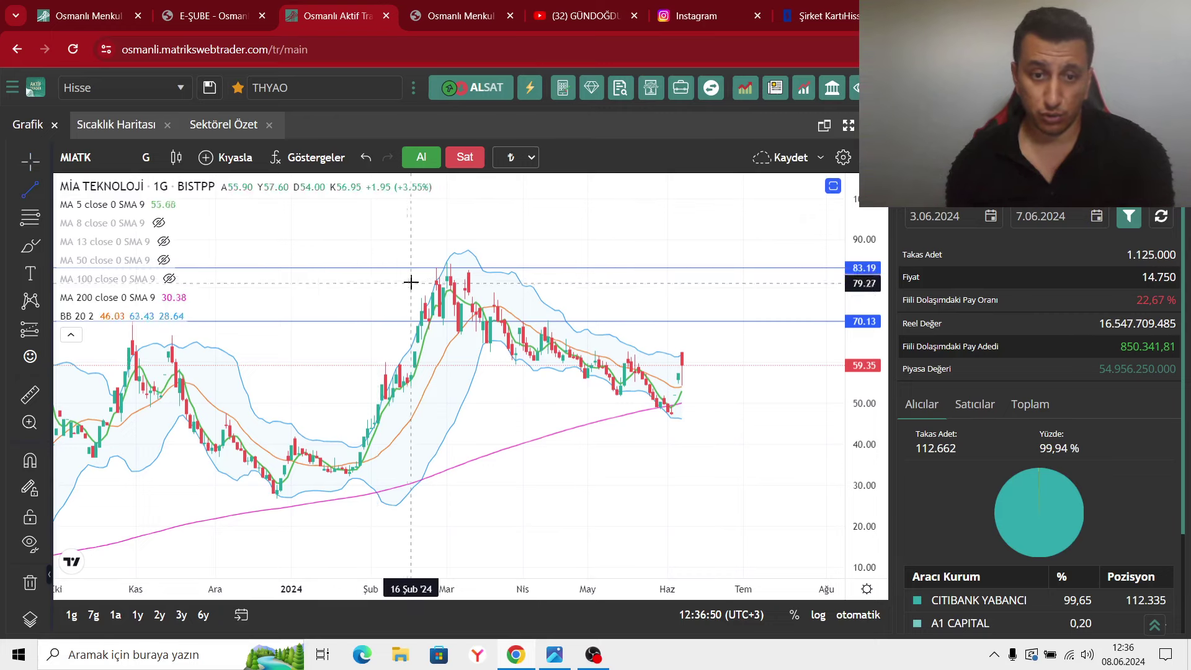
pyautogui.click(450, 261)
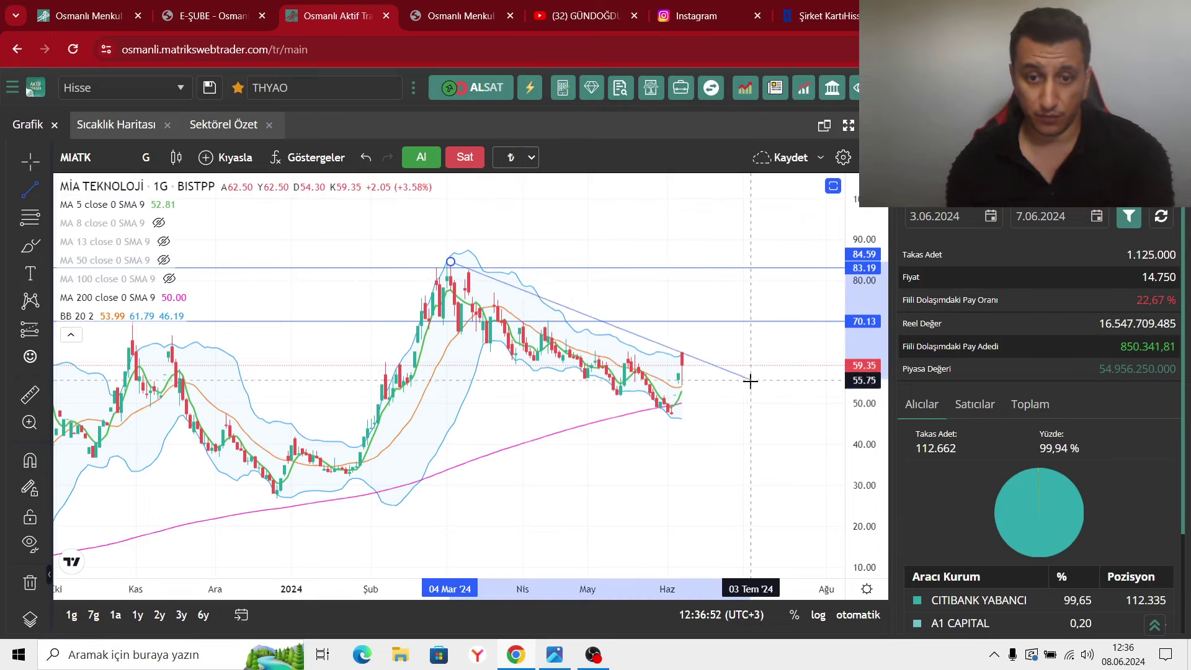
pyautogui.click(756, 418)
pyautogui.scroll(3, 582, 333)
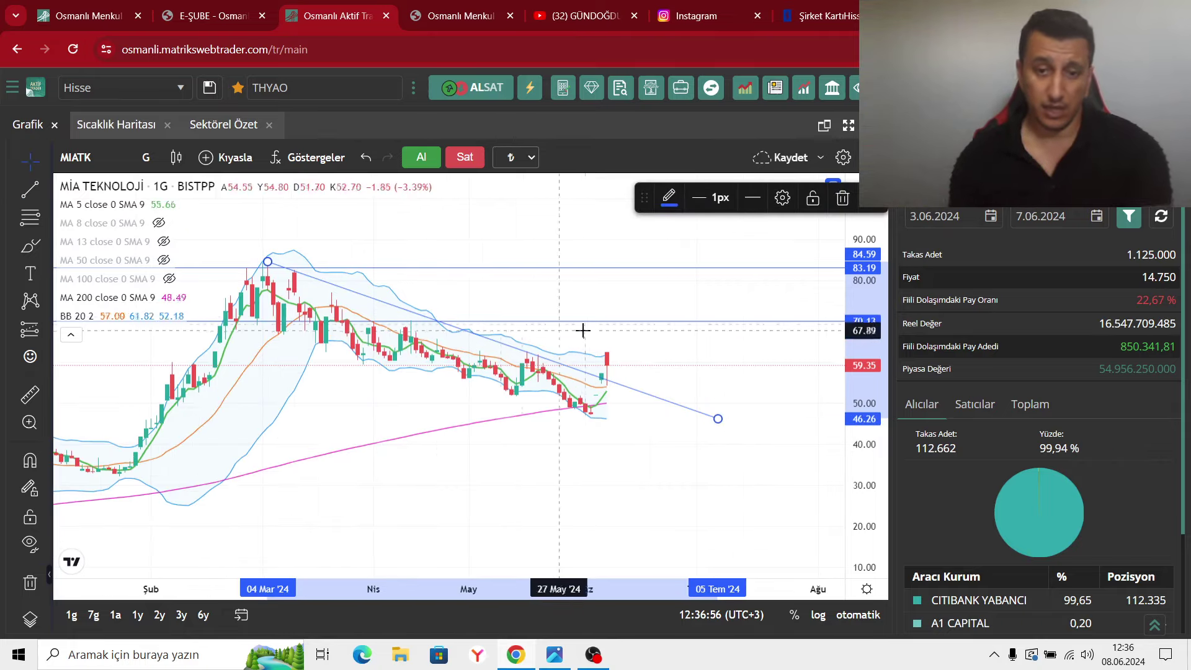
pyautogui.click(602, 662)
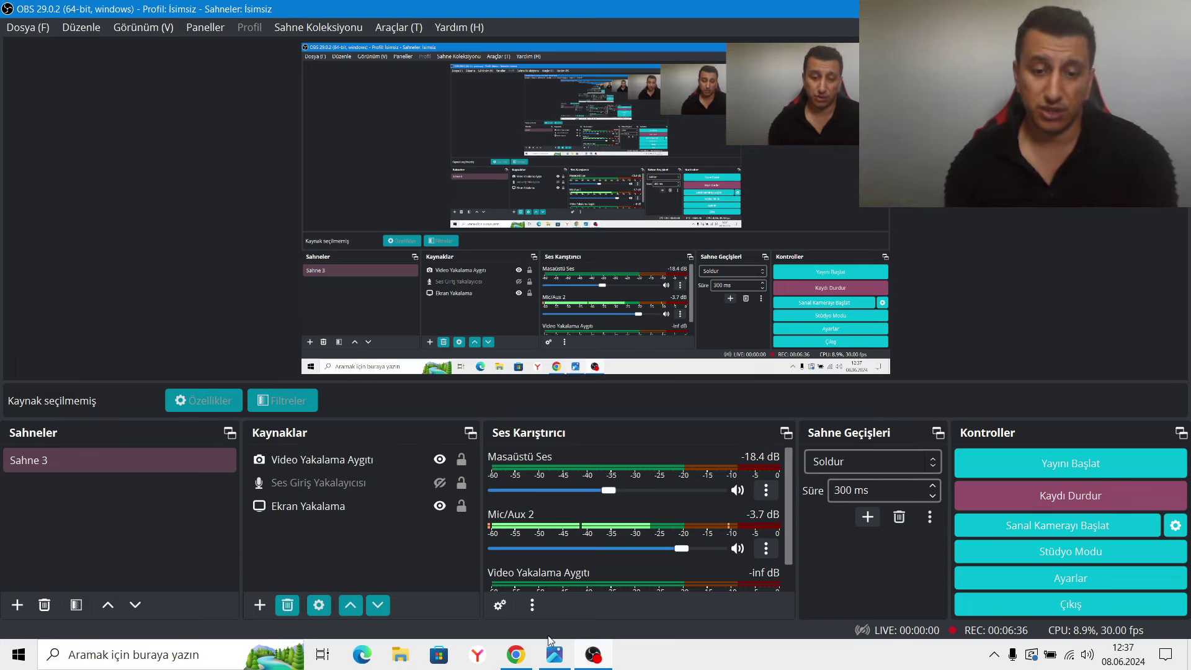
pyautogui.click(525, 660)
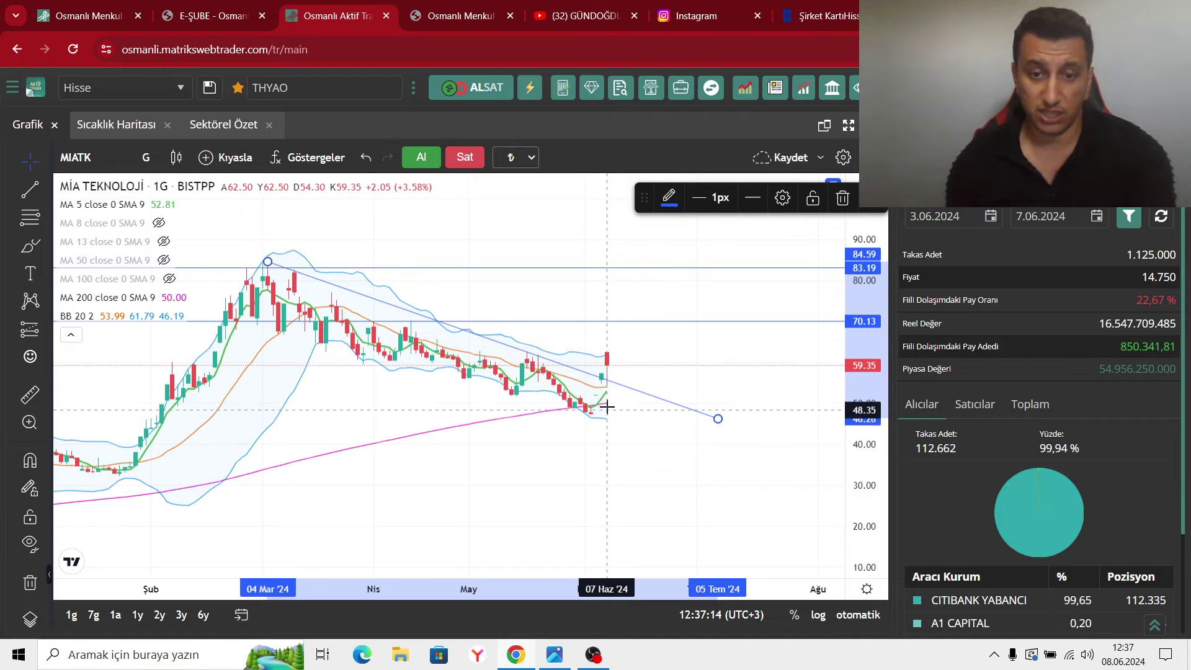
# Lower the trend line's end point on 5 July 2024 to about 44.55 and deselect the line.
pyautogui.scroll(3, 605, 411)
pyautogui.scroll(-2, 477, 444)
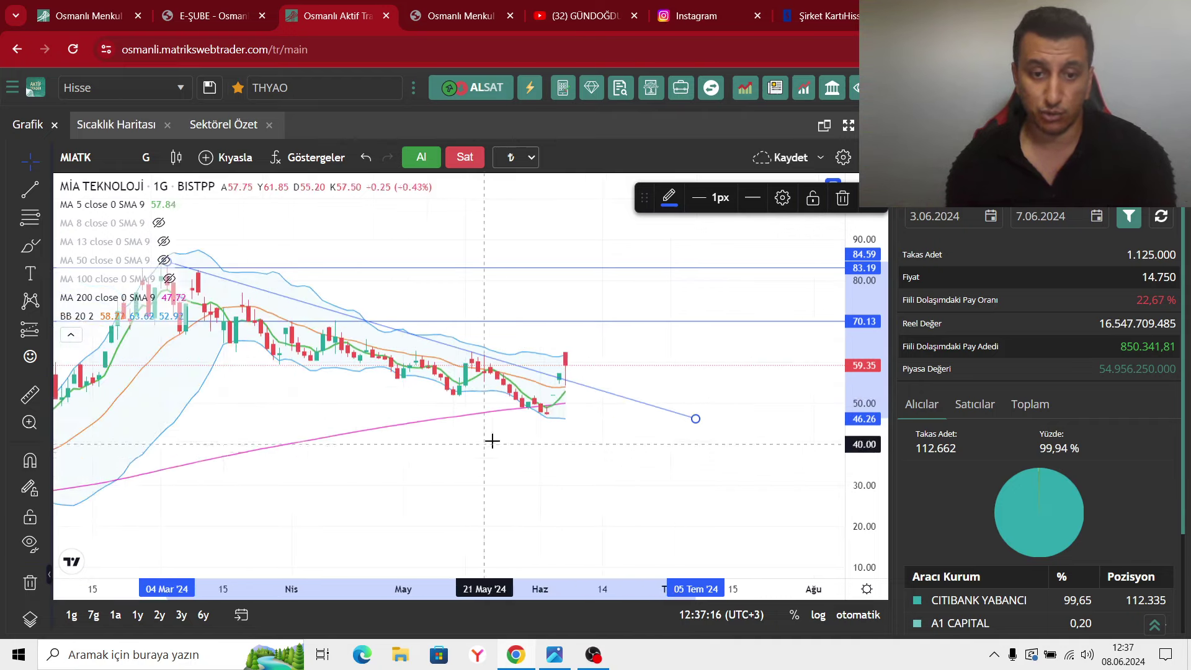
pyautogui.moveTo(701, 421); pyautogui.dragTo(699, 430)
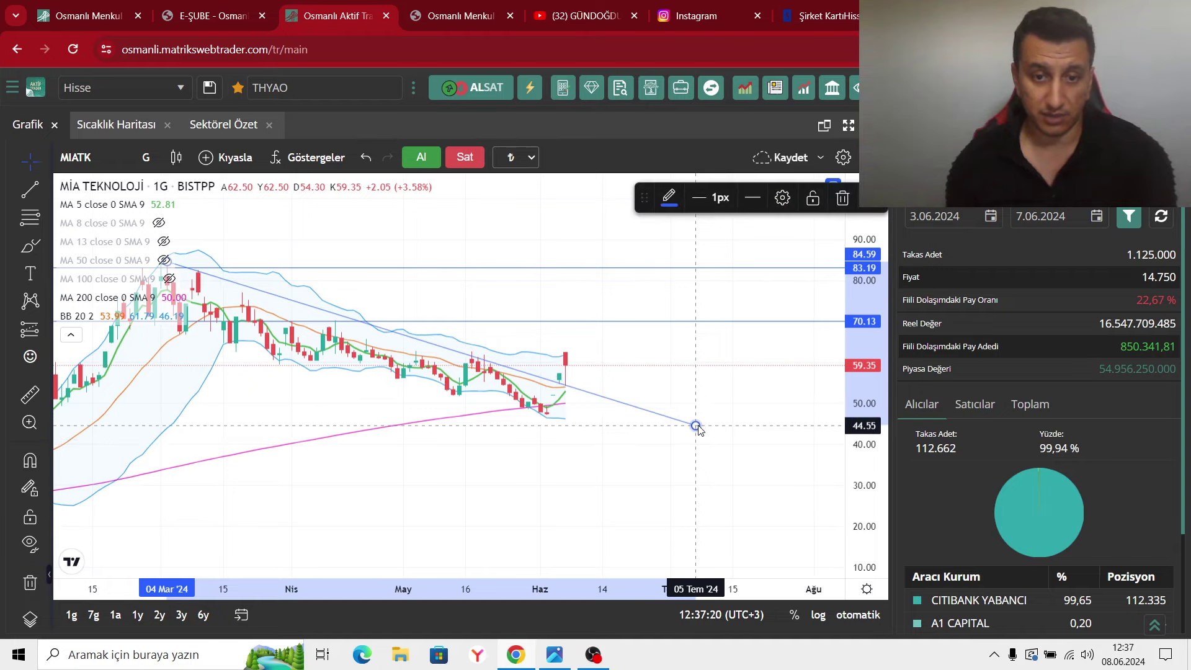
pyautogui.doubleClick(696, 426)
pyautogui.click(678, 396)
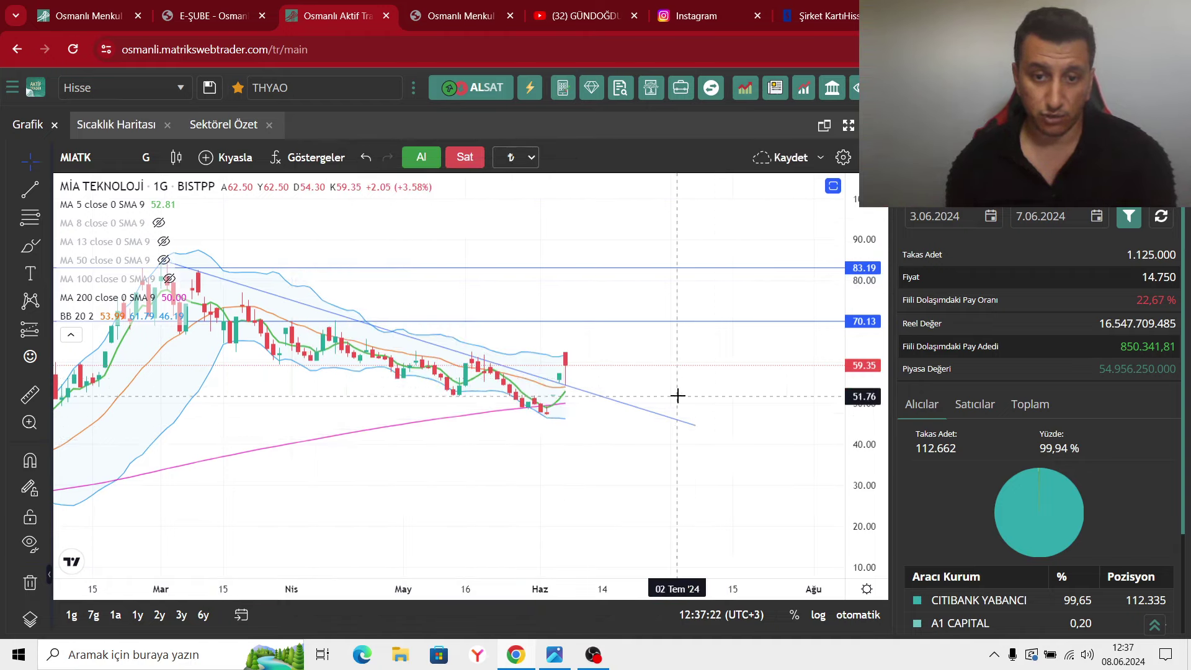
# Check the trend line against MIATK's peaks, and briefly show the MACD, volume, Stochastic and RSI panes before maximising the price pane again.
pyautogui.scroll(-3, 558, 347)
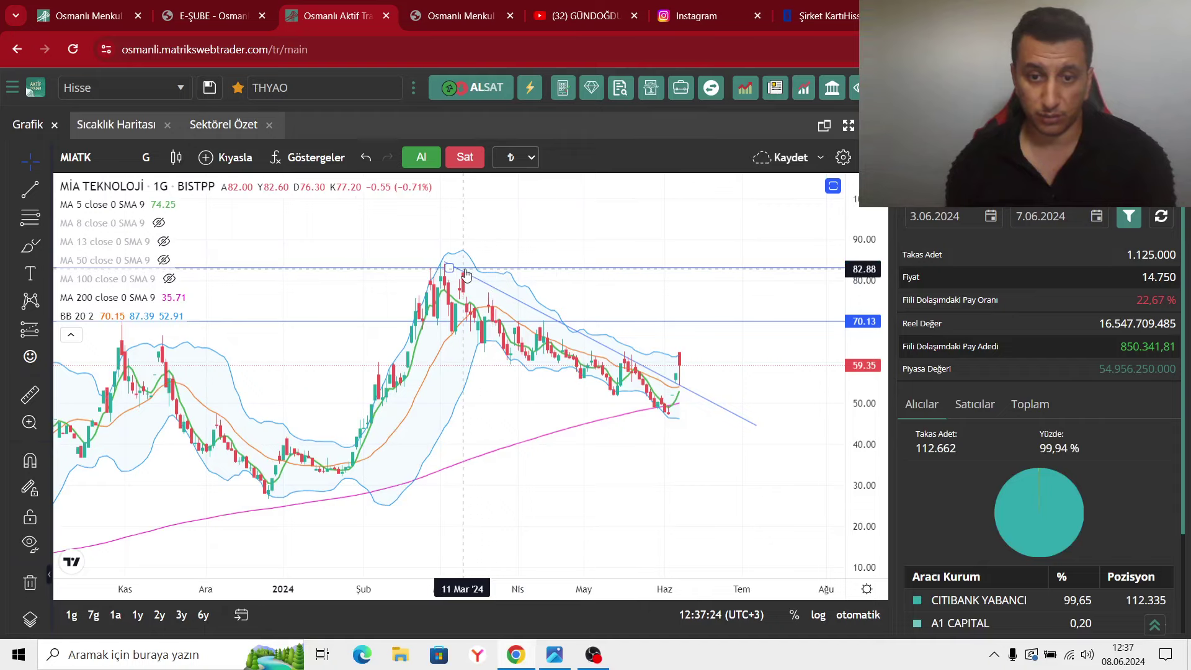
pyautogui.scroll(3, 718, 445)
pyautogui.scroll(2, 618, 386)
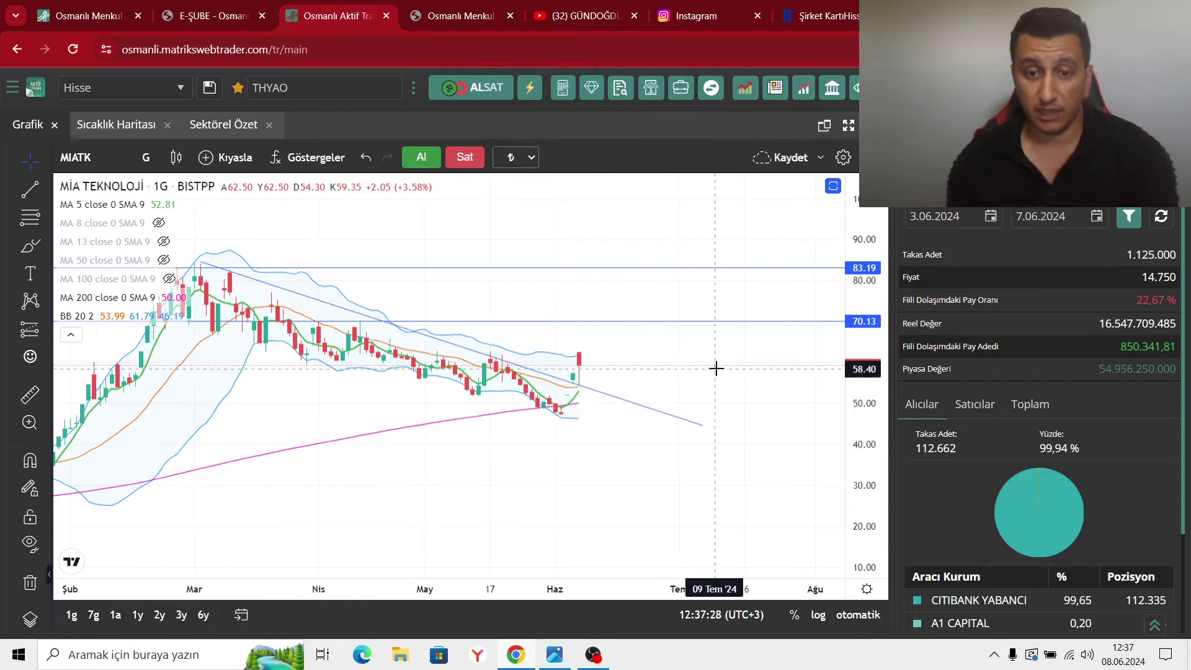
pyautogui.scroll(-2, 720, 369)
pyautogui.click(833, 185)
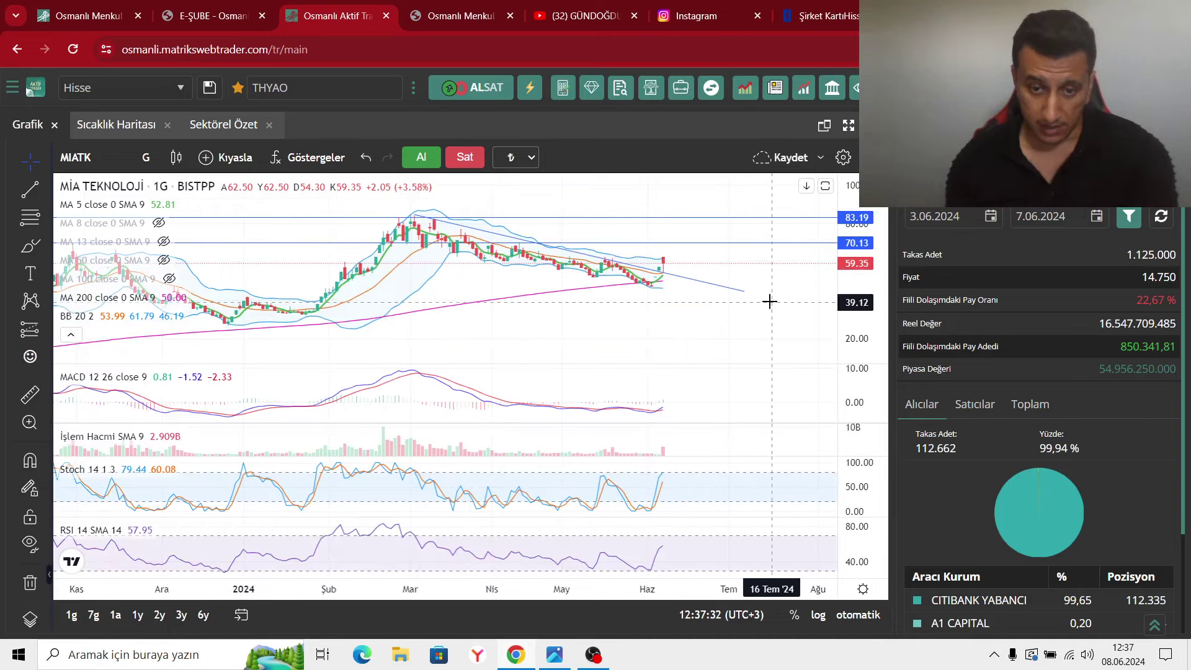
pyautogui.click(826, 187)
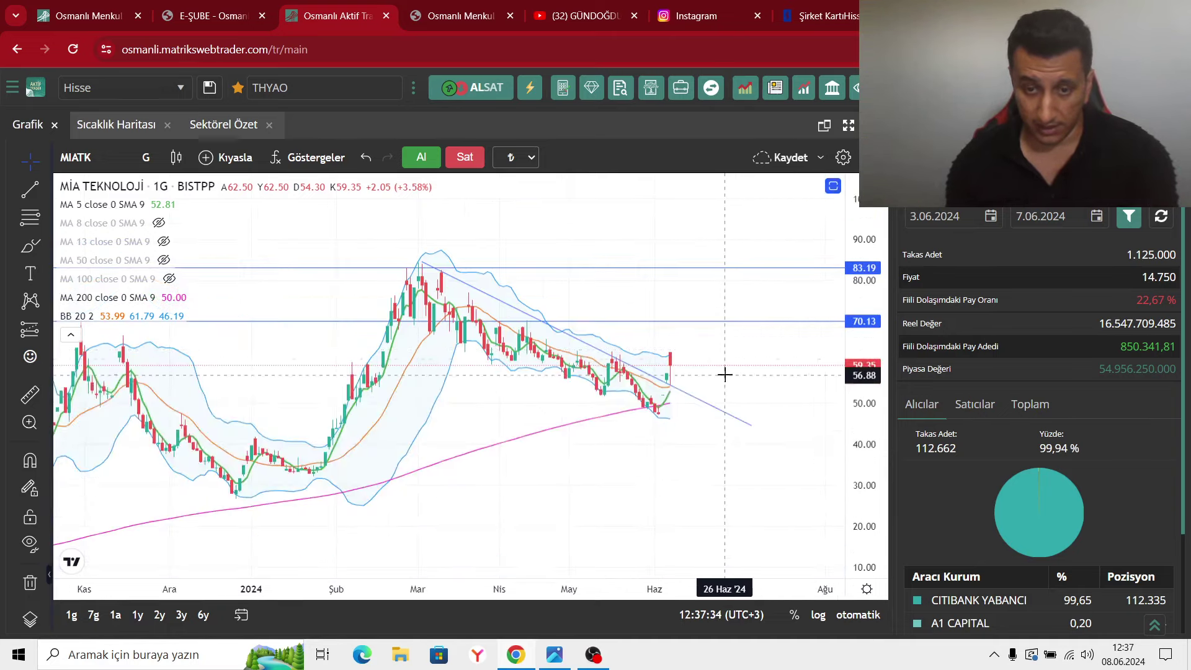
# Examine MIATK's latest candles against the falling trend line and the horizontal levels at 70.13 and 83.19.
pyautogui.moveTo(723, 376); pyautogui.dragTo(688, 397)
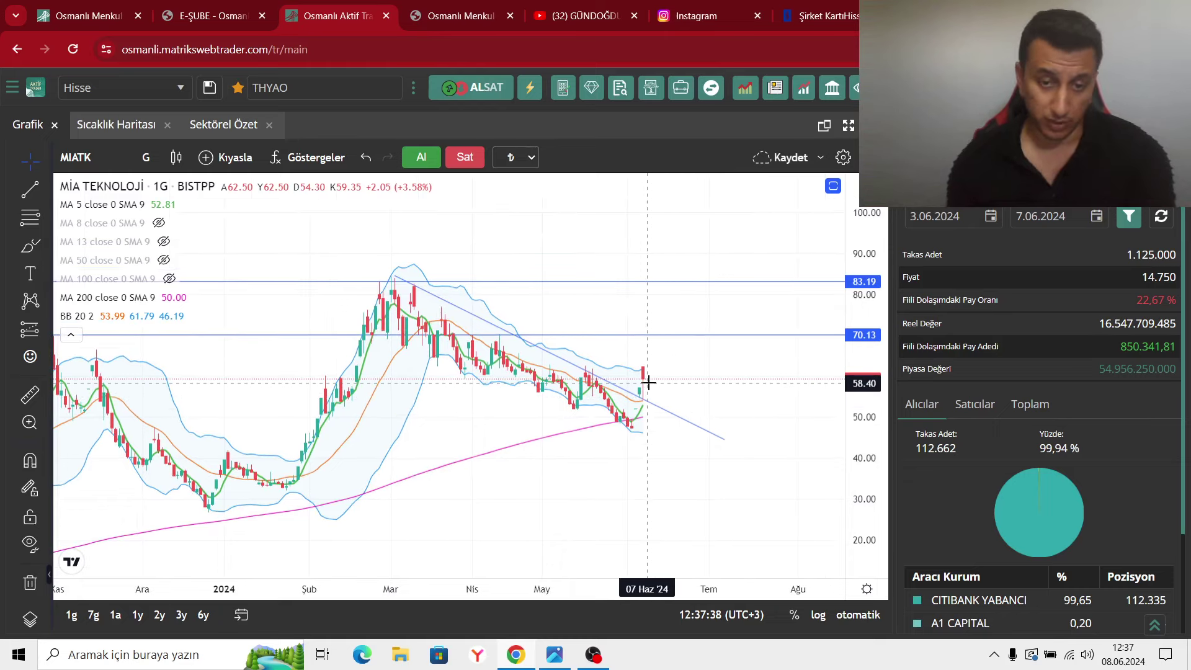
pyautogui.scroll(-3, 651, 361)
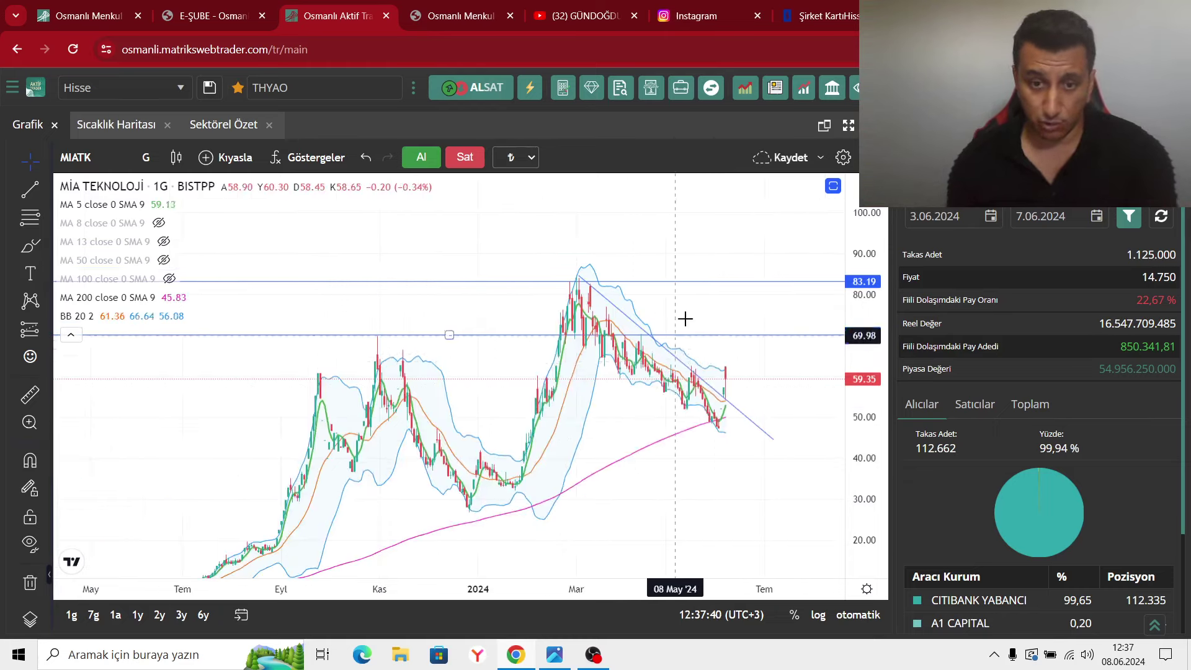
pyautogui.scroll(2, 699, 314)
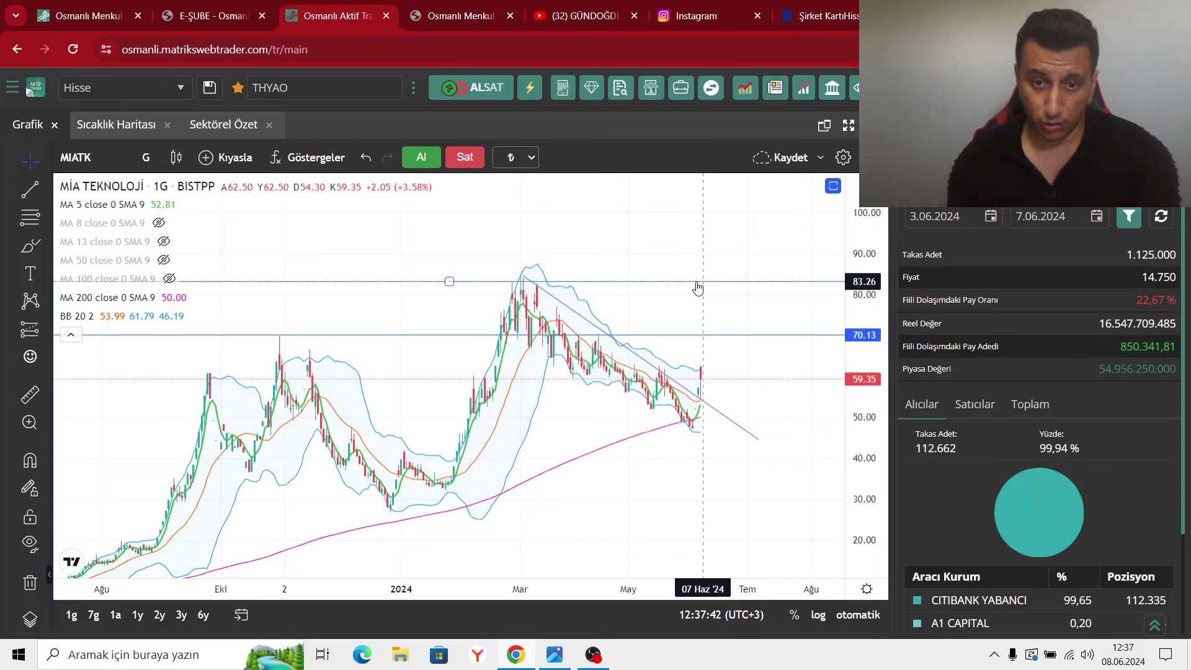
pyautogui.scroll(2, 768, 285)
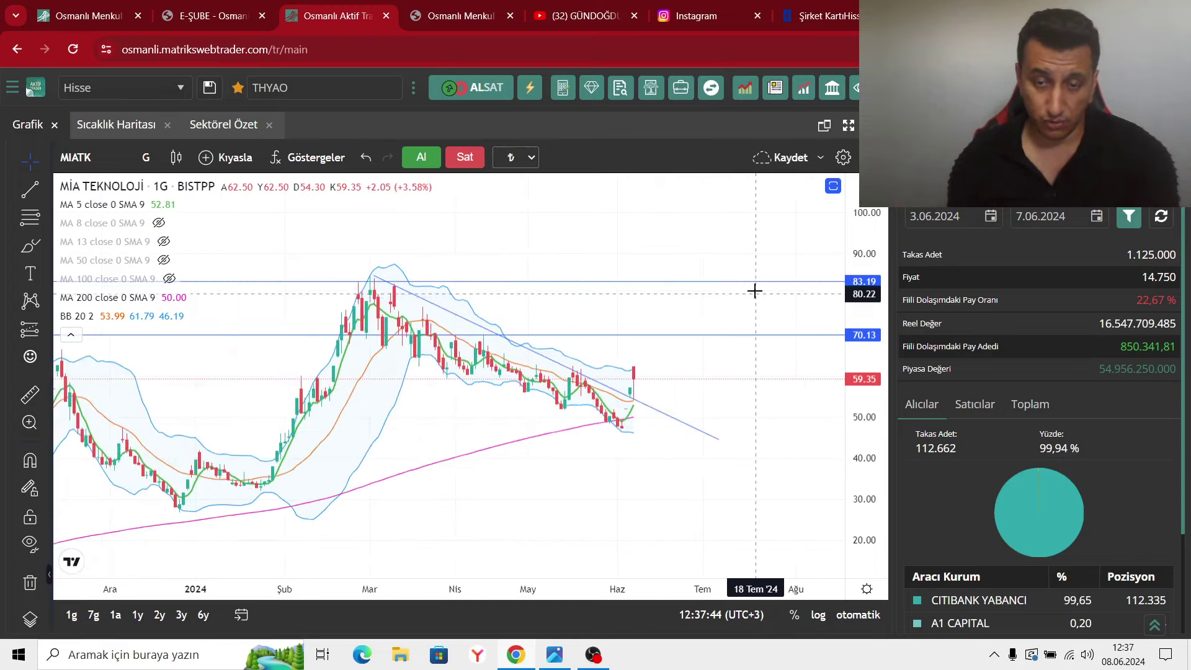
pyautogui.moveTo(768, 292); pyautogui.dragTo(694, 354)
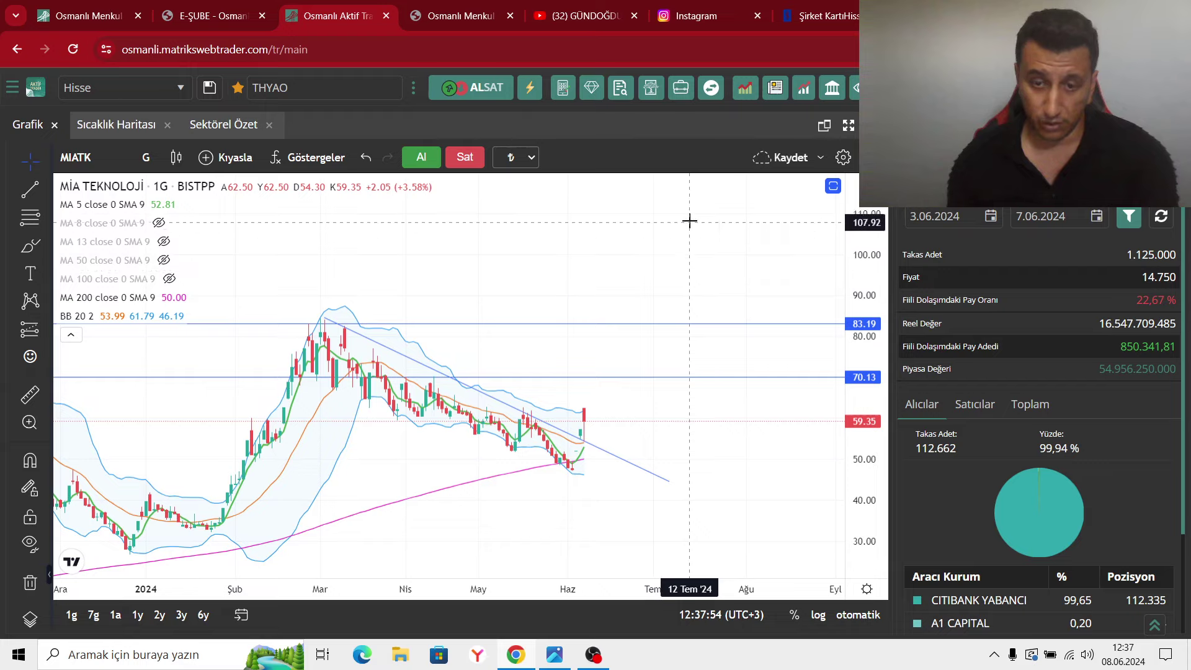
pyautogui.click(594, 658)
pyautogui.moveTo(597, 645)
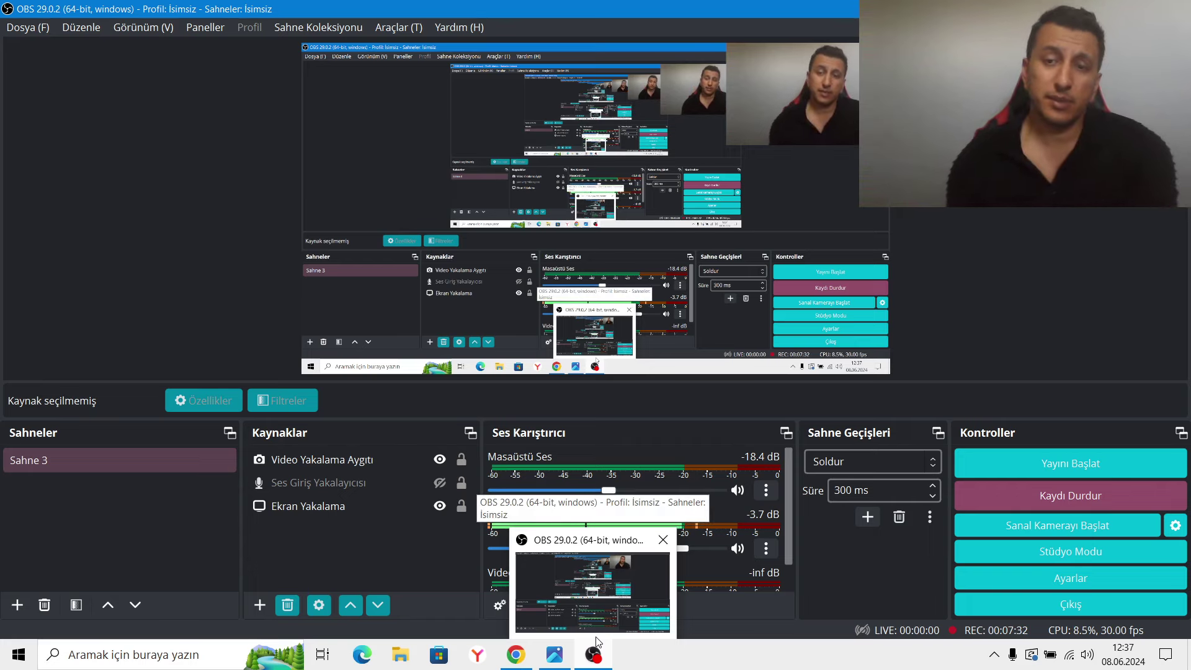
pyautogui.click(465, 489)
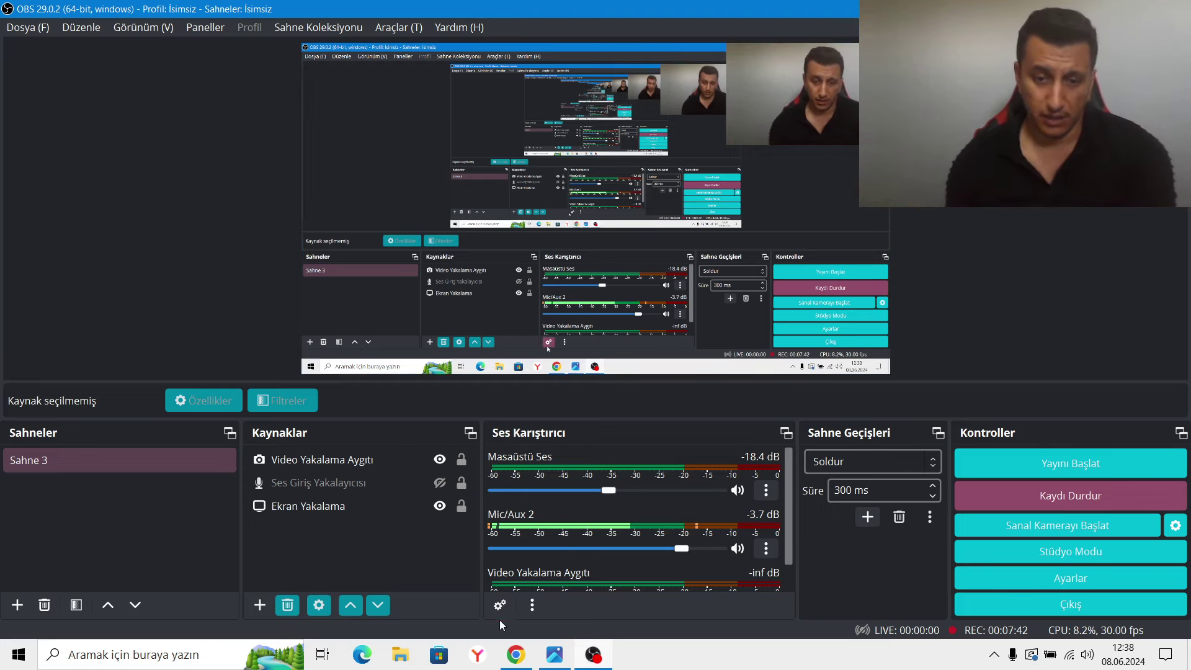
pyautogui.click(515, 654)
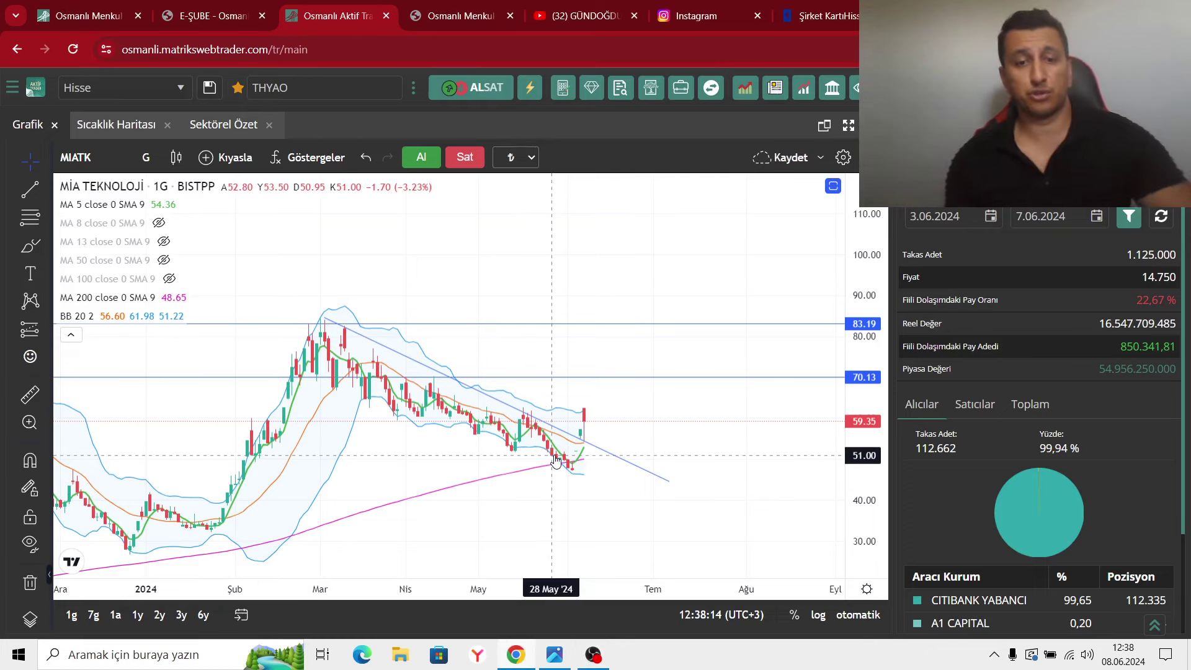
pyautogui.click(593, 655)
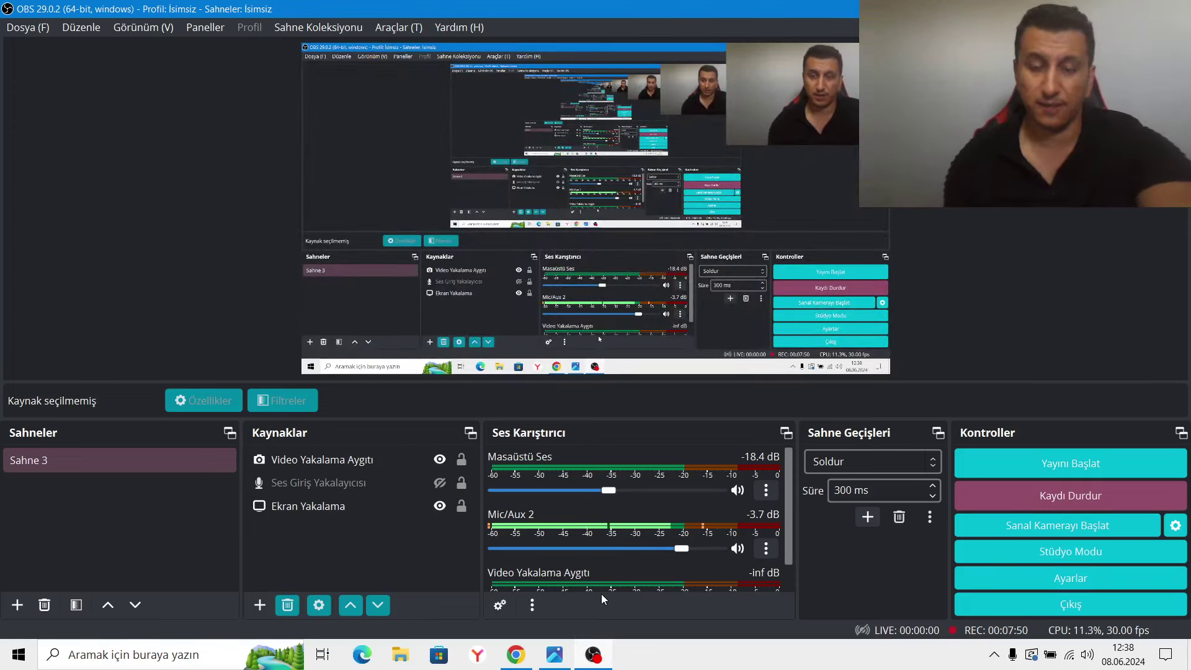
pyautogui.click(516, 654)
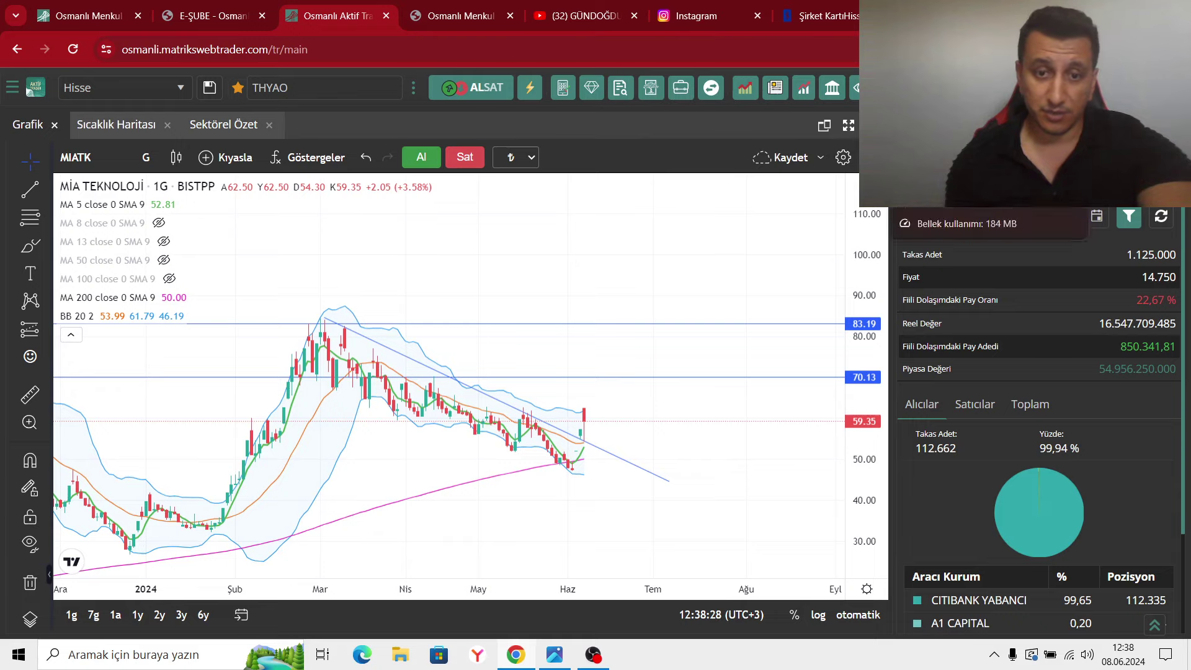
# Switch to the YouTube Studio page and view the channel's replied comments.
pyautogui.click(943, 15)
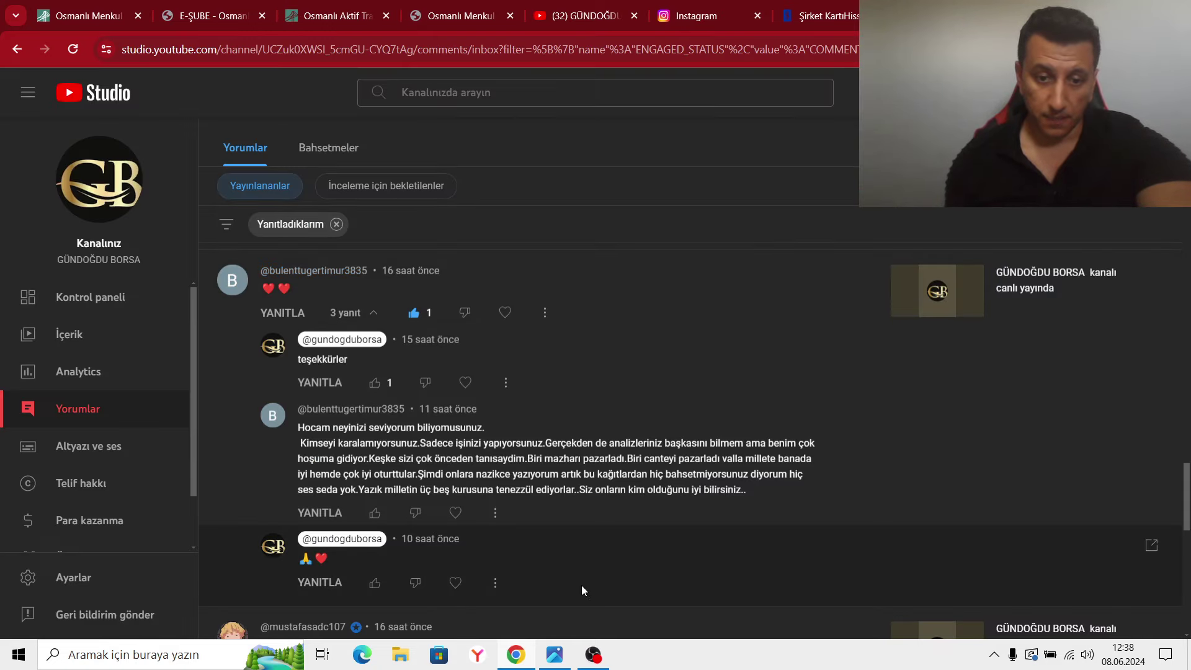
pyautogui.moveTo(593, 653)
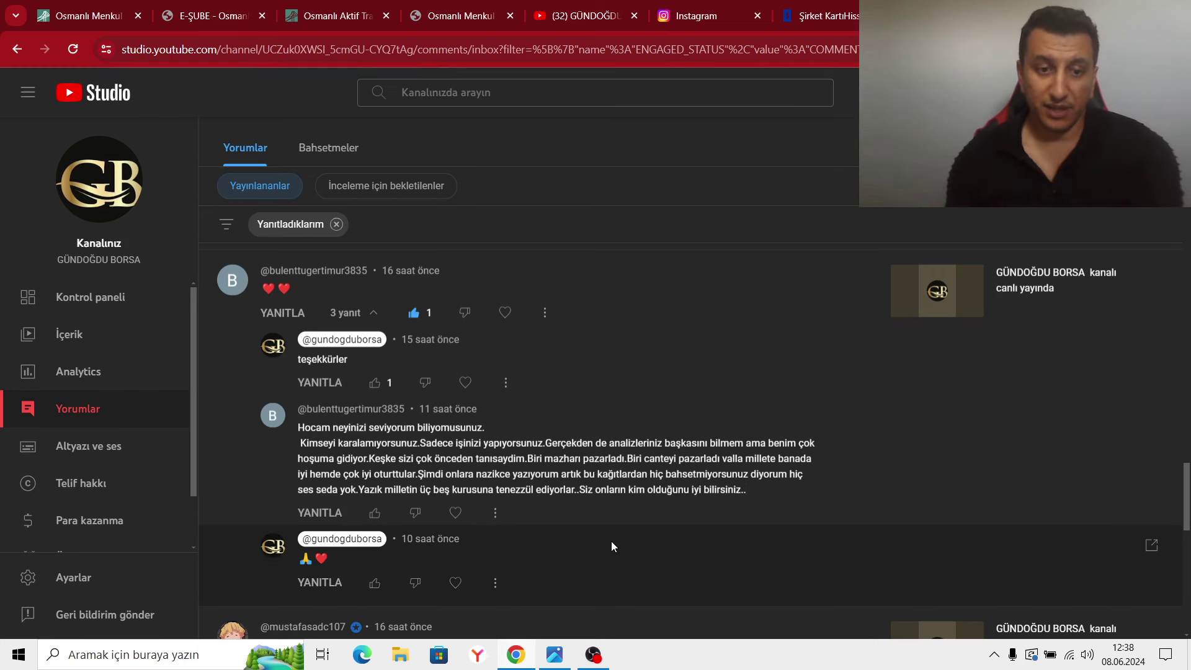
# Read the viewer's comment thread with the channel's replies, then switch to OBS to check the recording.
pyautogui.scroll(-1, 612, 545)
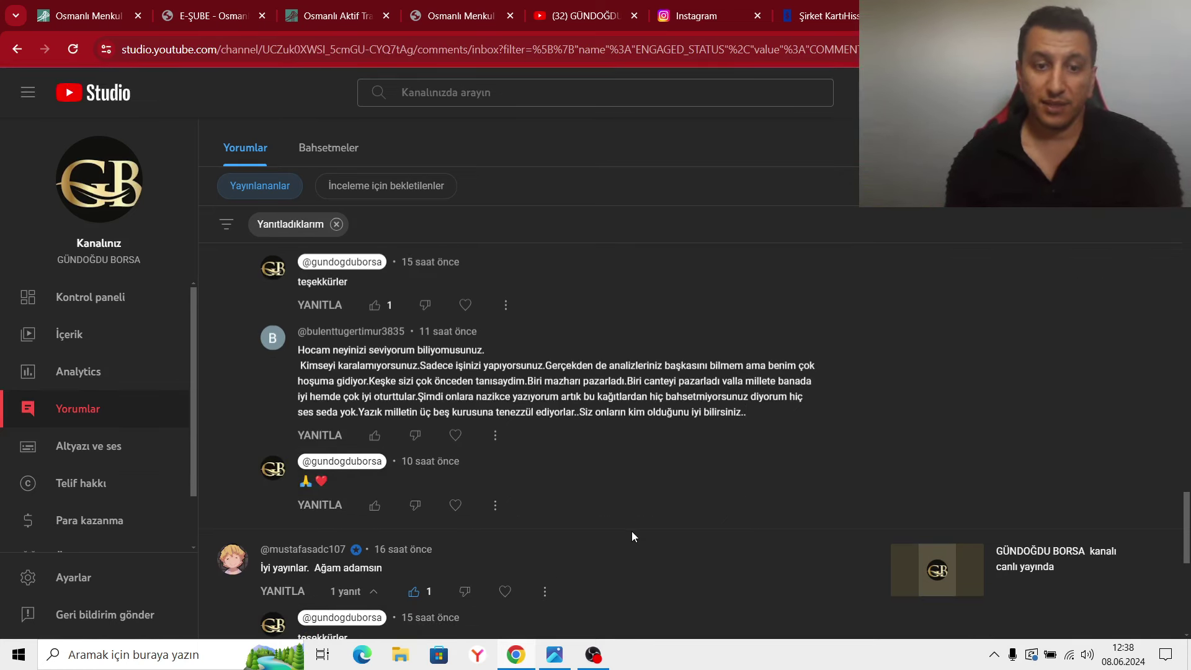
pyautogui.scroll(1, 632, 537)
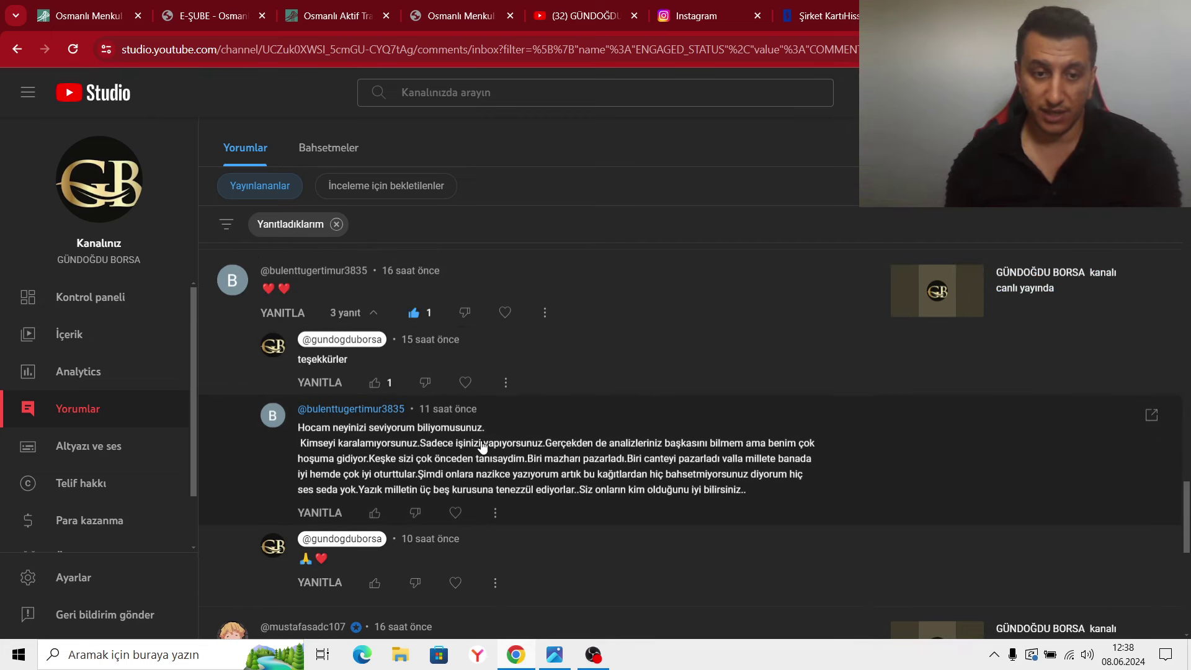
pyautogui.click(594, 664)
pyautogui.click(553, 657)
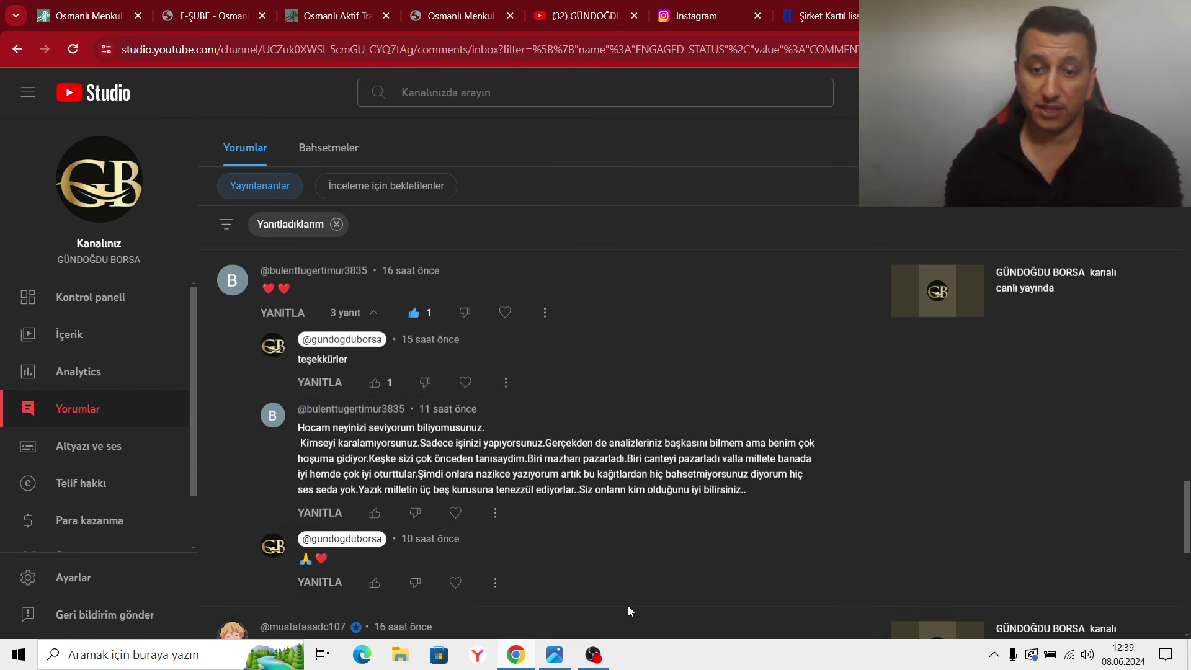
pyautogui.click(591, 662)
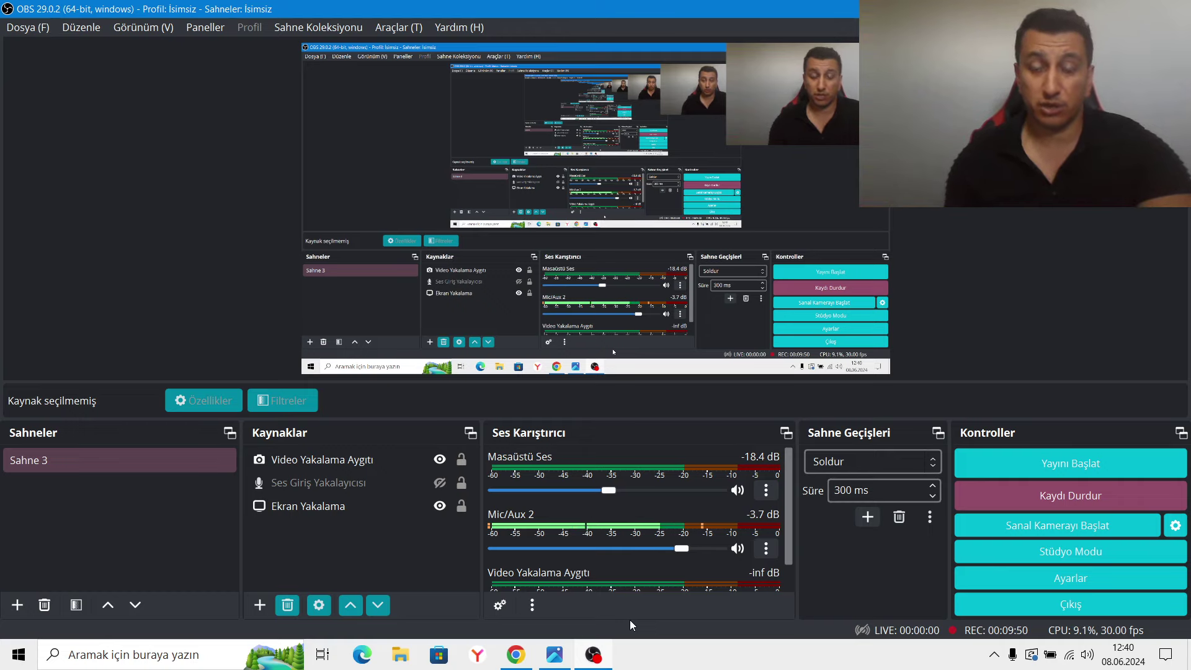
# Switch back to Chrome and open the MIATK (Mia Teknoloji) company card on the İş Yatırım site.
pyautogui.click(531, 663)
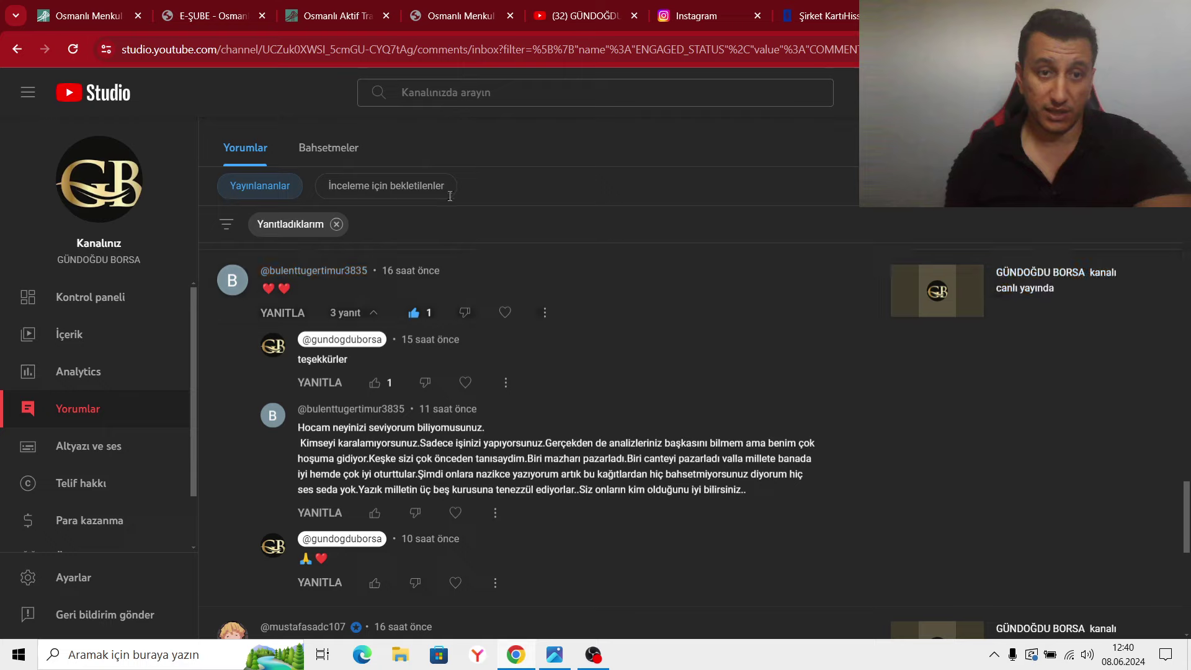
pyautogui.click(324, 17)
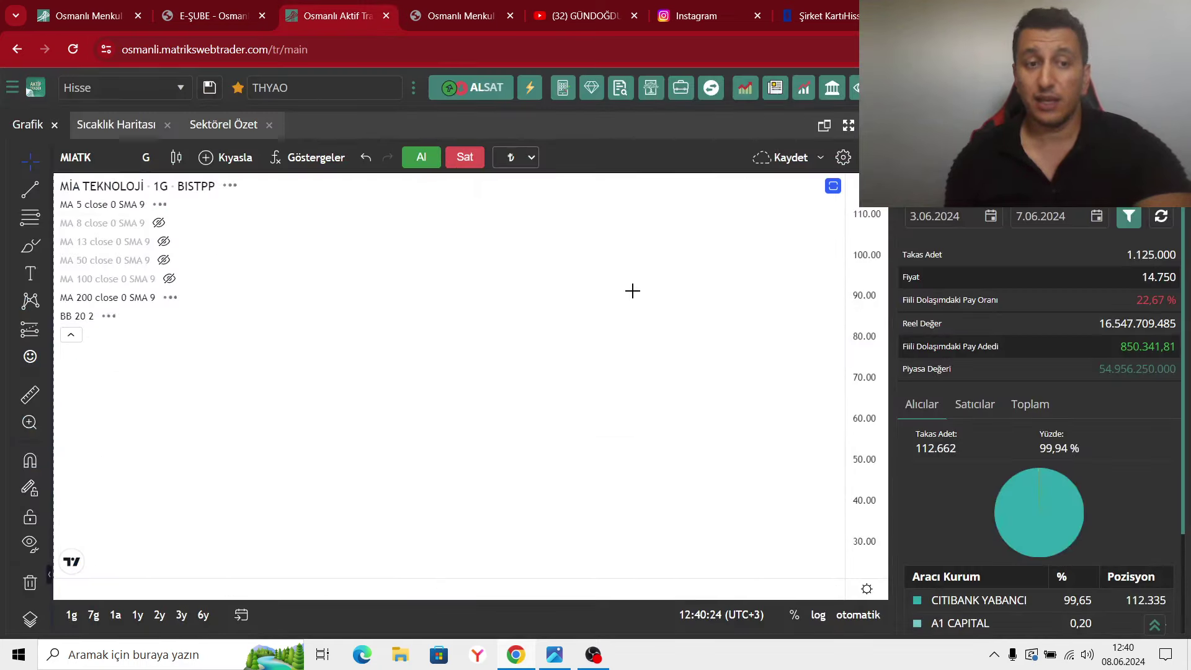
pyautogui.click(833, 17)
pyautogui.scroll(15, 667, 354)
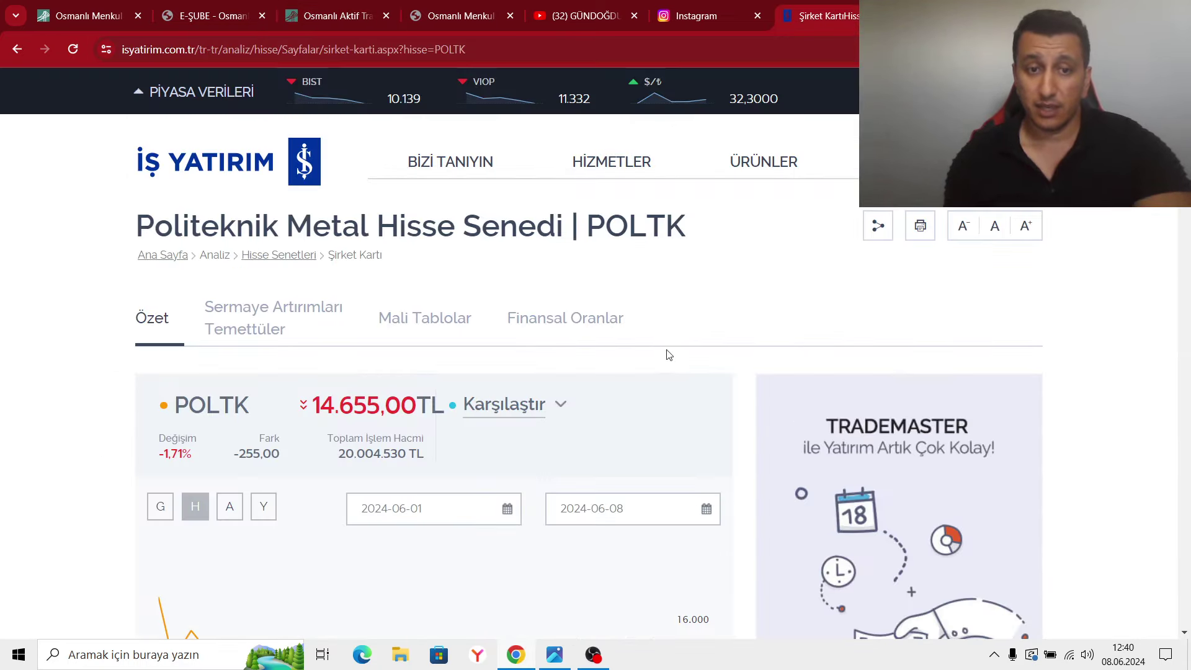
pyautogui.moveTo(886, 226)
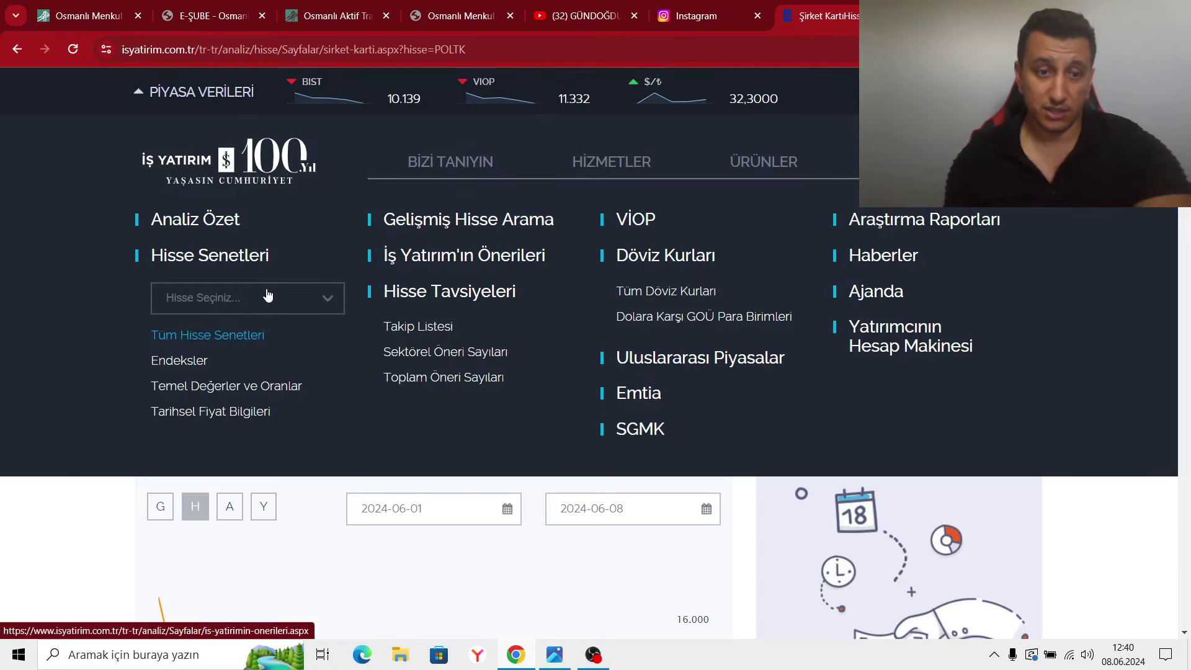
pyautogui.click(261, 297)
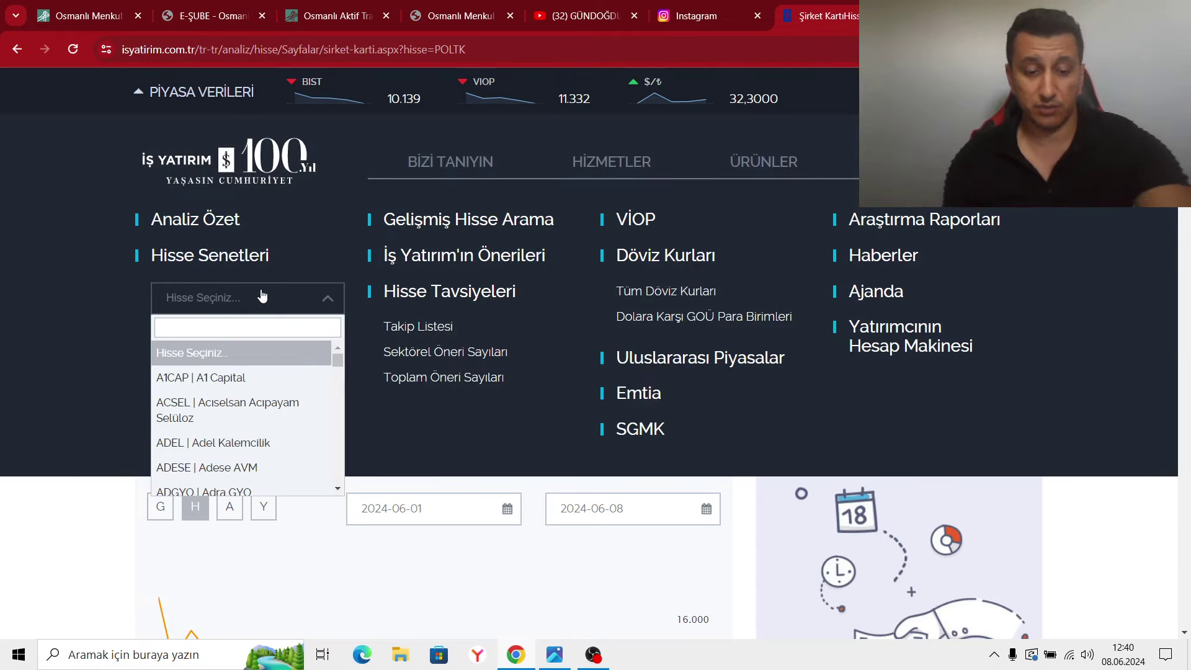
pyautogui.write('mıat')
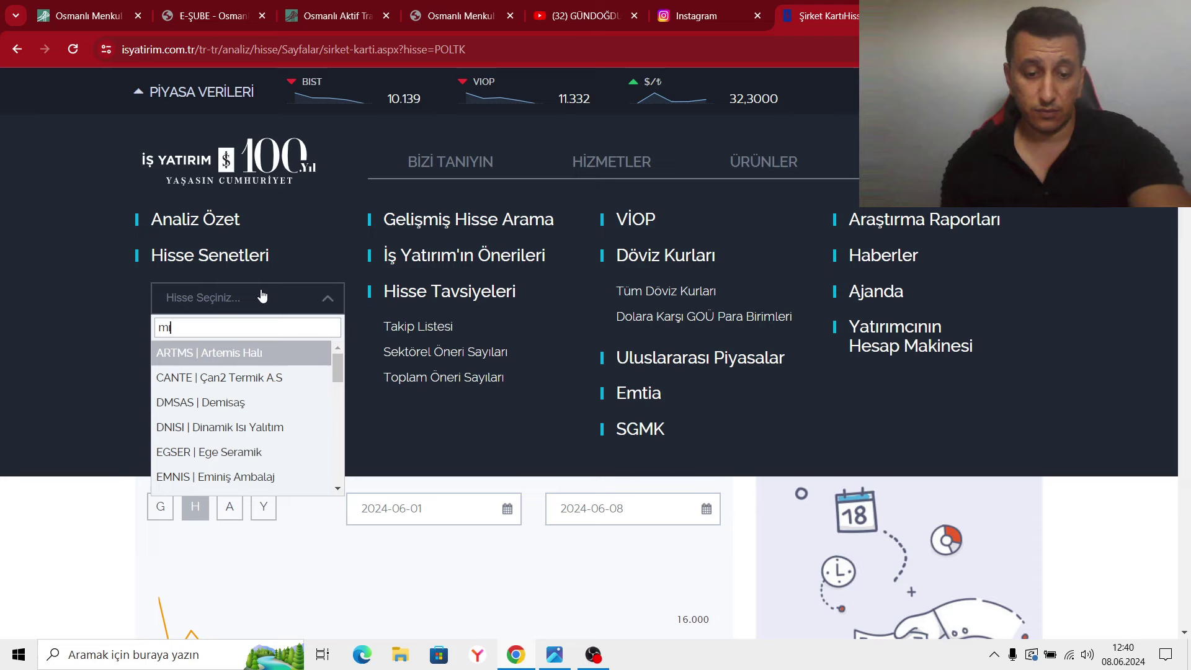
pyautogui.click(233, 353)
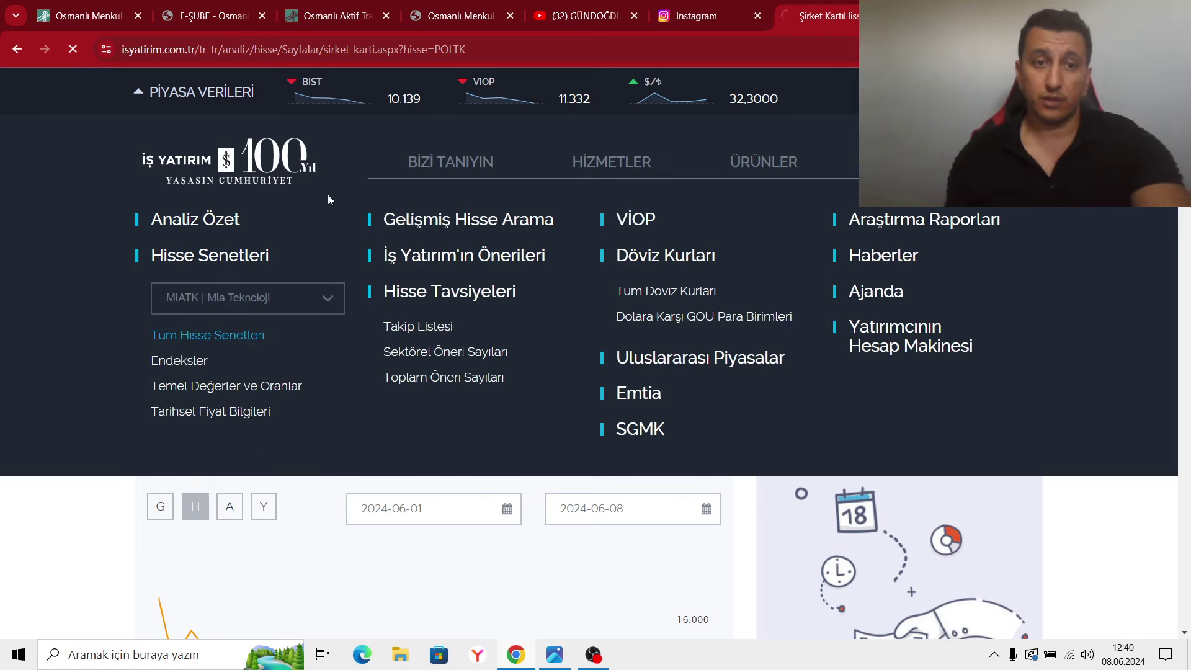
# Return to the MIATK price chart, check the recording in OBS, and examine the latest candles near the falling trend line.
pyautogui.click(342, 18)
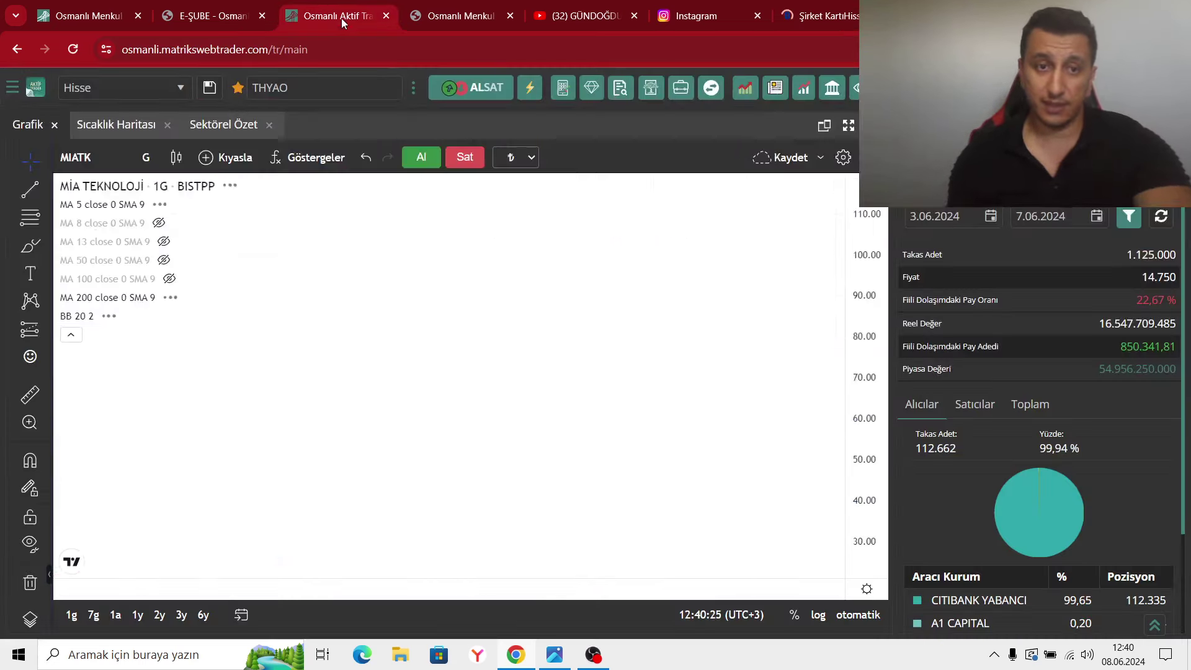
pyautogui.click(594, 655)
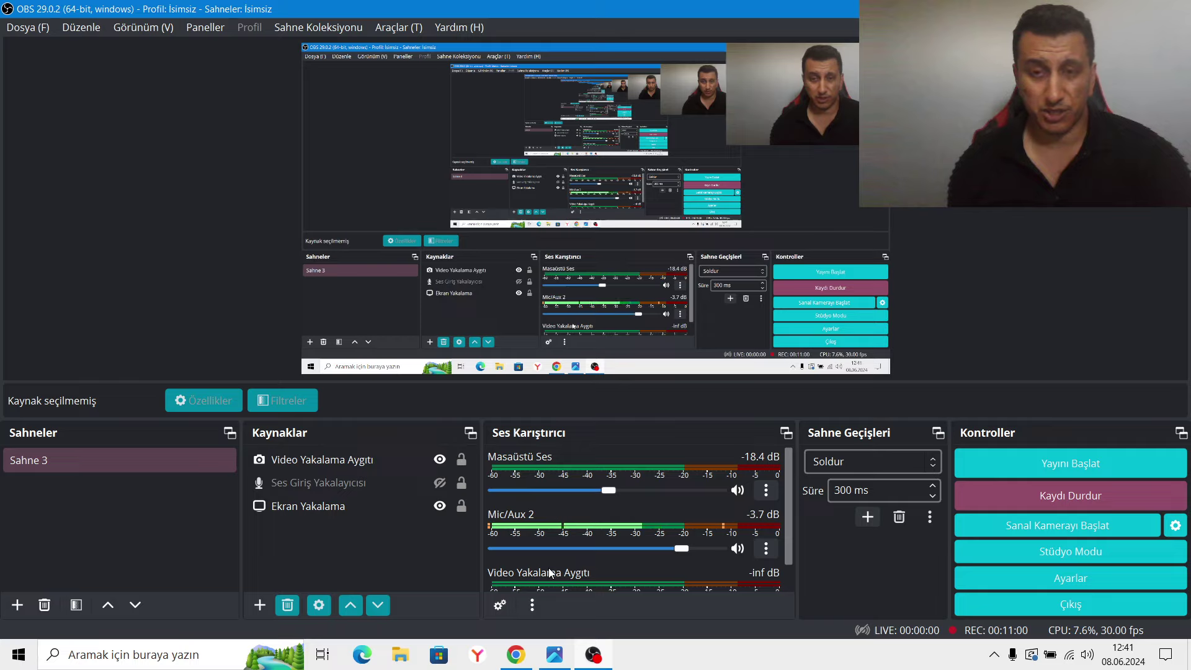
pyautogui.click(520, 654)
pyautogui.scroll(-5, 572, 487)
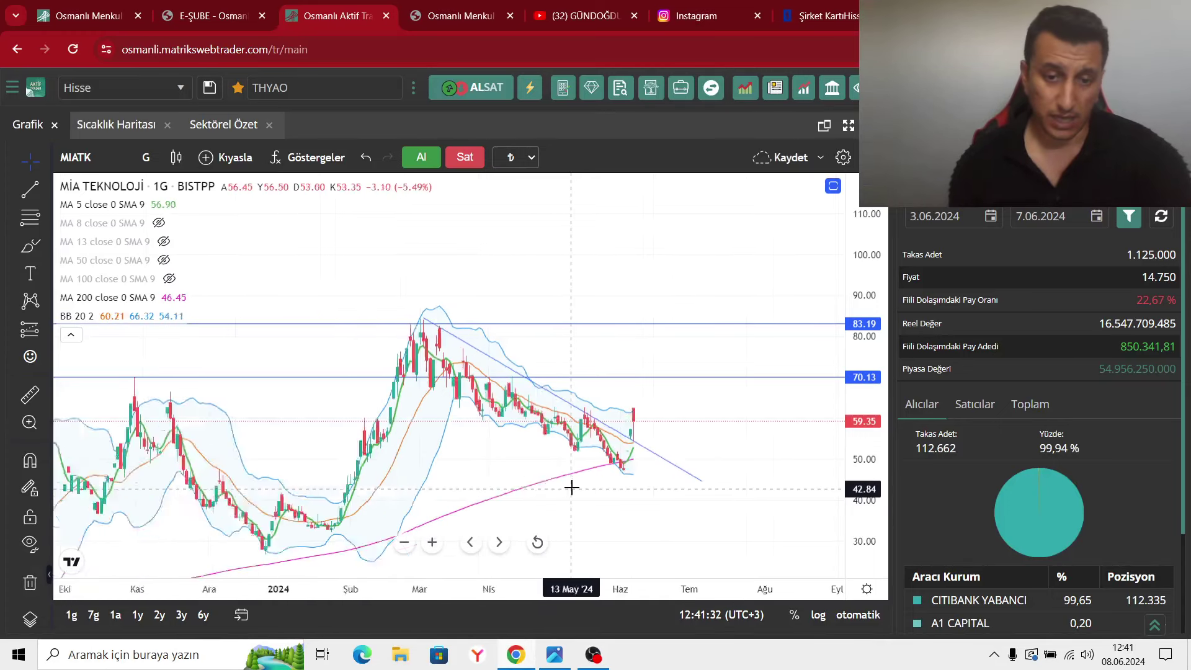
pyautogui.scroll(3, 584, 470)
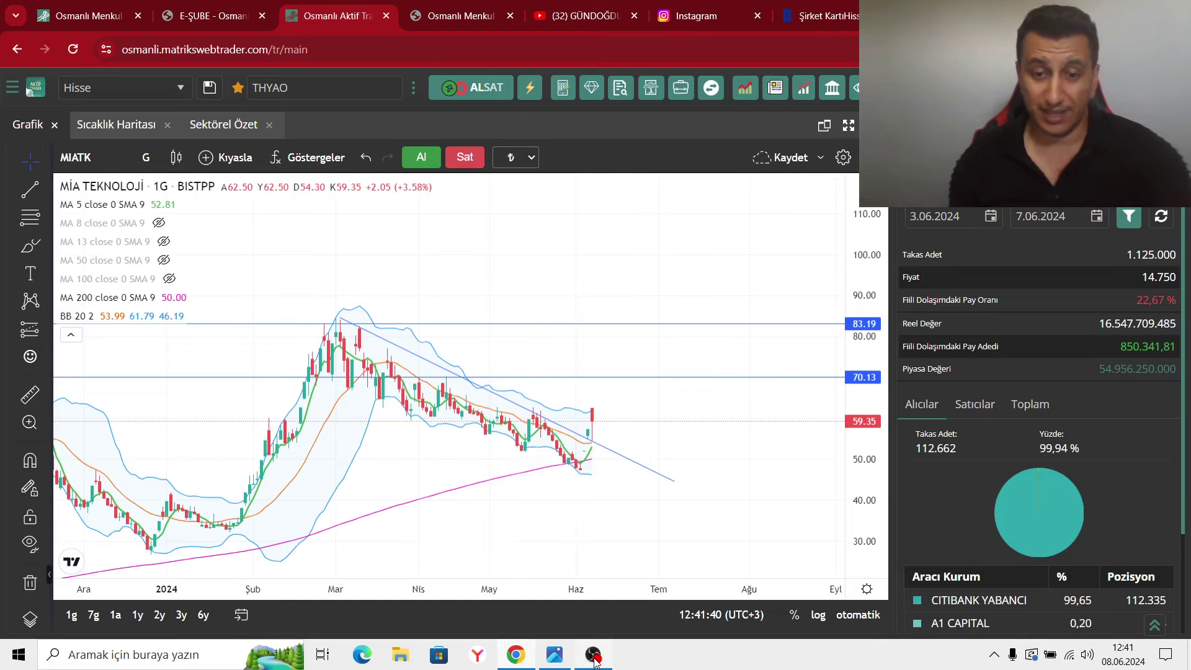
pyautogui.moveTo(595, 661)
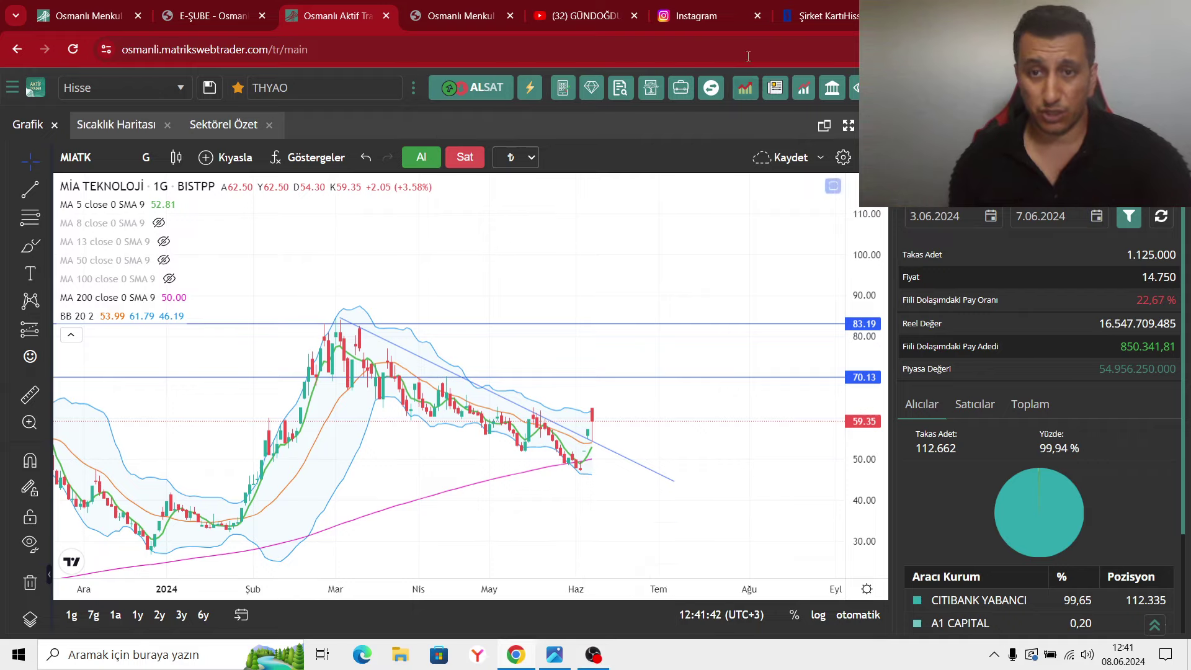
# Review MIATK's company profile, 2024/3 and 2023/12 financial table, returns and current valuation figures on its İş Yatırım card.
pyautogui.click(819, 16)
pyautogui.scroll(-20, 624, 370)
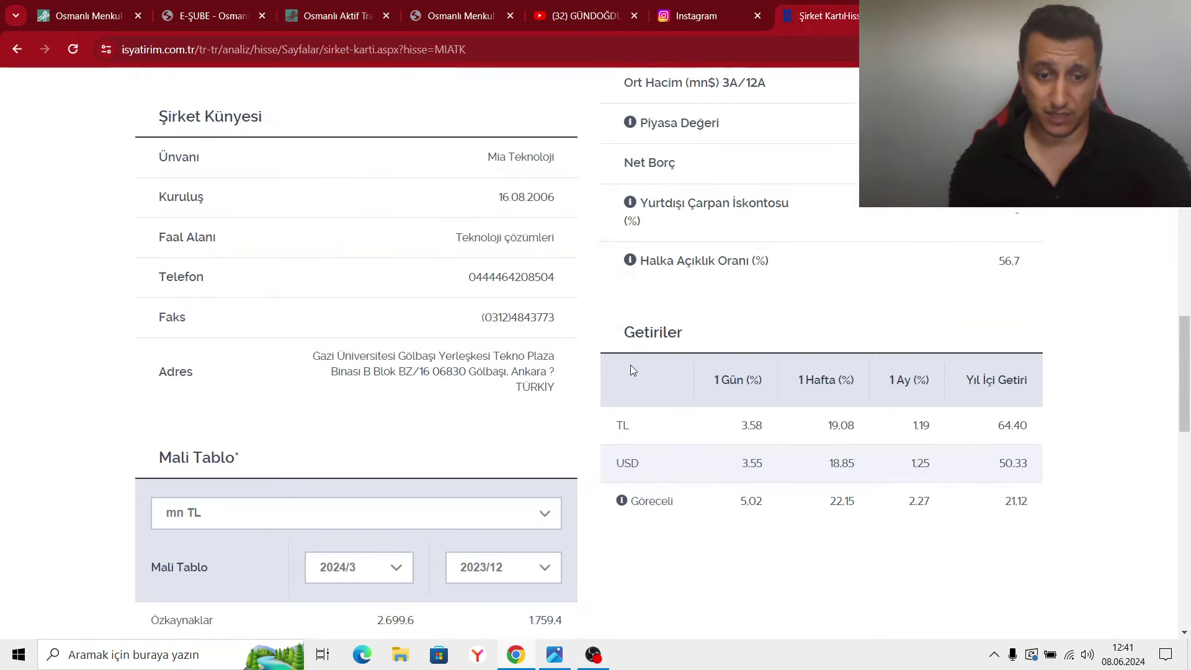
pyautogui.scroll(-1, 620, 366)
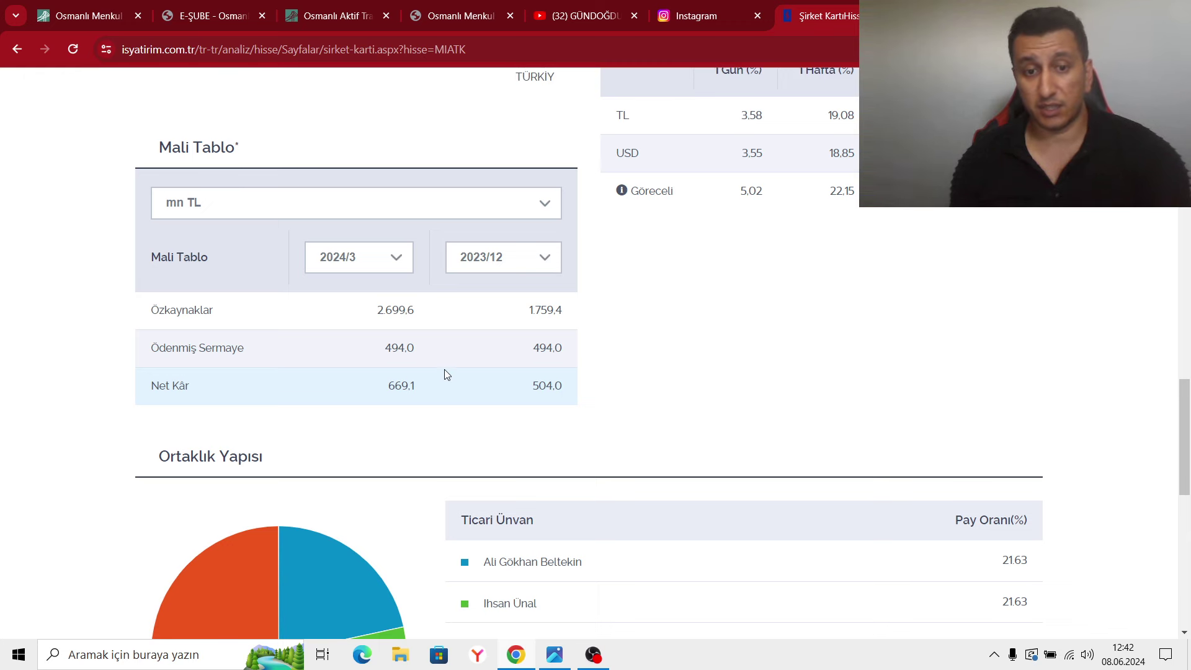
pyautogui.scroll(3, 444, 374)
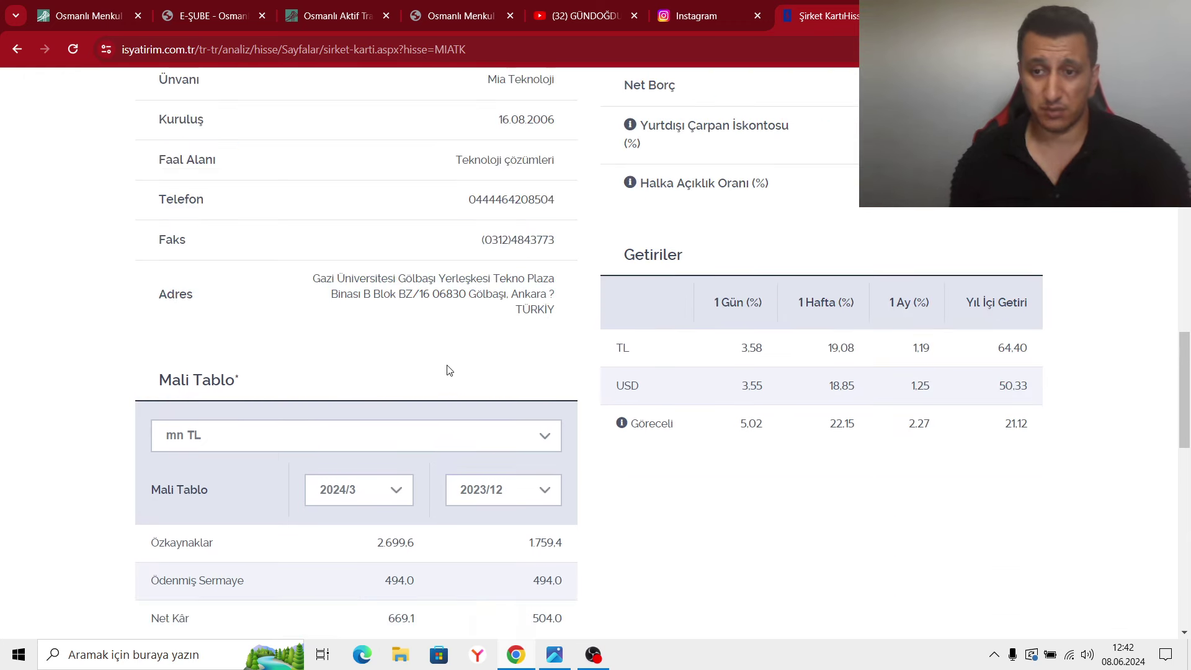
pyautogui.scroll(4, 447, 372)
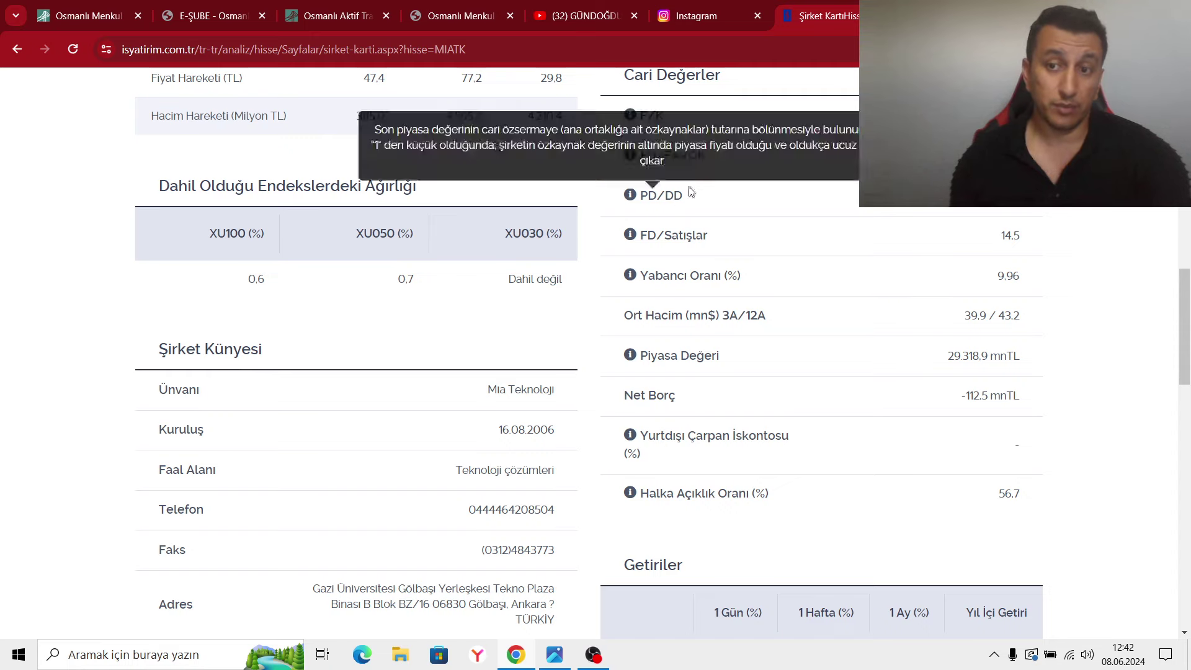
# Examine MIATK's daily chart from its 2023 peaks to June 2024 against the trend line, and check the recording in OBS.
pyautogui.click(327, 16)
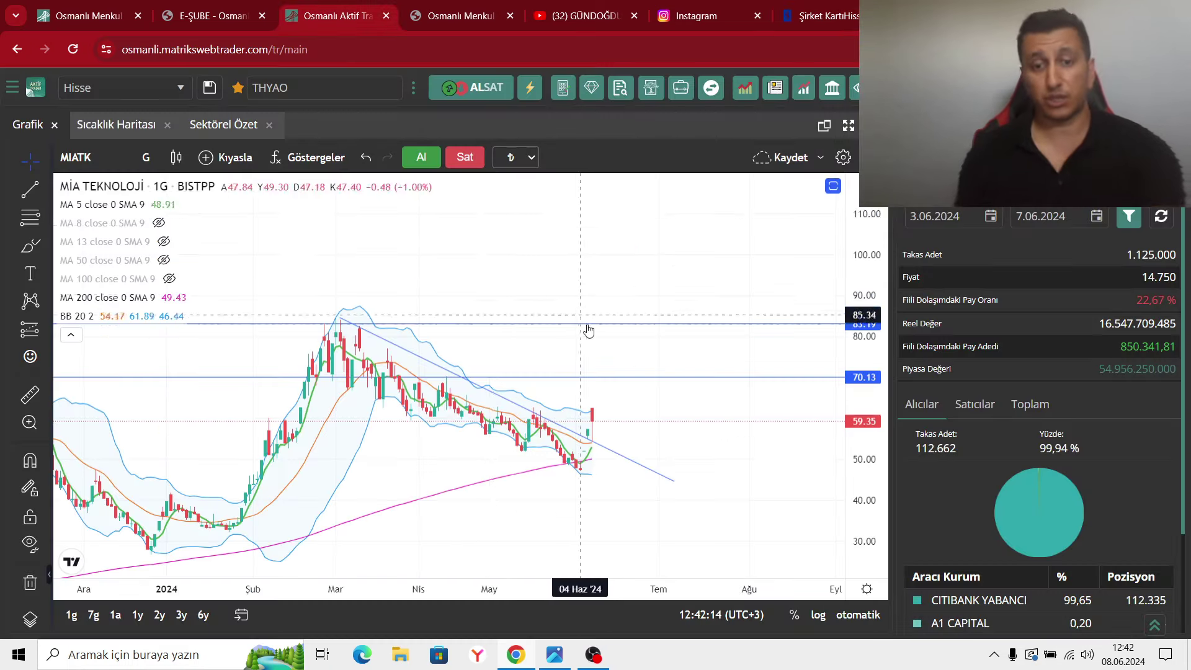
pyautogui.scroll(3, 665, 287)
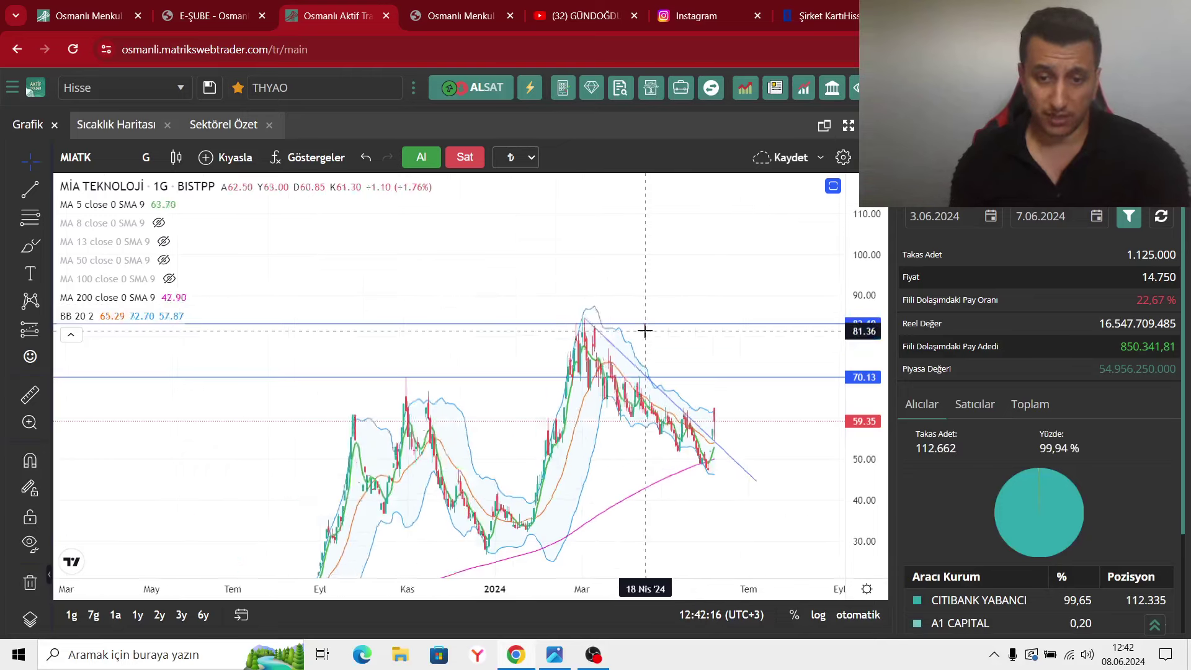
pyautogui.scroll(2, 562, 345)
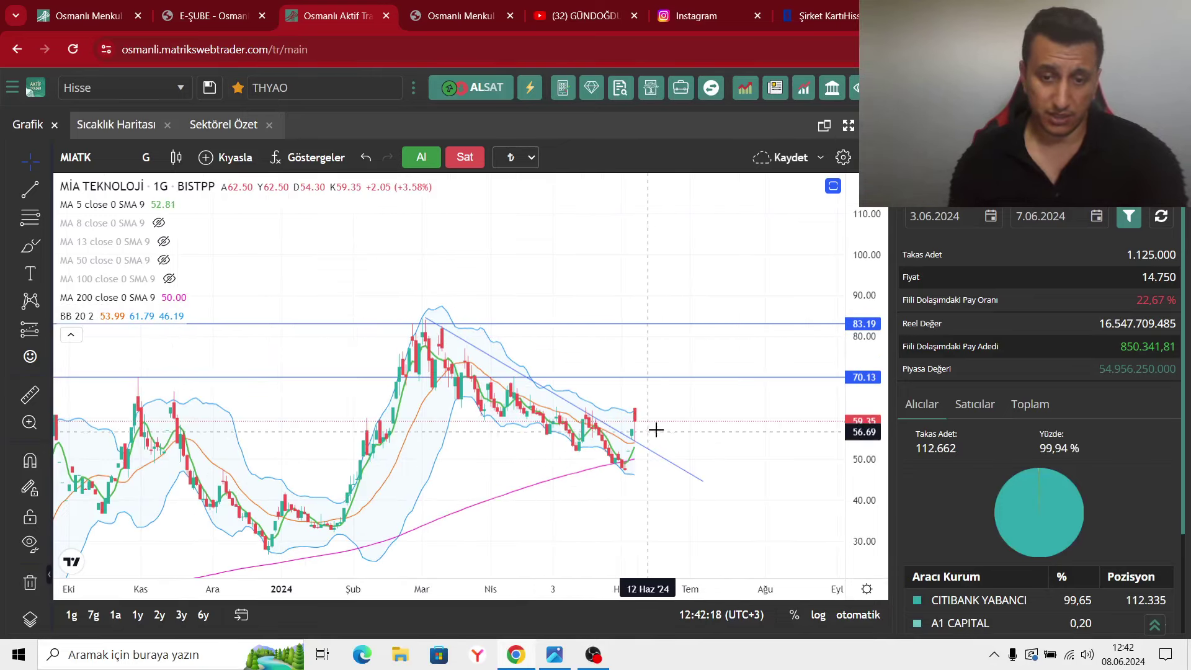
pyautogui.click(597, 661)
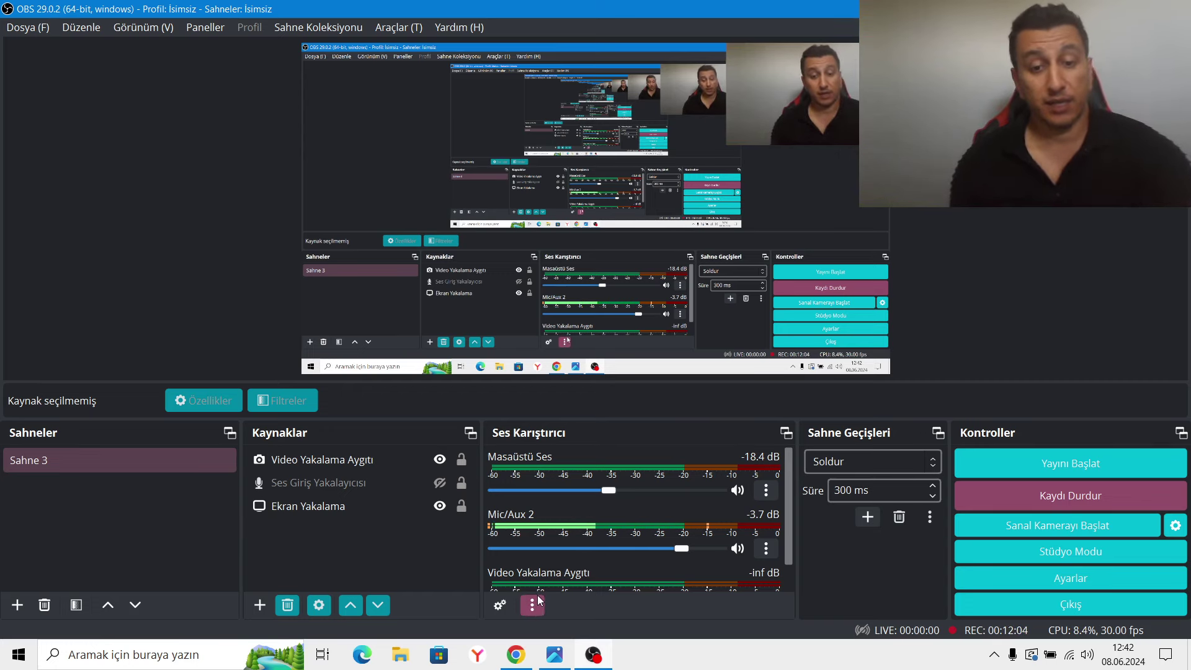
pyautogui.moveTo(517, 665)
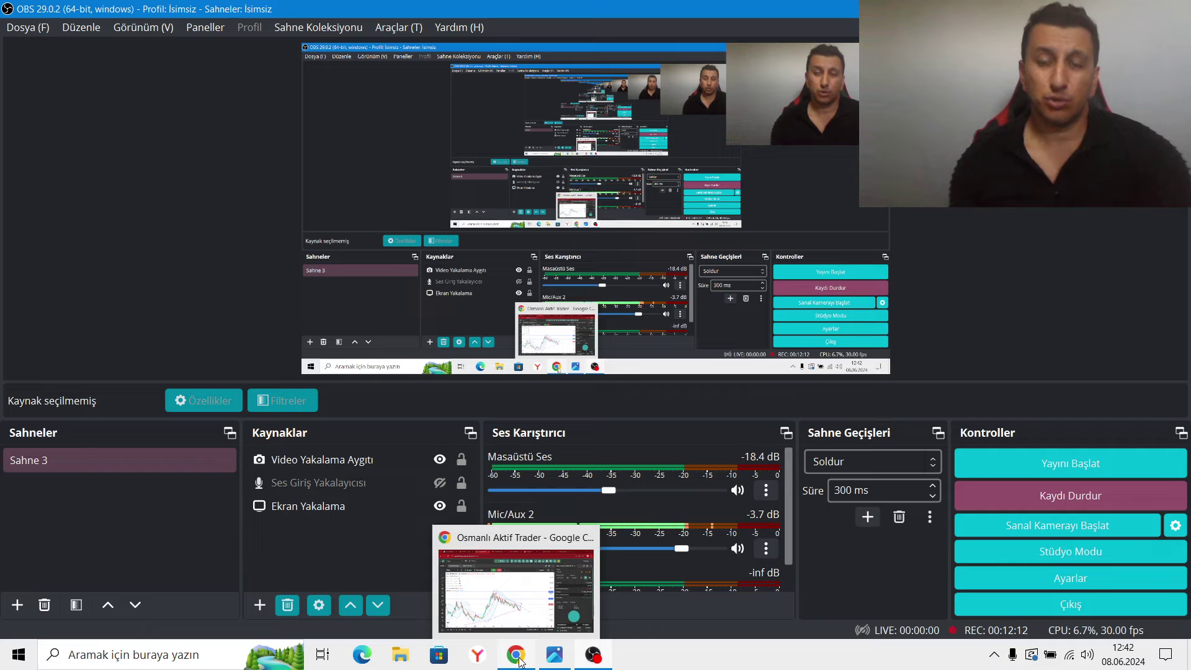
# Switch back to Chrome and load TUCLK (Tuğçelik) in the price chart.
pyautogui.click(518, 659)
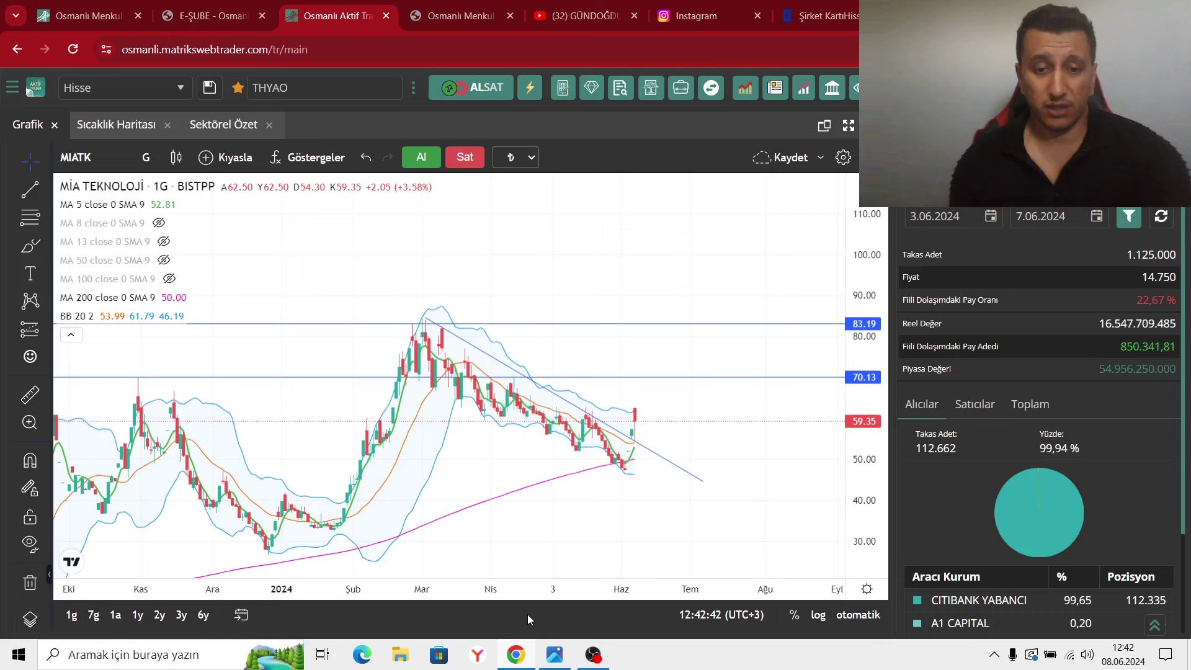
pyautogui.click(99, 158)
pyautogui.write('TUCL')
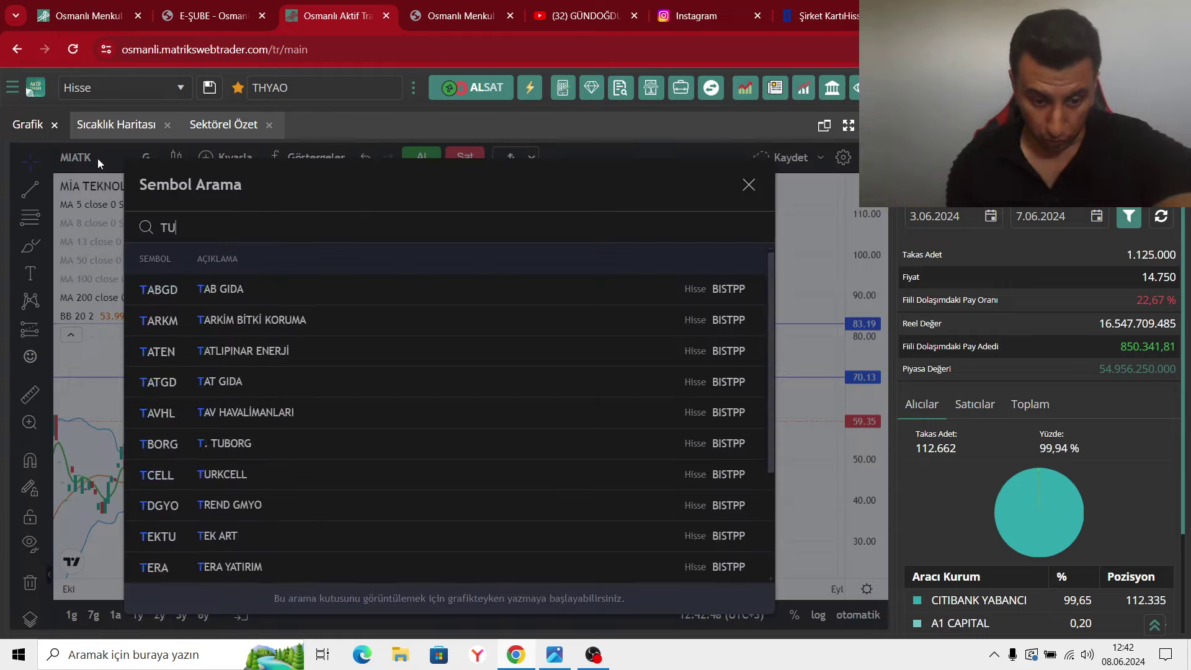
pyautogui.click(181, 287)
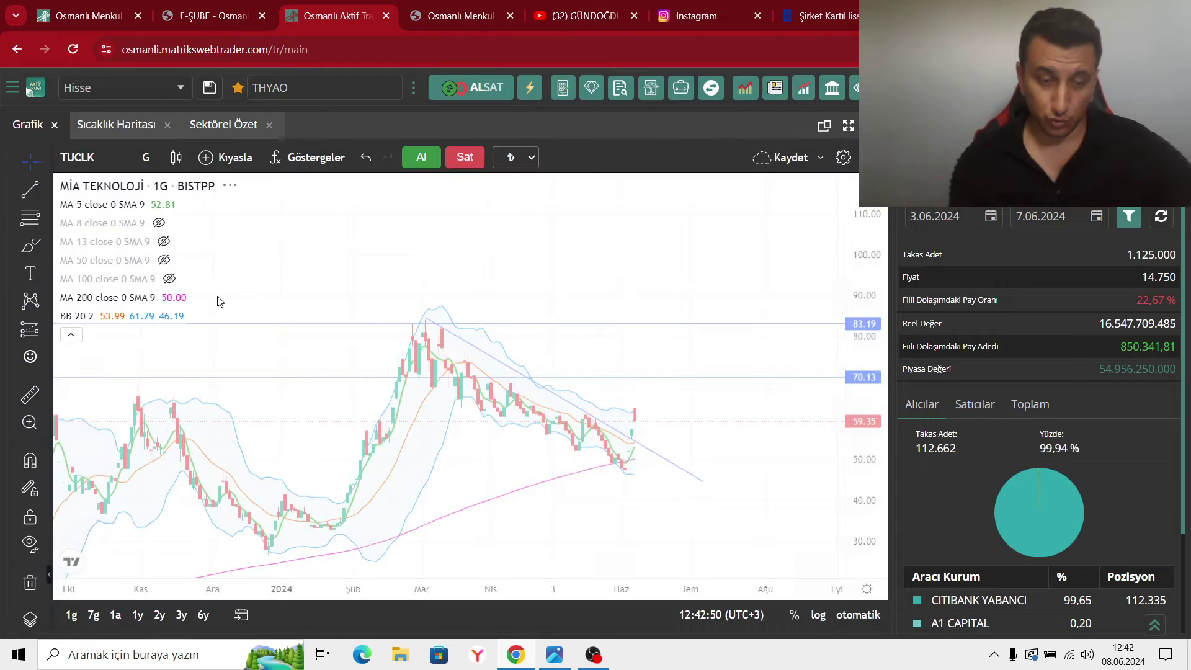
# Examine TUCLK's May and June 2024 candles against the moving averages and Bollinger Bands, checking the recording in OBS between views.
pyautogui.scroll(3, 611, 402)
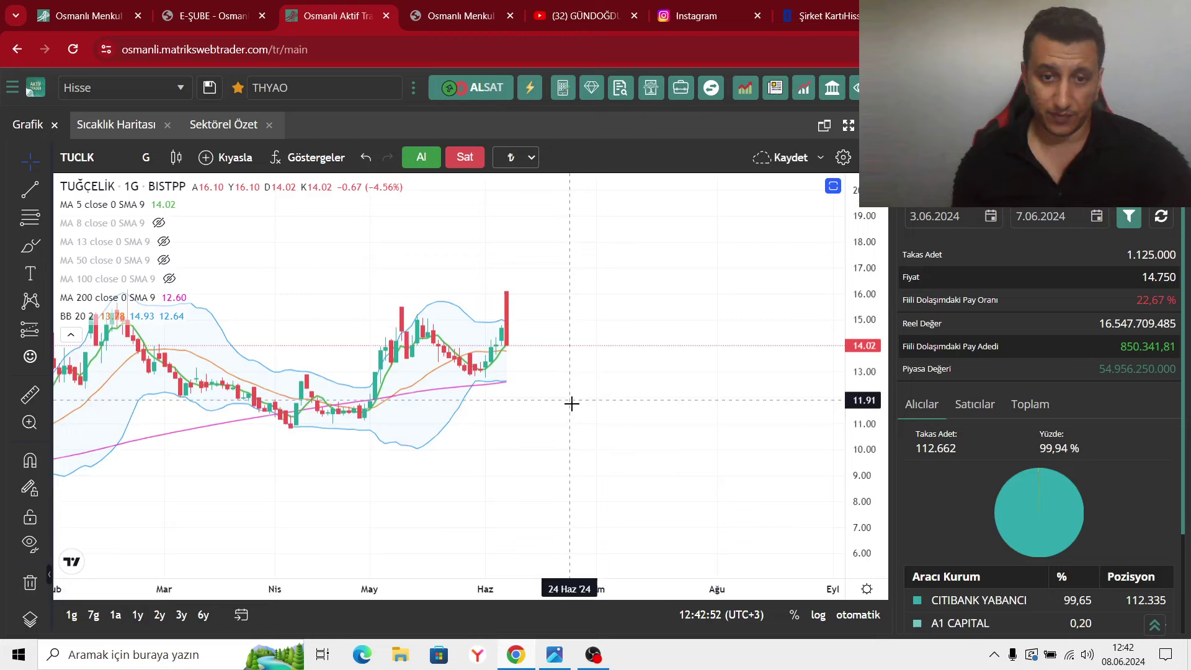
pyautogui.moveTo(569, 404); pyautogui.dragTo(707, 444)
pyautogui.scroll(2, 648, 437)
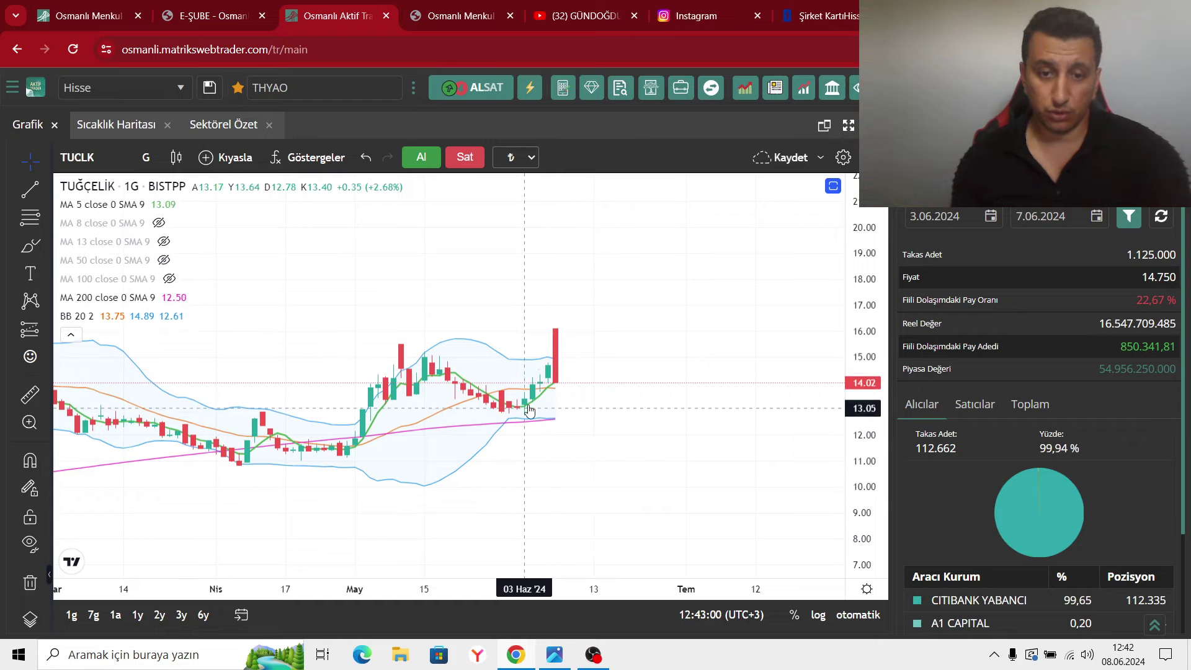
pyautogui.click(594, 655)
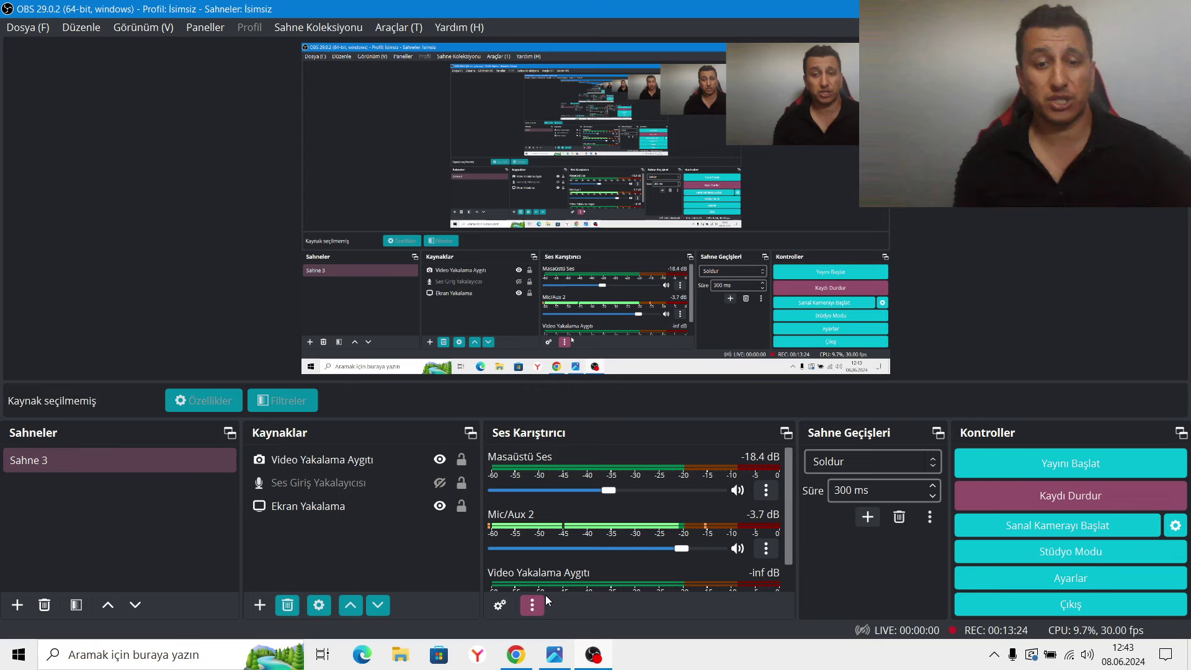
pyautogui.moveTo(515, 656)
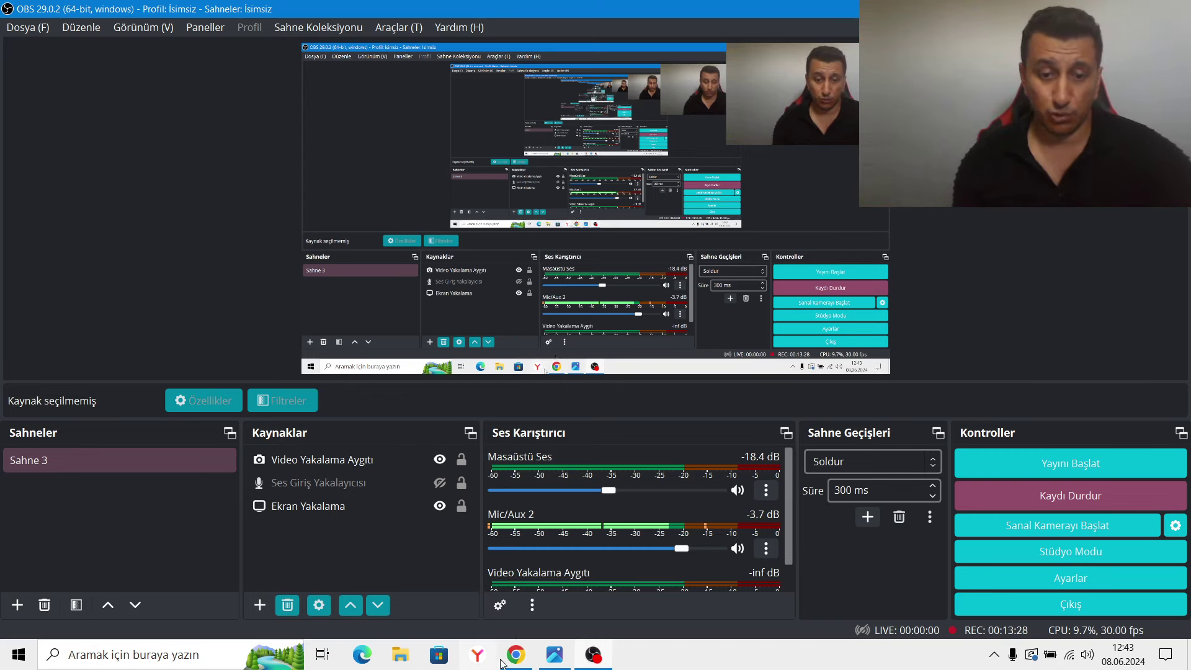
pyautogui.click(515, 657)
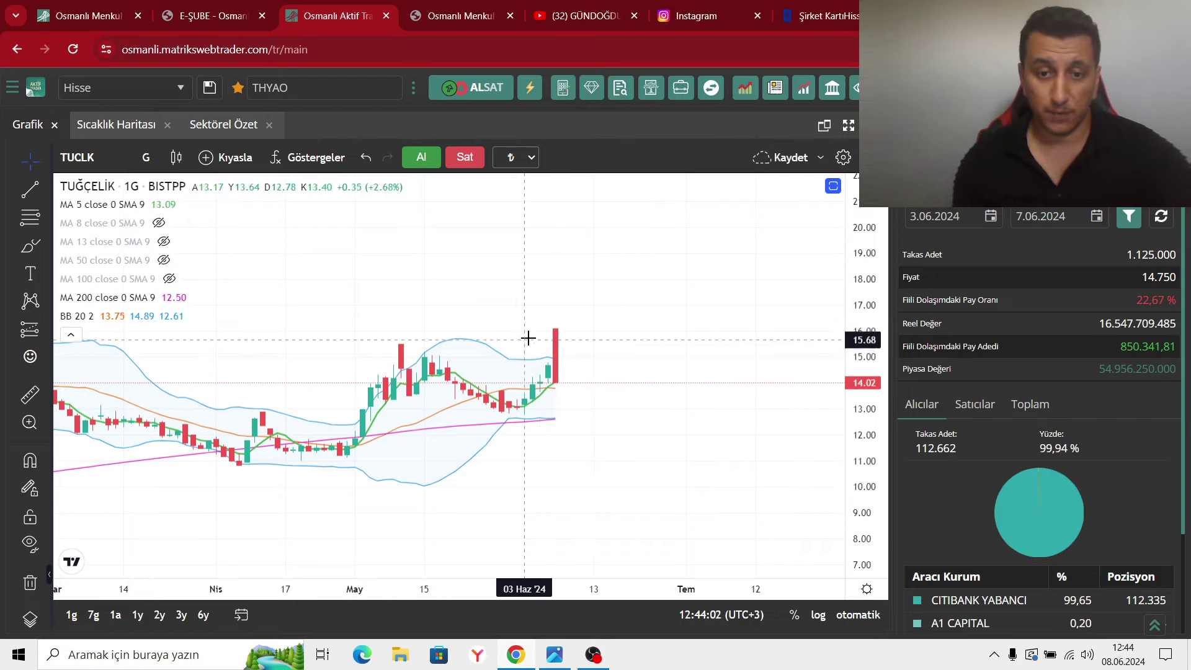
pyautogui.scroll(-2, 541, 341)
pyautogui.scroll(-2, 623, 348)
pyautogui.scroll(4, 683, 356)
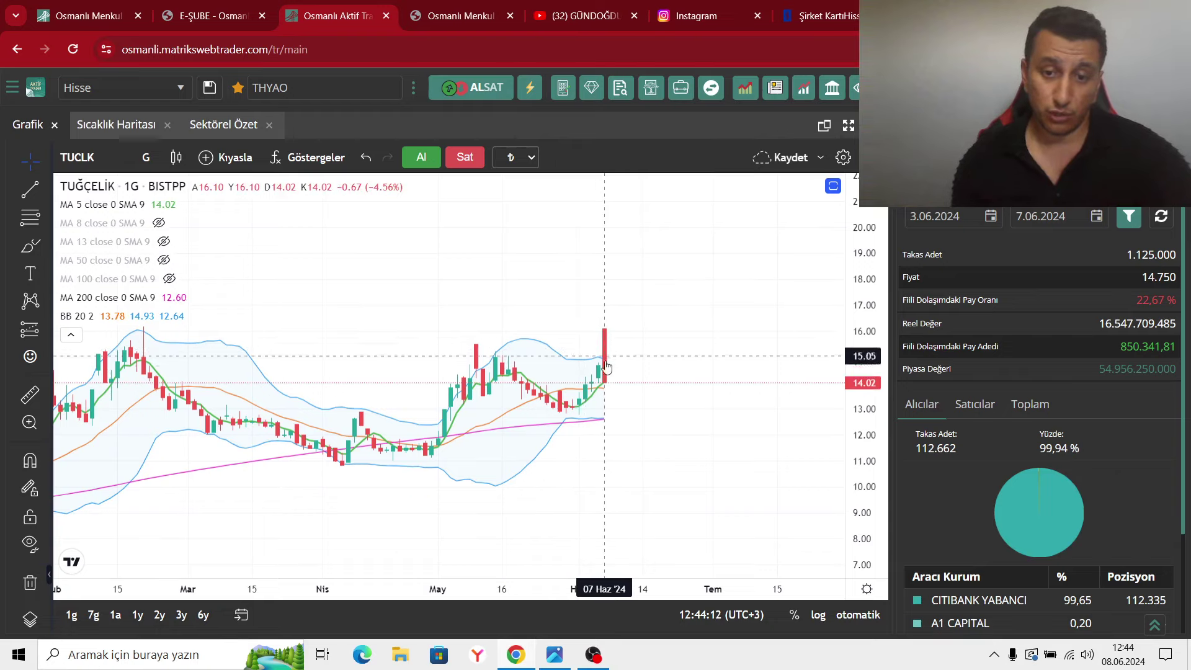
pyautogui.click(594, 654)
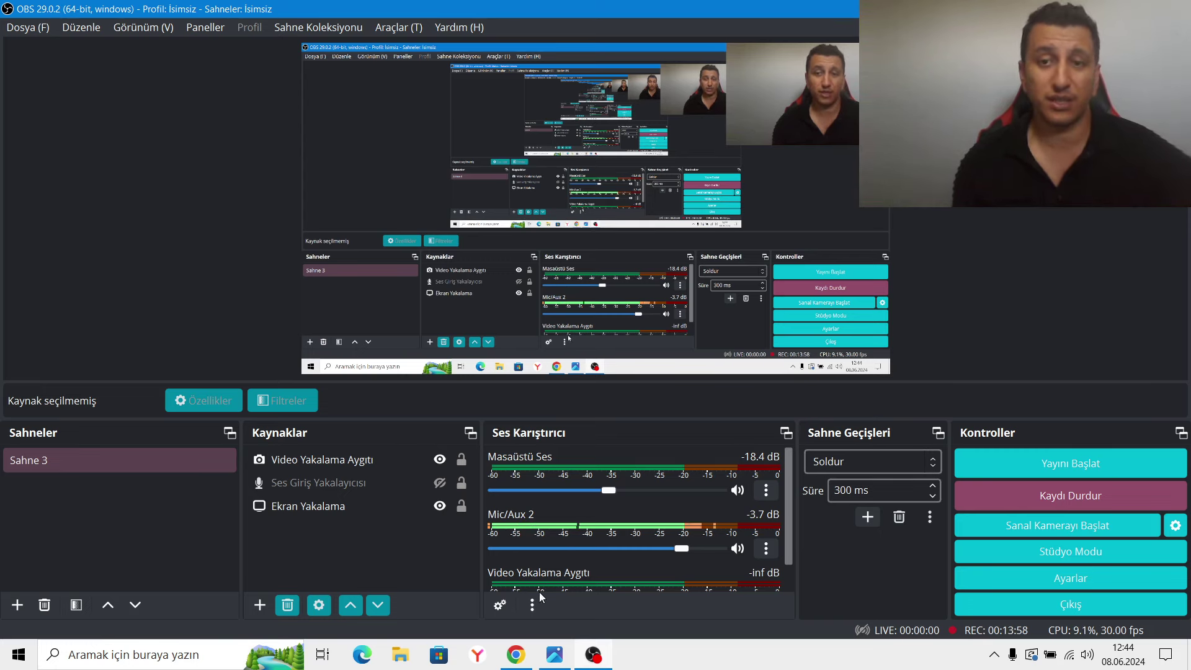
# Switch back to Chrome and load RYGYO (Reysaş GMYO) in the price chart.
pyautogui.click(516, 654)
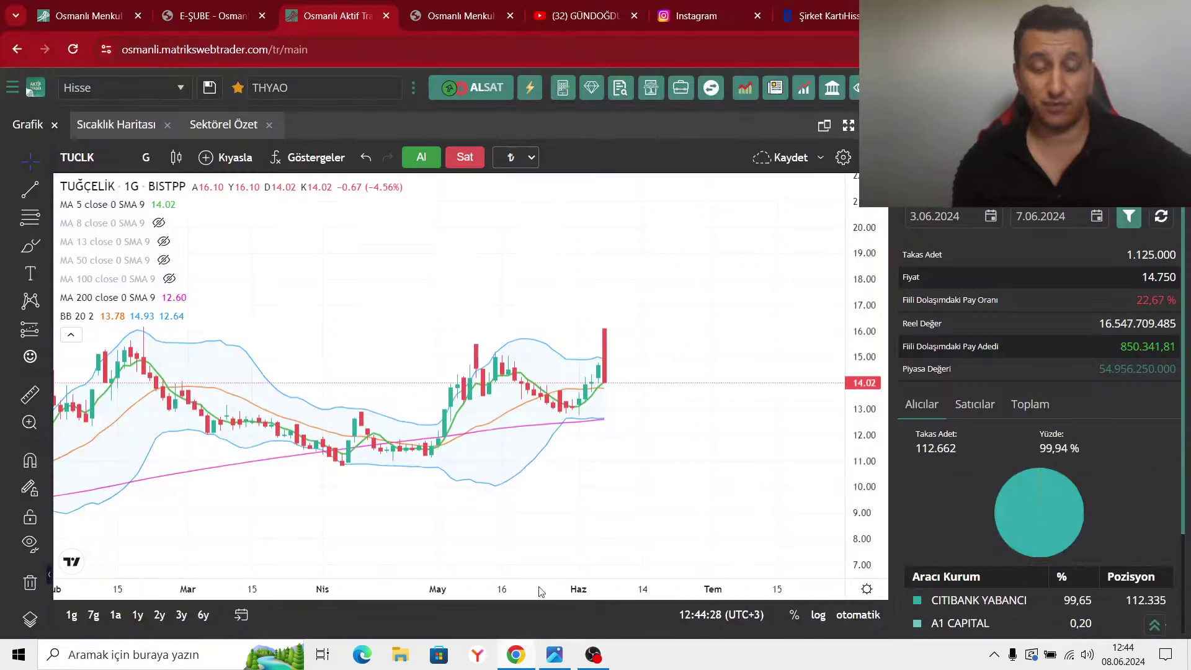
pyautogui.click(90, 159)
pyautogui.write('RYG')
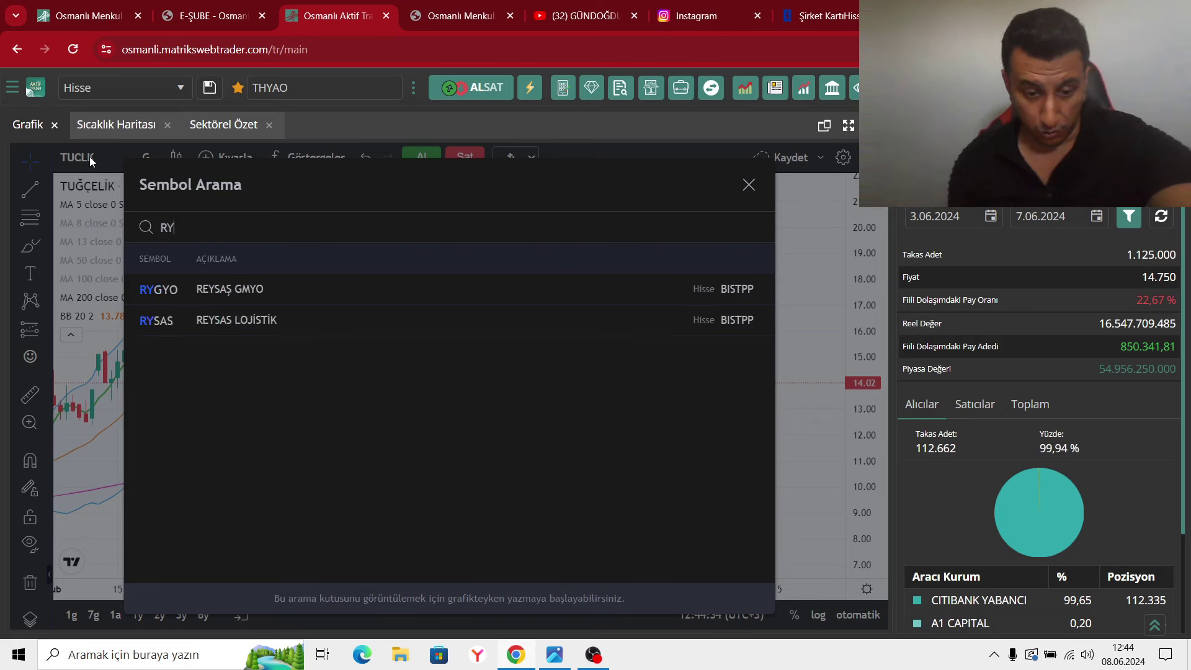
pyautogui.click(143, 290)
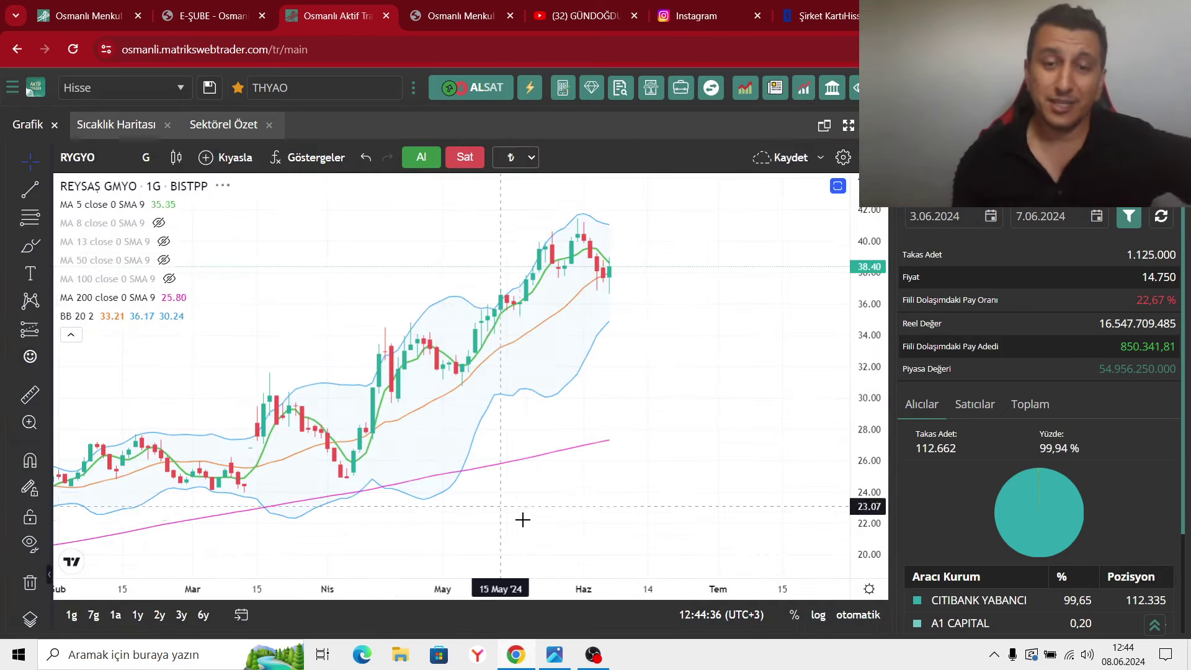
# Check the recording in OBS, and examine RYGYO's daily candles against the moving averages, Bollinger Bands, MACD, volume, Stochastic and RSI.
pyautogui.moveTo(592, 667)
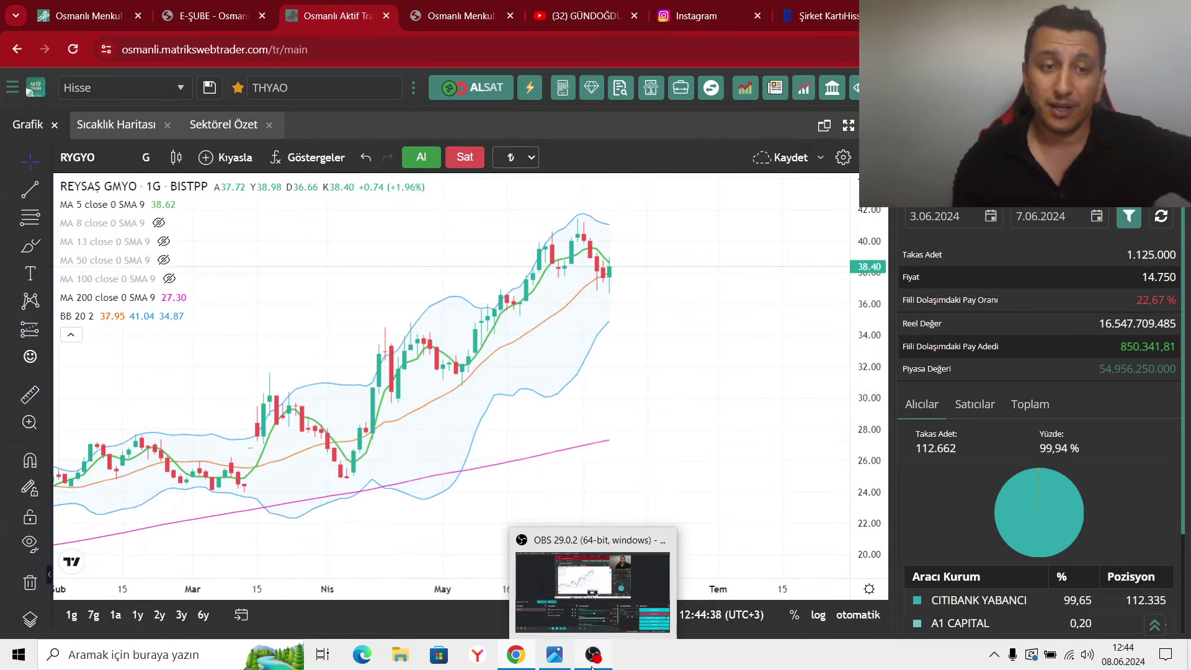
pyautogui.click(595, 590)
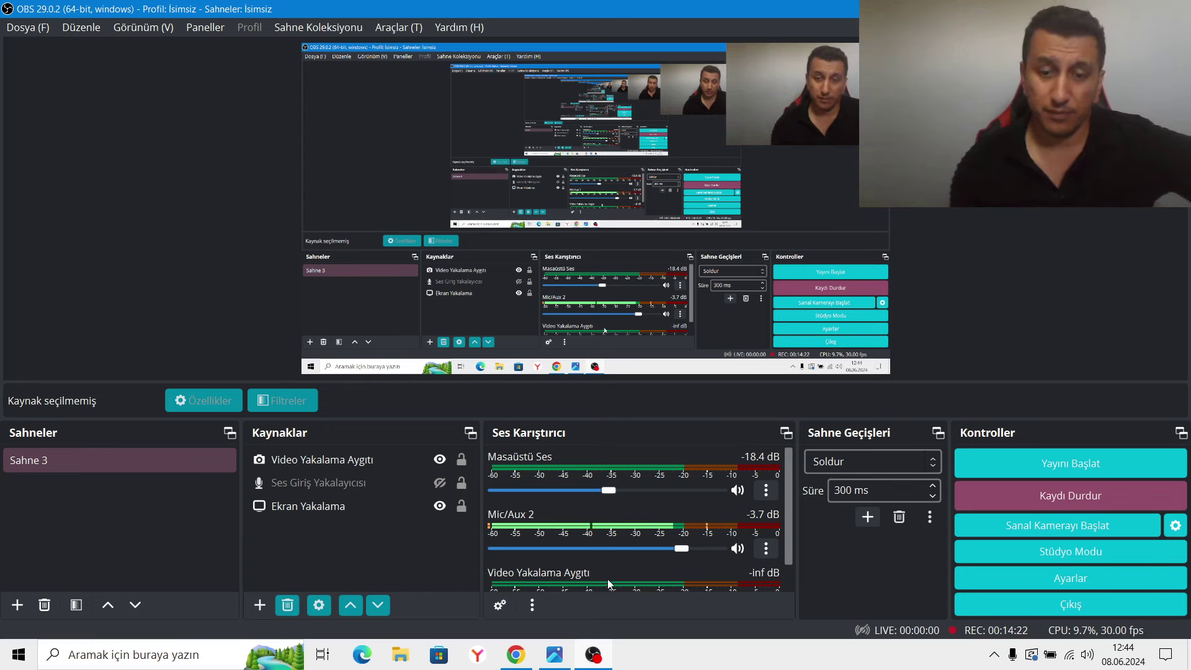
pyautogui.click(515, 654)
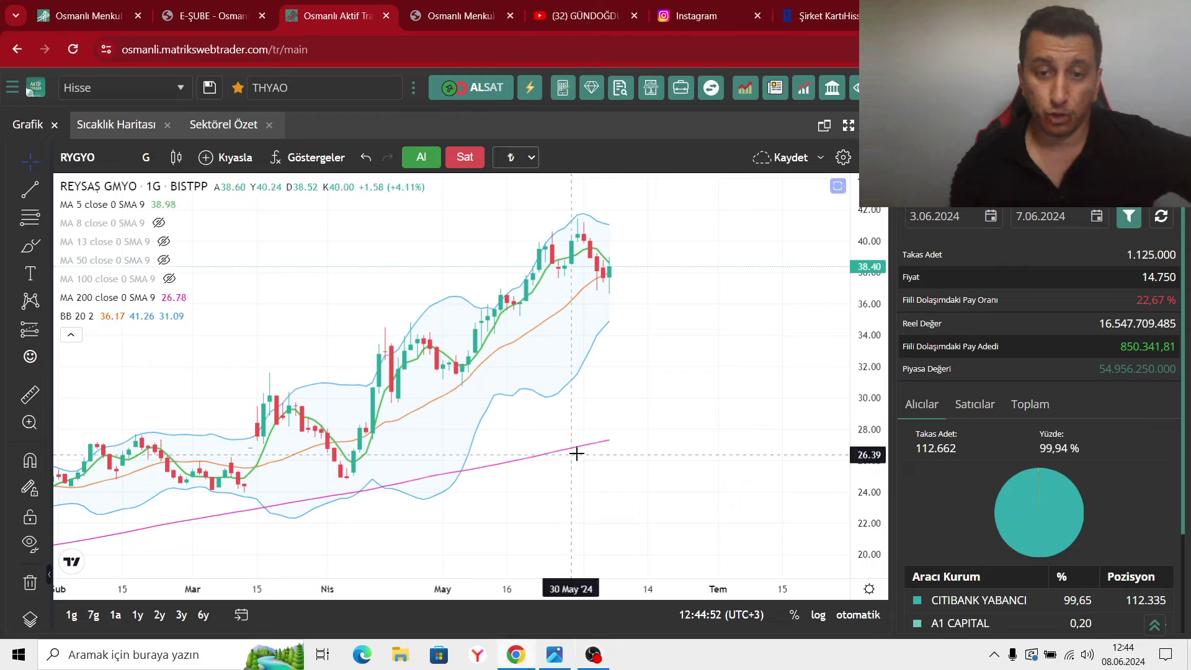
pyautogui.scroll(2, 589, 319)
pyautogui.moveTo(554, 341); pyautogui.dragTo(617, 334)
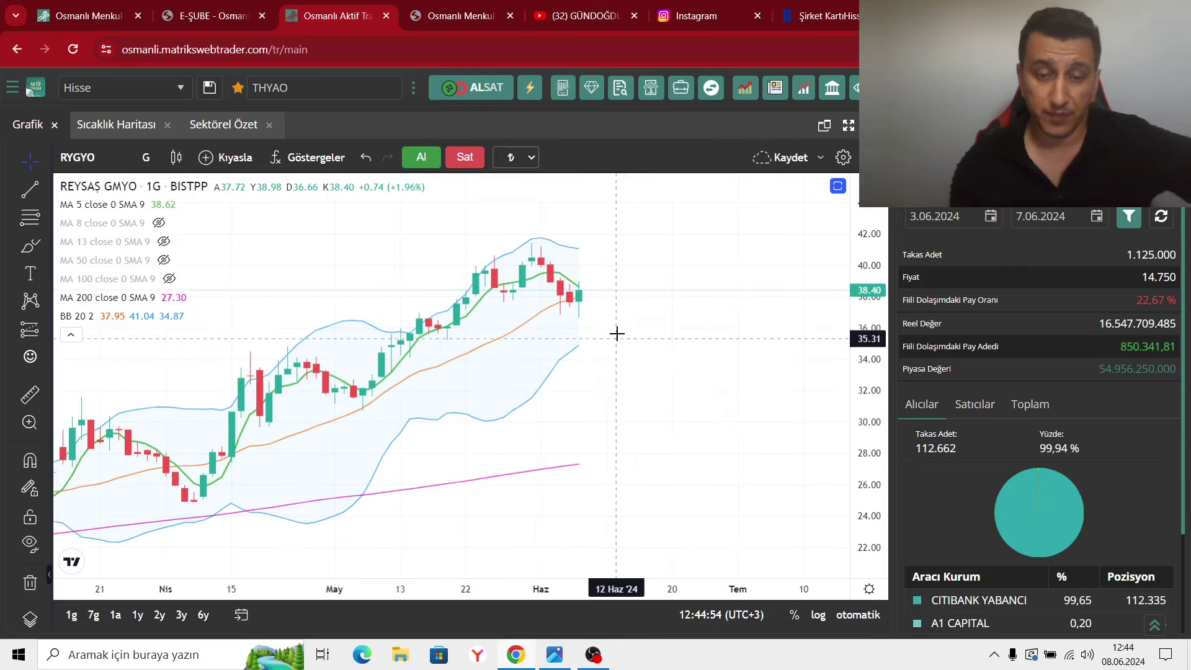
pyautogui.scroll(1, 565, 322)
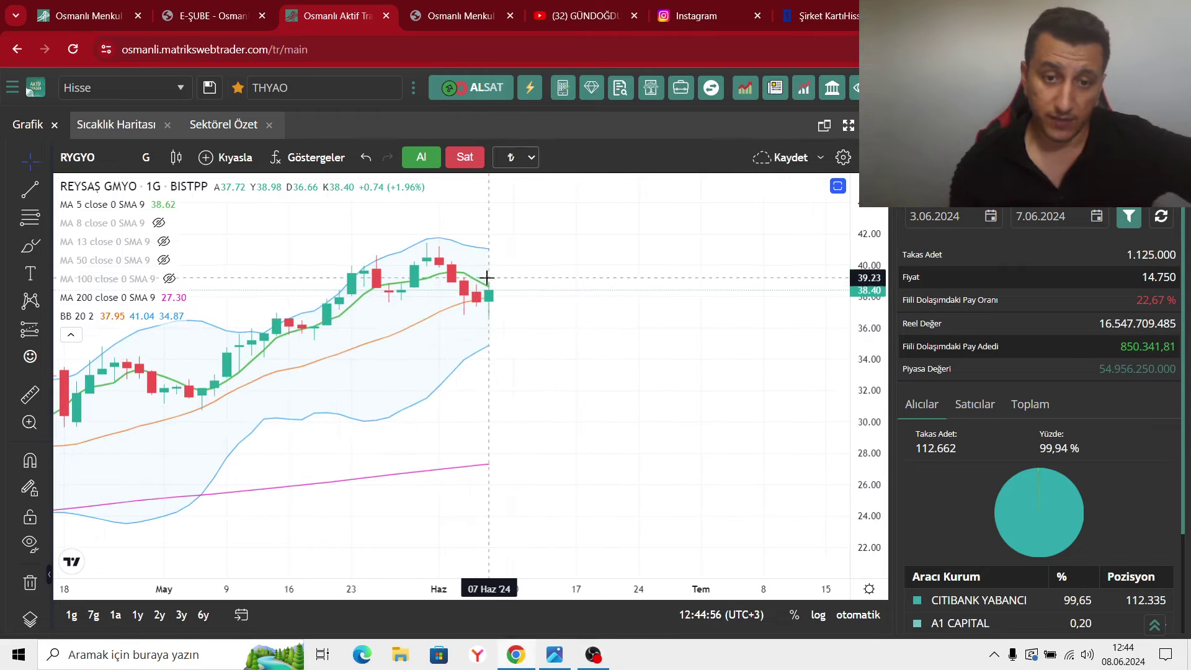
pyautogui.scroll(-1, 589, 335)
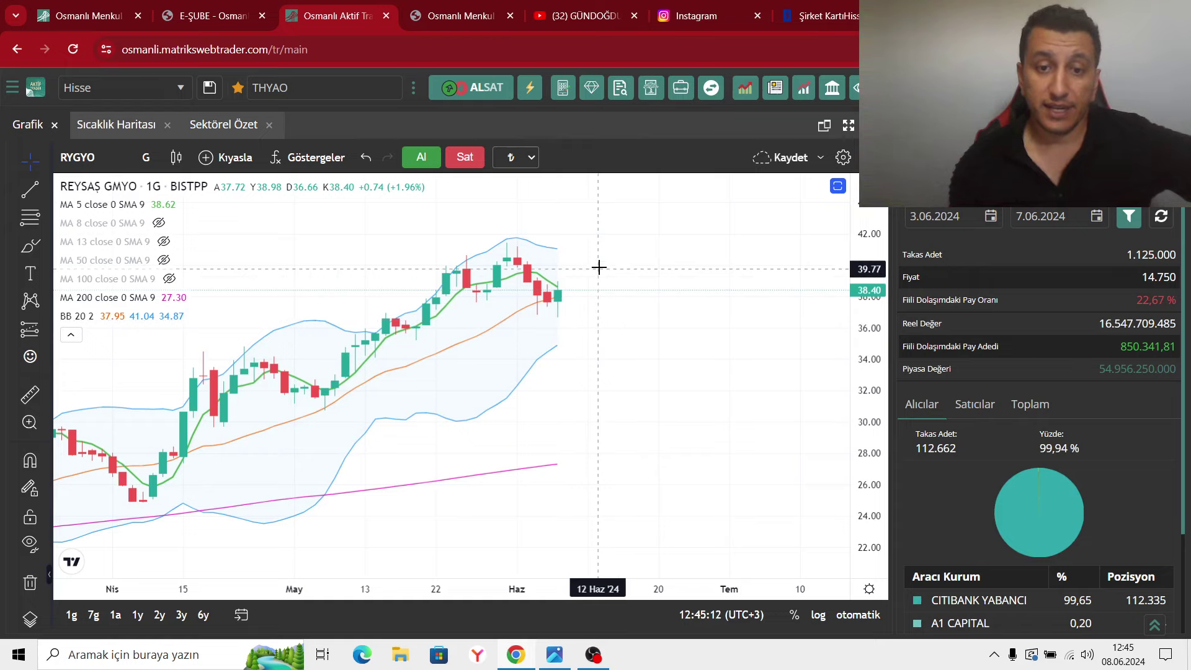
pyautogui.click(836, 187)
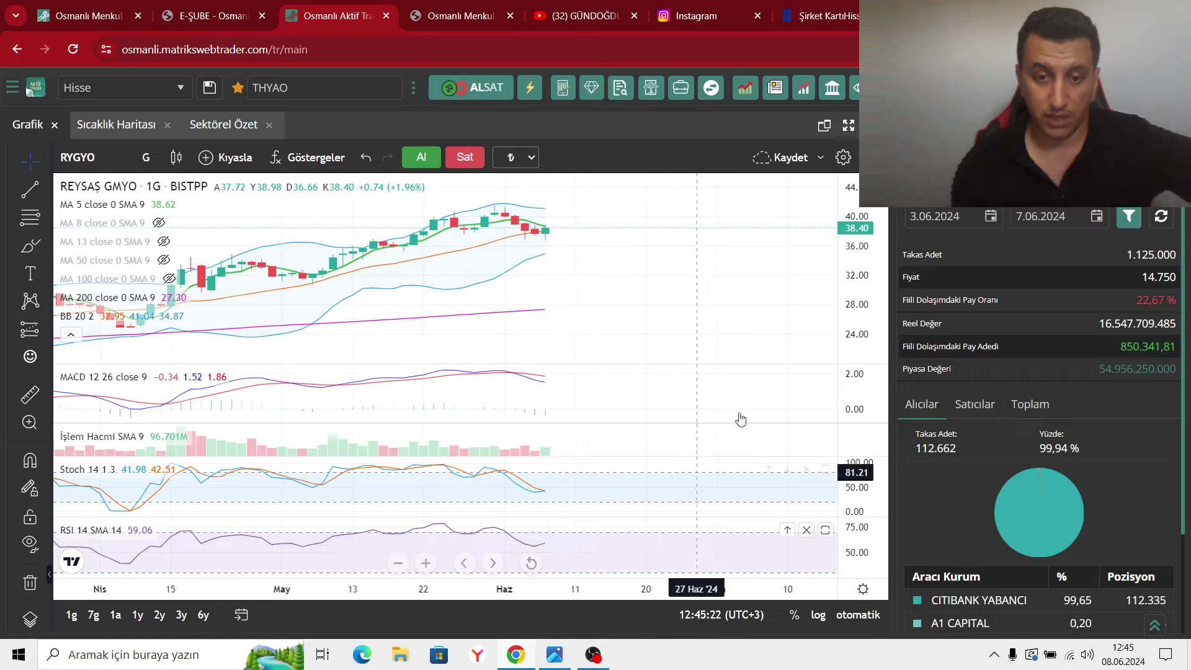
pyautogui.doubleClick(542, 214)
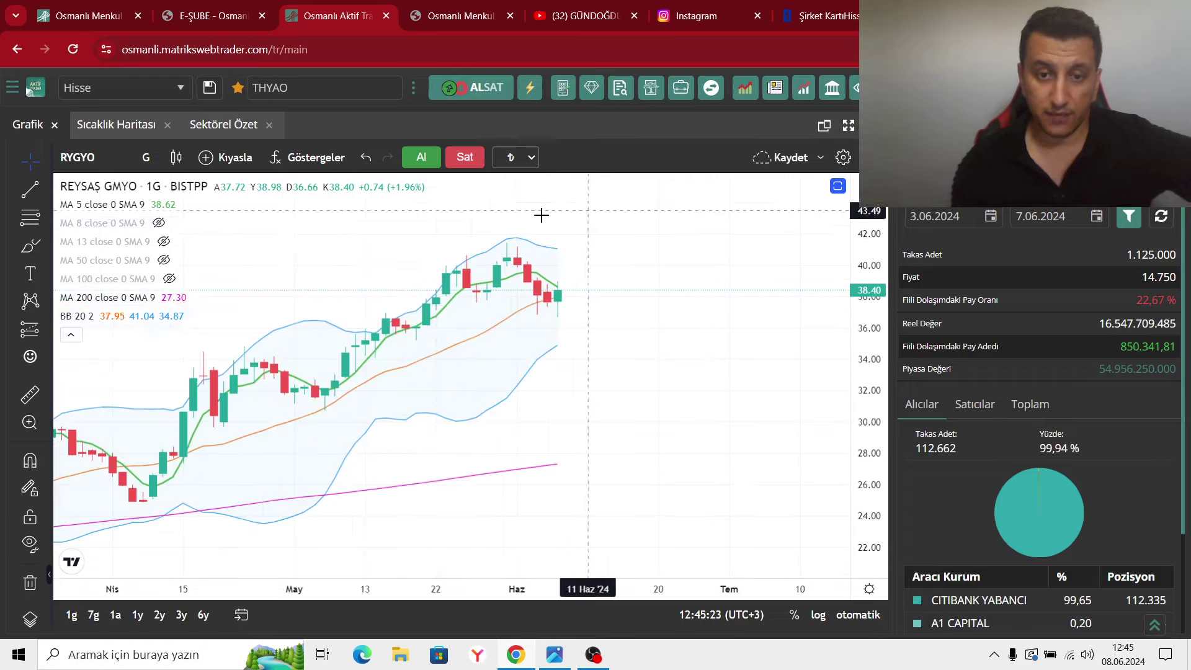
# Examine RYGYO's late May and early June 2024 candles on the 1-hour interval, and return the chart to the 1-day interval.
pyautogui.click(144, 152)
pyautogui.click(171, 363)
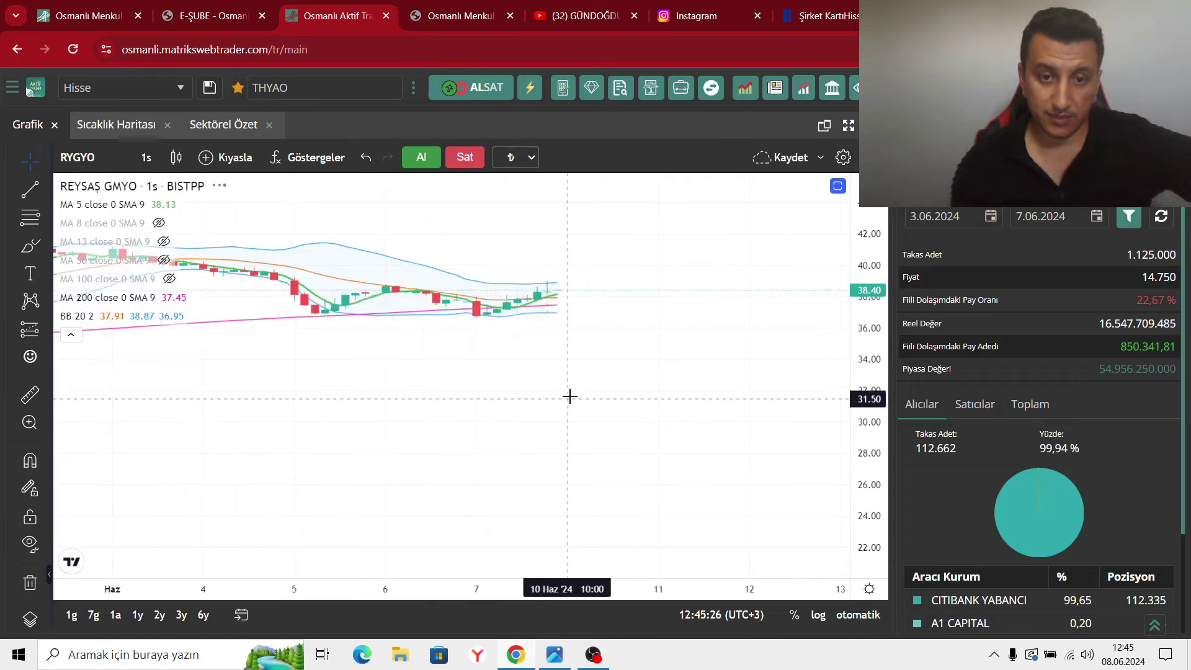
pyautogui.scroll(5, 736, 261)
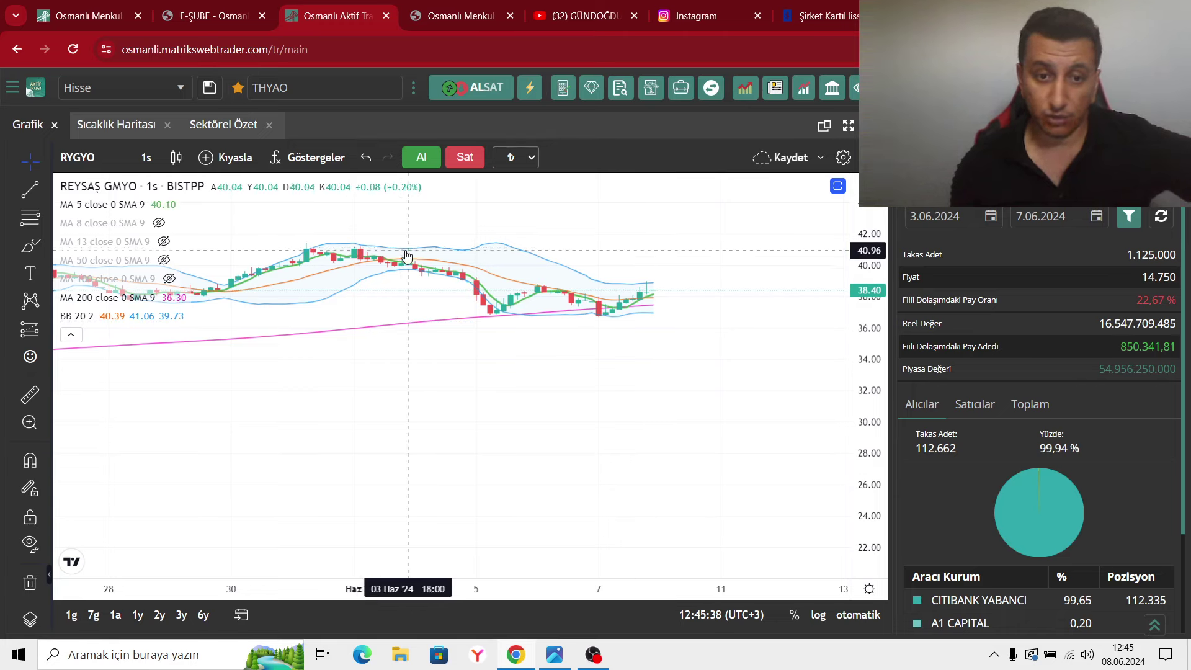
pyautogui.scroll(-2, 571, 322)
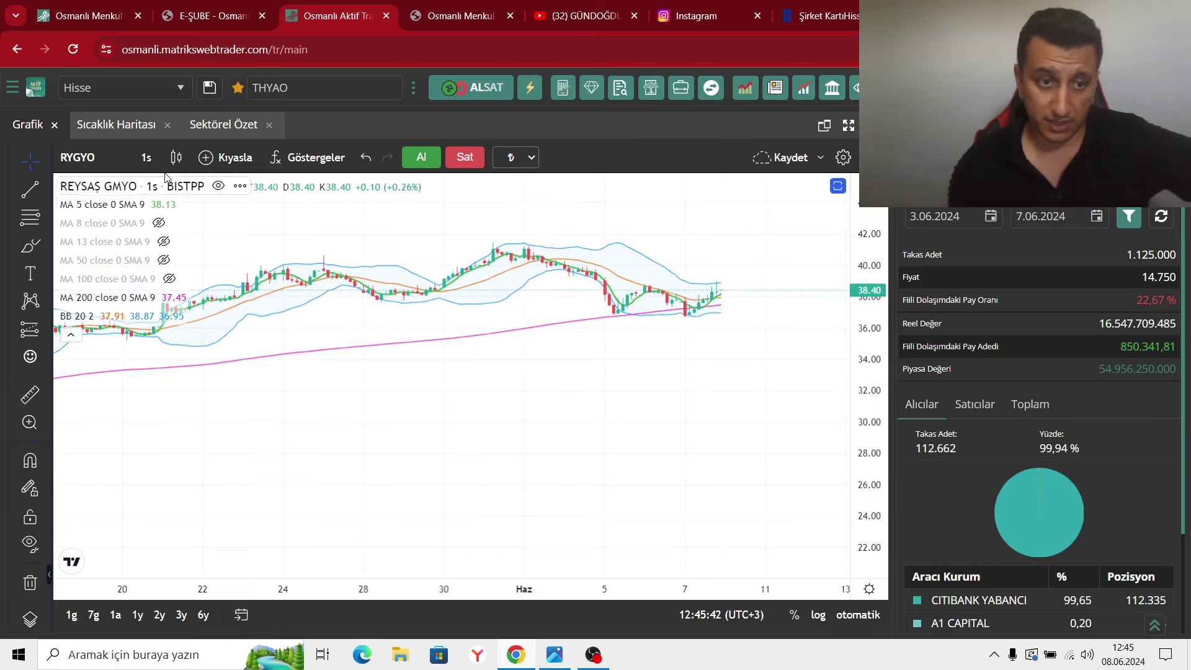
pyautogui.click(147, 156)
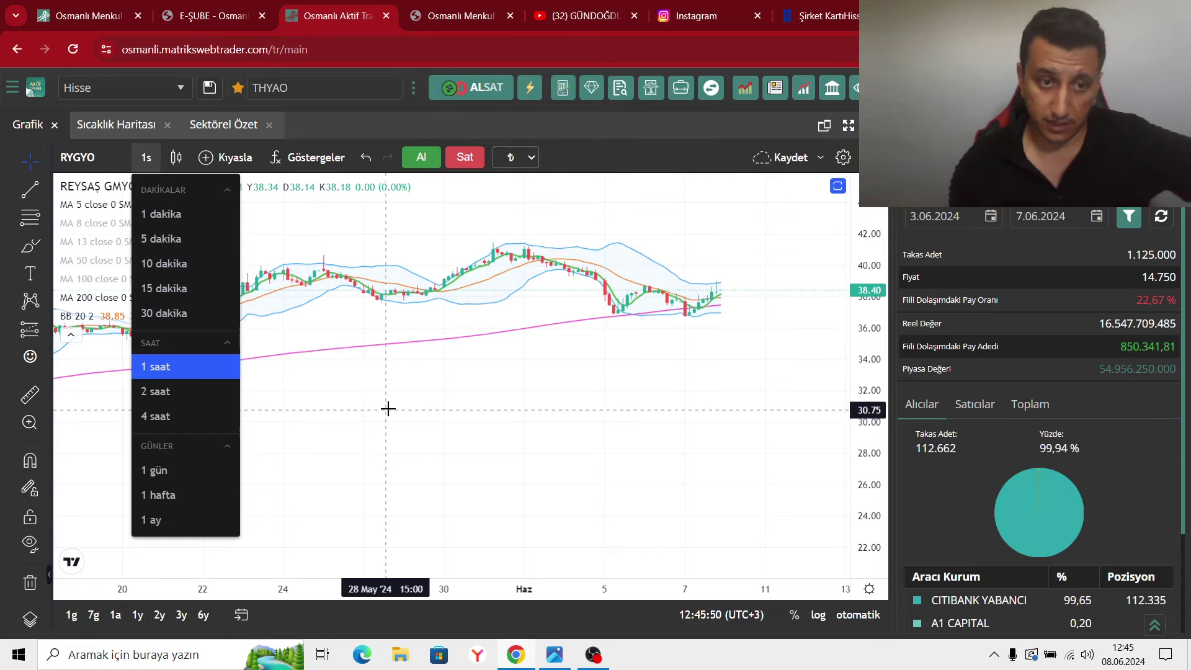
pyautogui.click(186, 470)
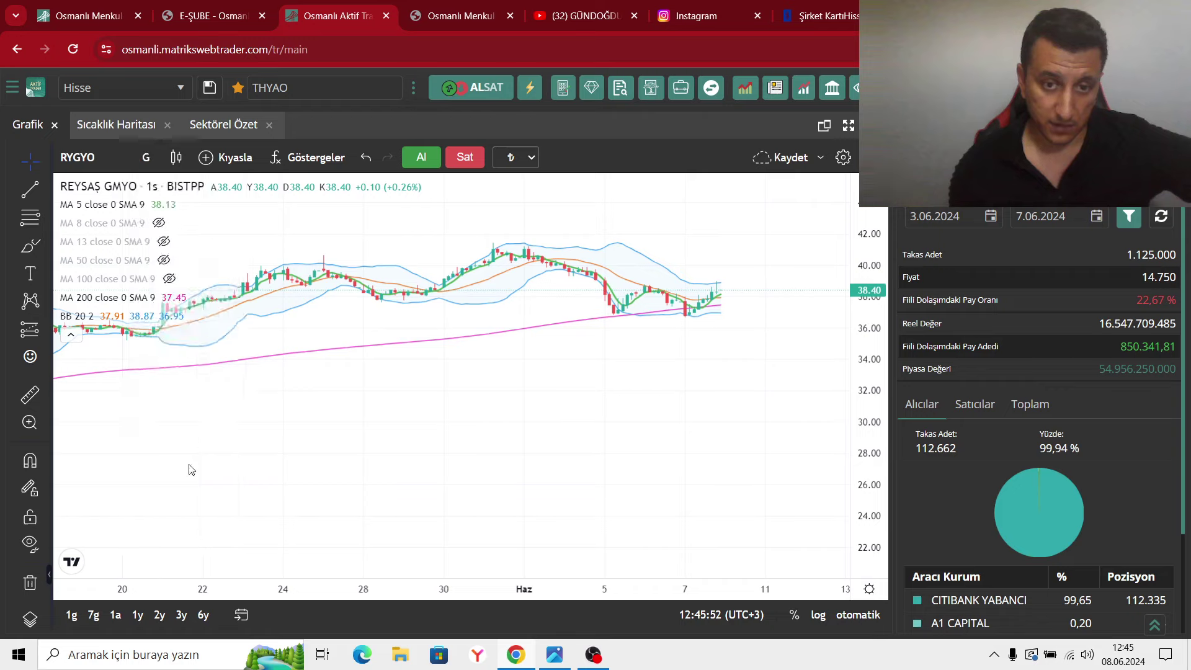
pyautogui.scroll(2, 541, 439)
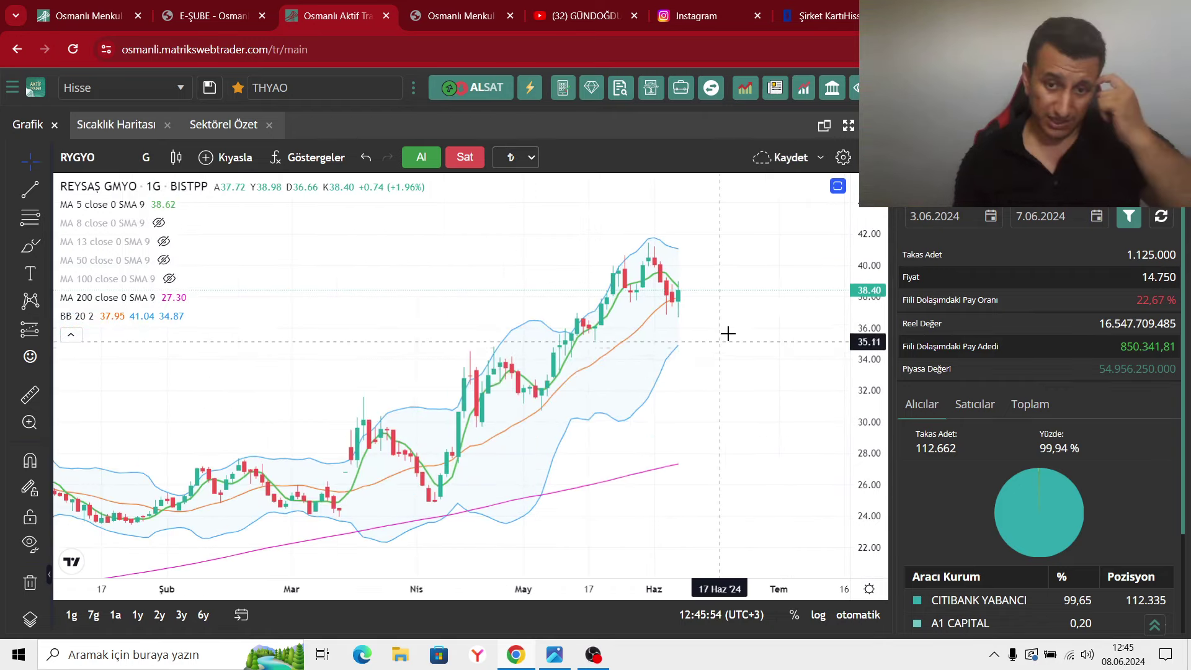
# Check the recording in OBS, and switch back to Chrome to load CEOEM (CEO Event) in the price chart.
pyautogui.moveTo(601, 662)
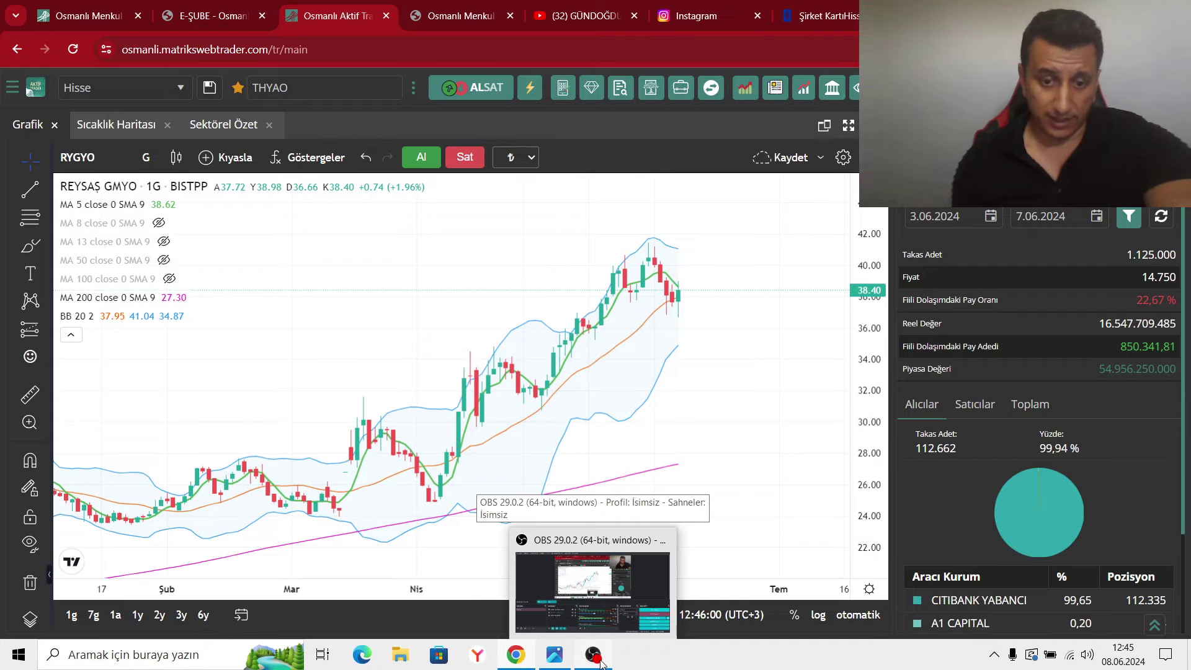
pyautogui.click(609, 605)
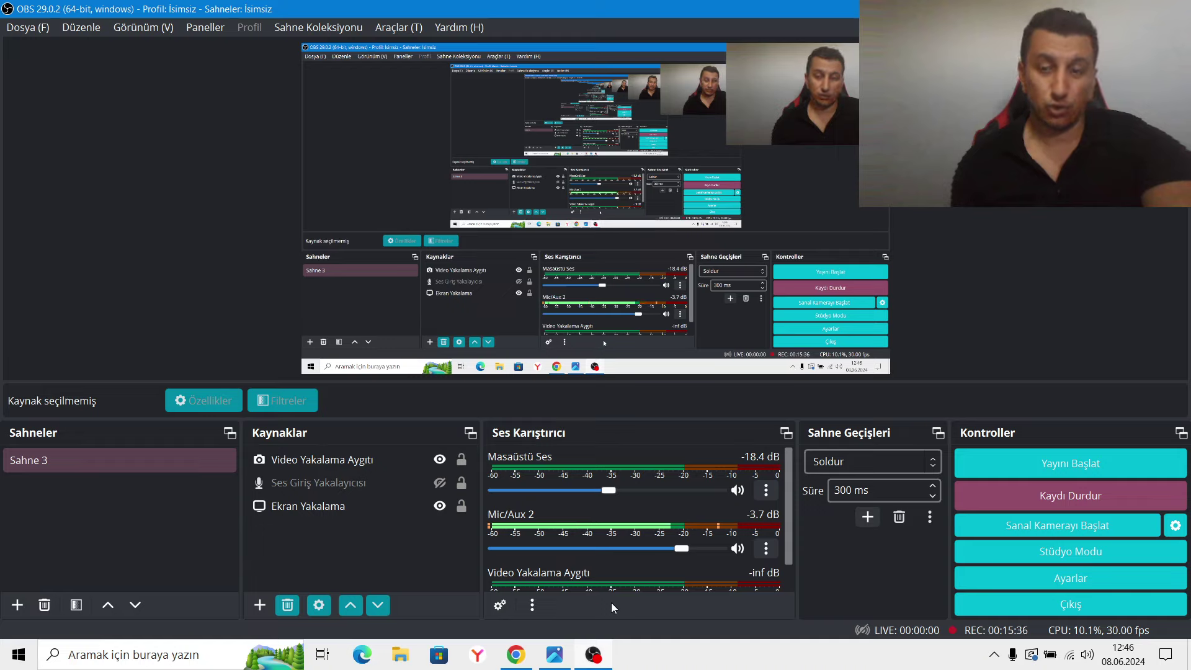
pyautogui.click(516, 655)
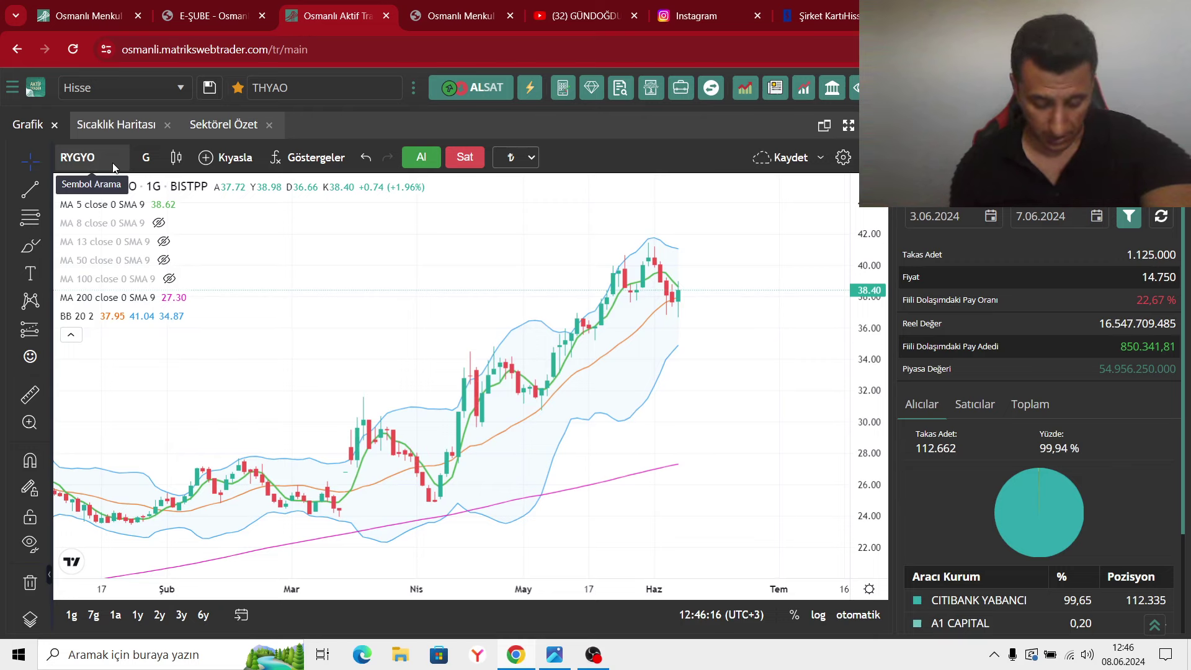
pyautogui.click(113, 165)
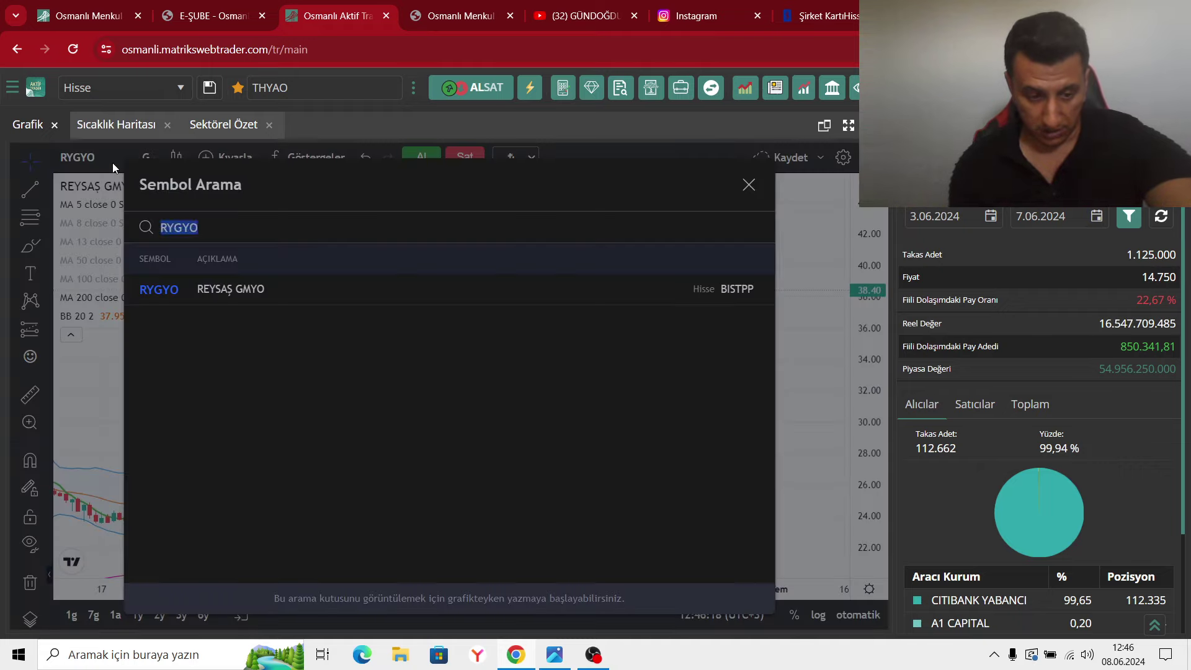
pyautogui.write('CEO')
pyautogui.press('Return')
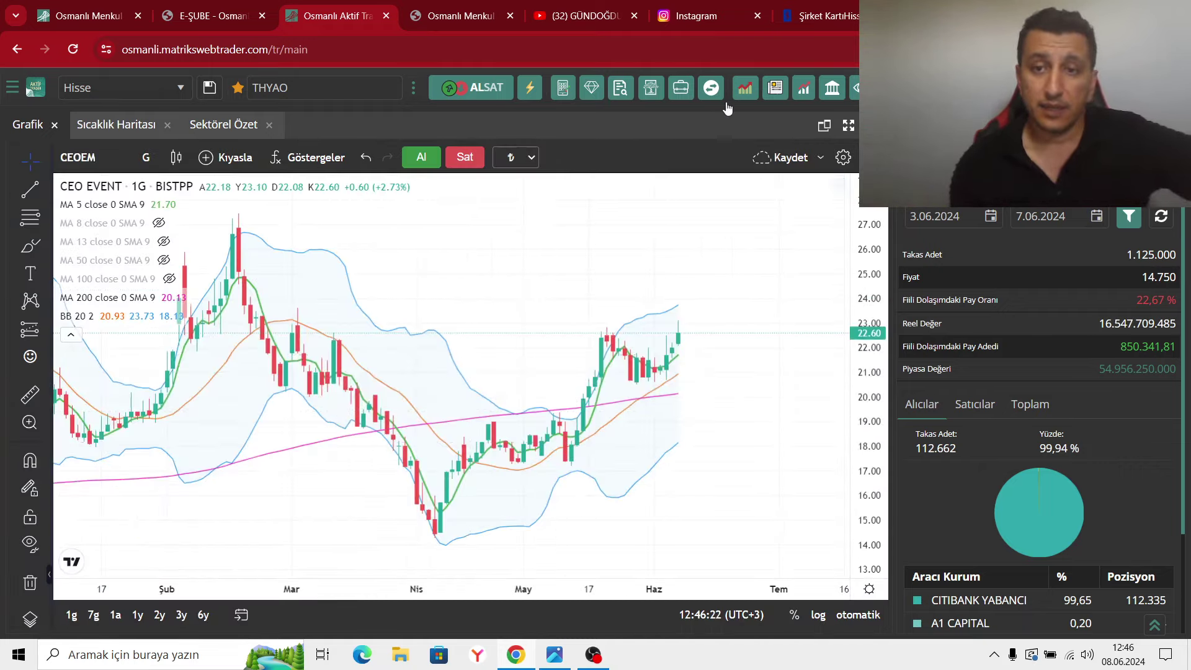
# Load CEOEM's company card on the İş Yatırım site in place of MIATK's.
pyautogui.click(826, 12)
pyautogui.scroll(15, 756, 256)
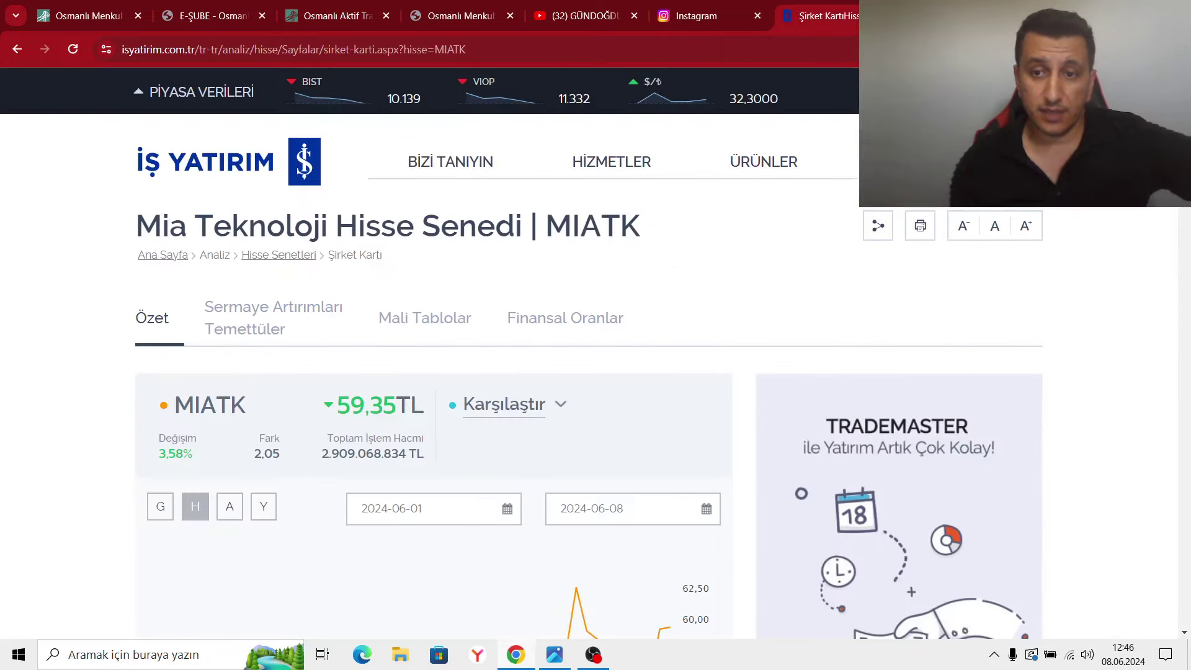
pyautogui.moveTo(894, 163)
pyautogui.click(253, 296)
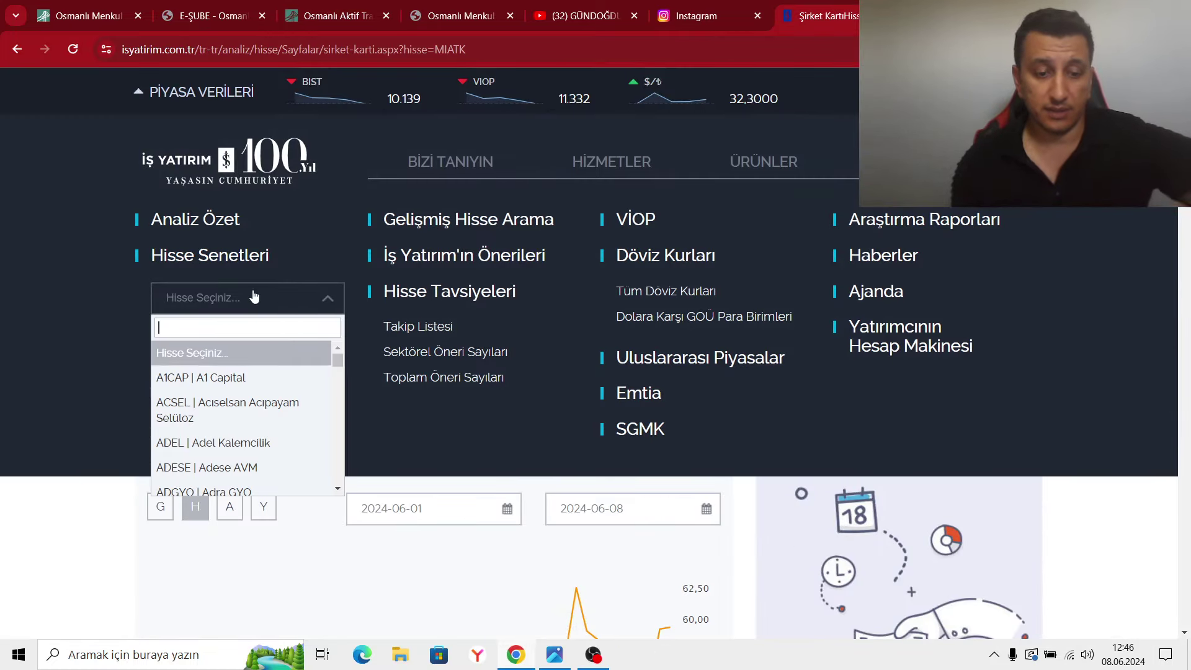
pyautogui.write('ceo')
pyautogui.click(254, 351)
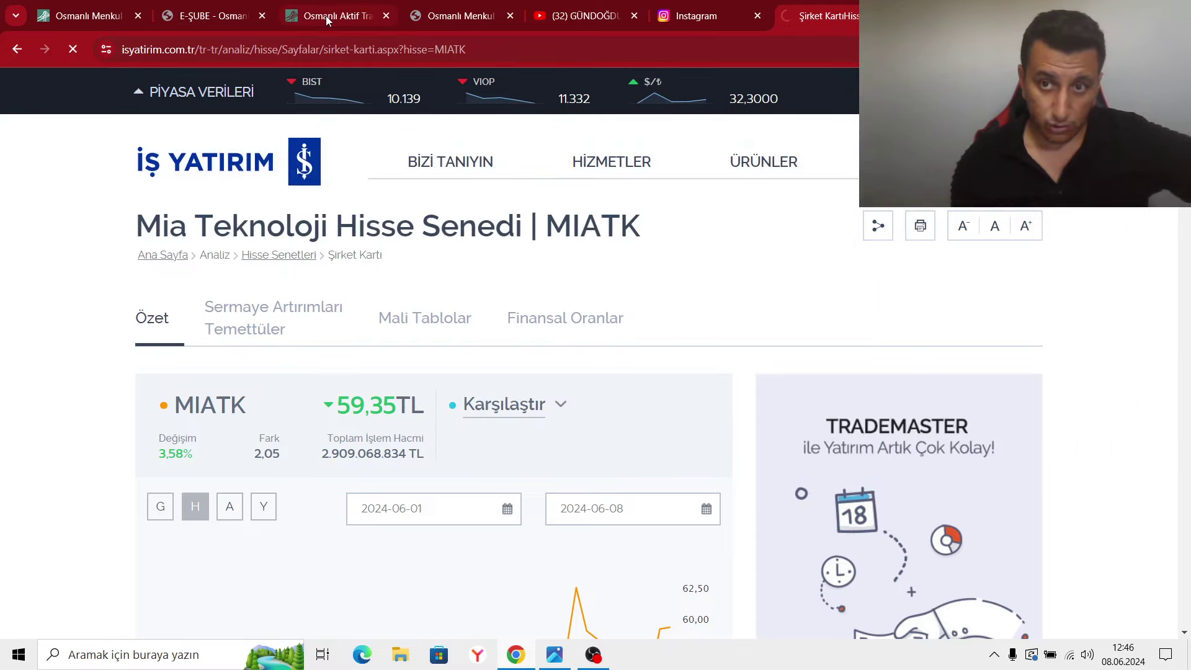
# Examine CEOEM's daily price chart with the MACD, volume, Stochastic and RSI panes, and maximise the price pane again.
pyautogui.click(326, 18)
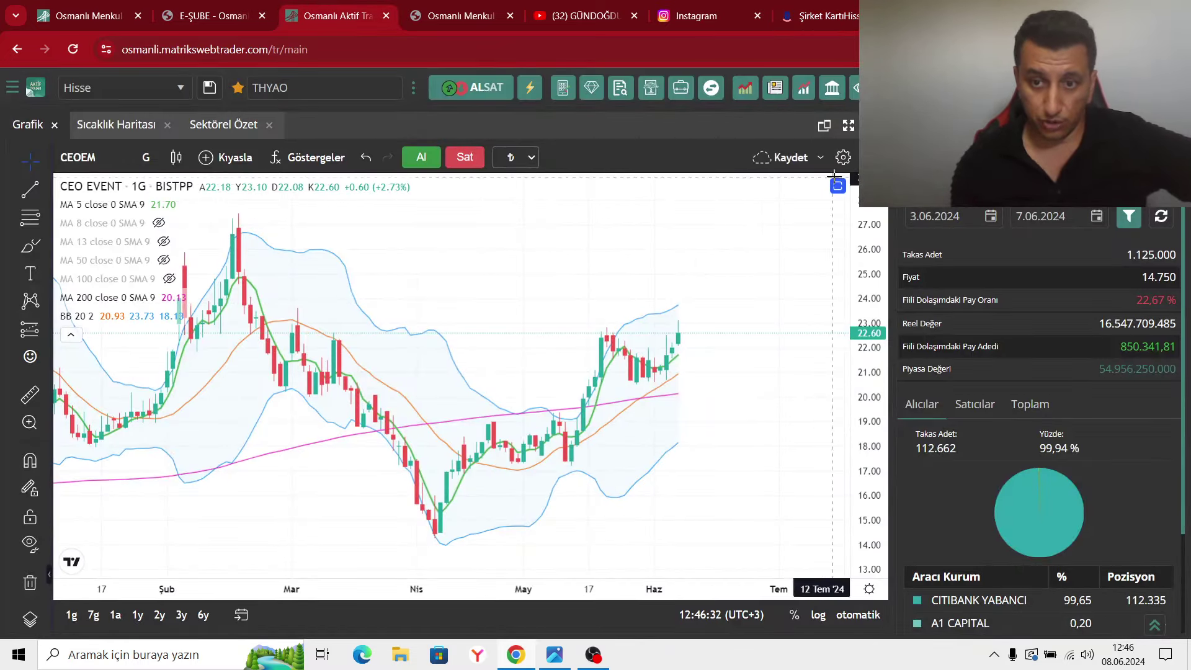
pyautogui.click(838, 186)
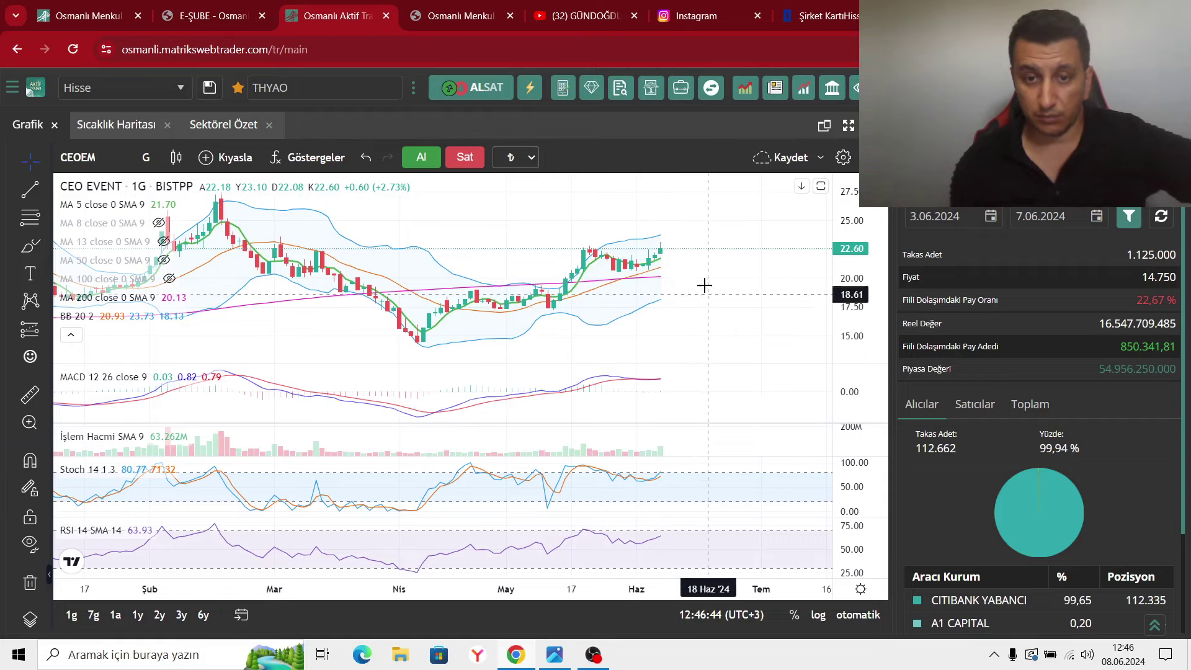
pyautogui.scroll(-3, 760, 316)
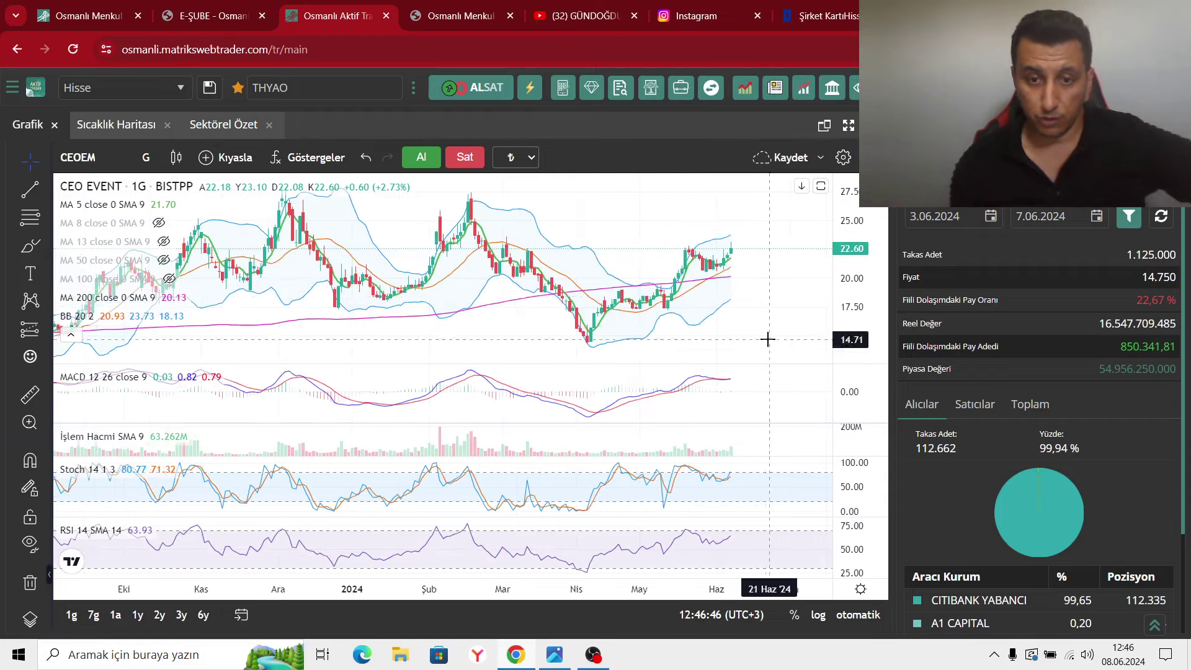
pyautogui.click(820, 187)
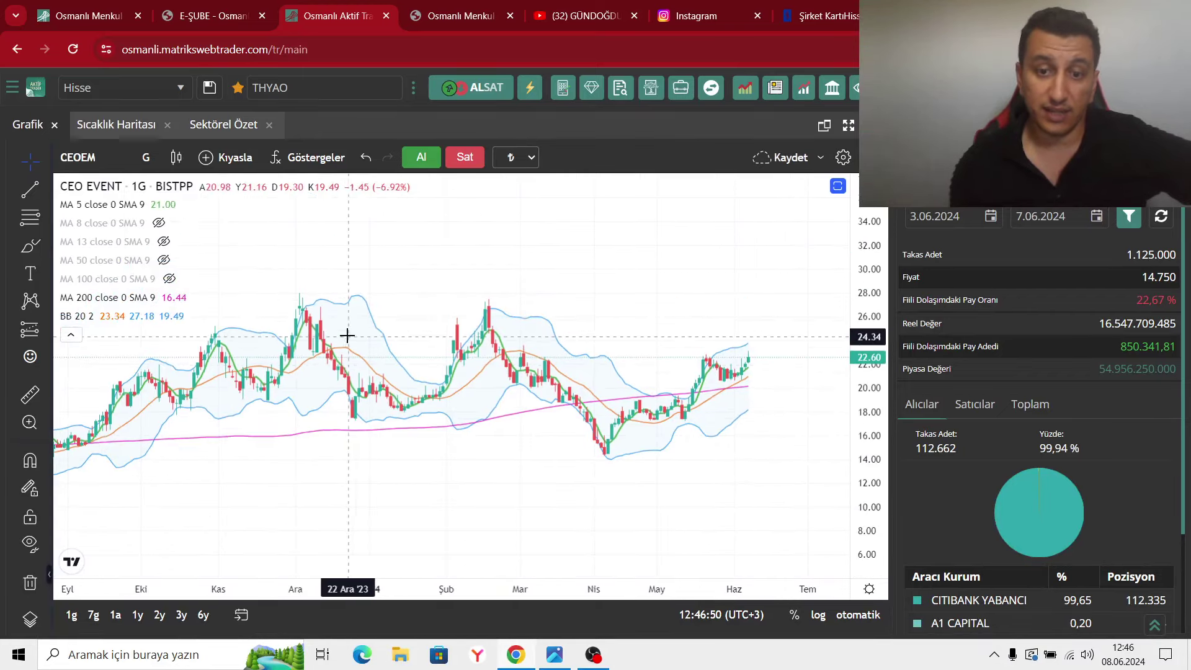
# Draw a falling trend line on CEOEM's daily chart from the 19 February 2024 peak at 27.48 to about 20.95 on 19 June 2024.
pyautogui.click(30, 189)
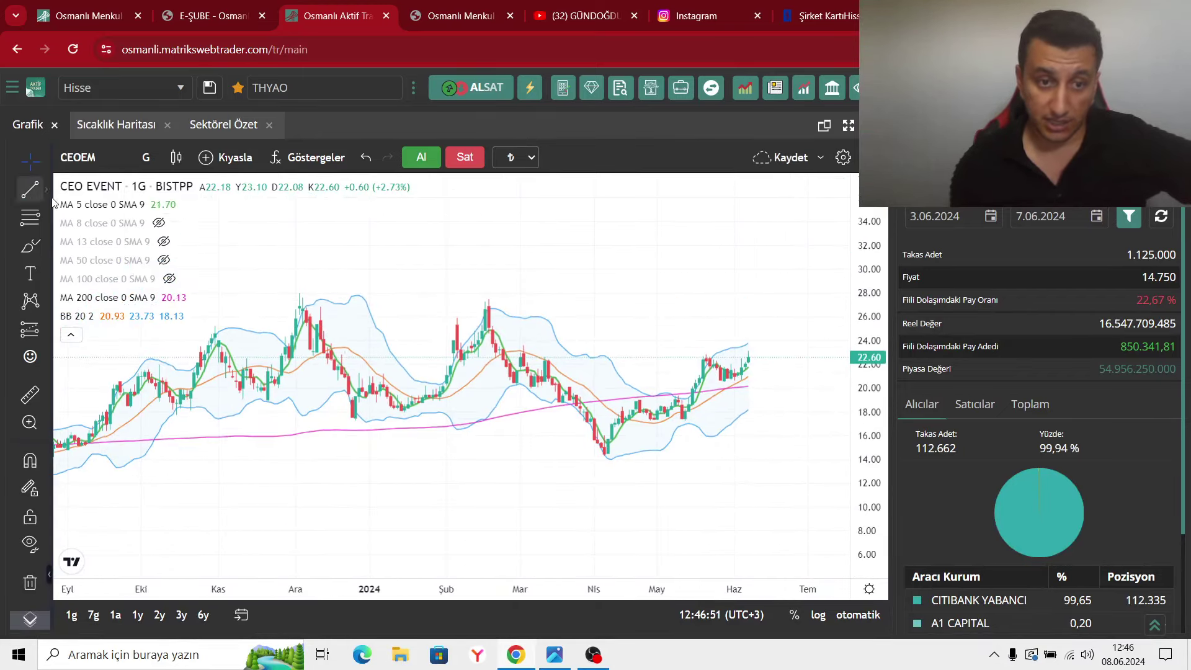
pyautogui.click(488, 299)
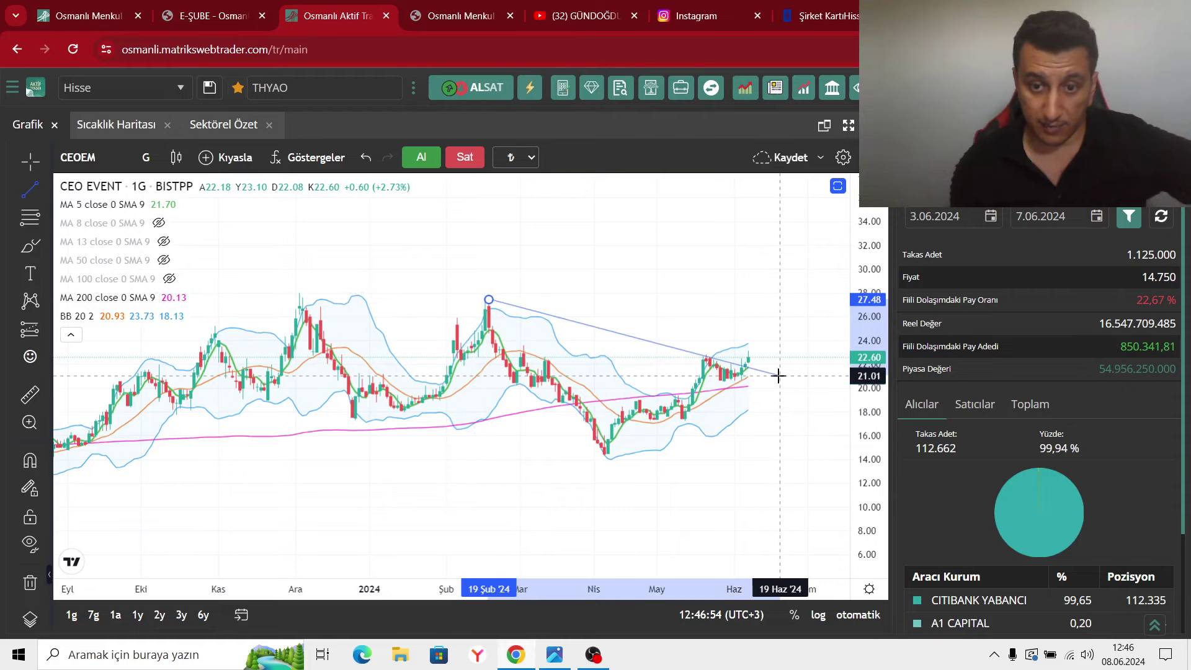
pyautogui.click(780, 376)
pyautogui.scroll(2, 768, 375)
pyautogui.scroll(2, 769, 375)
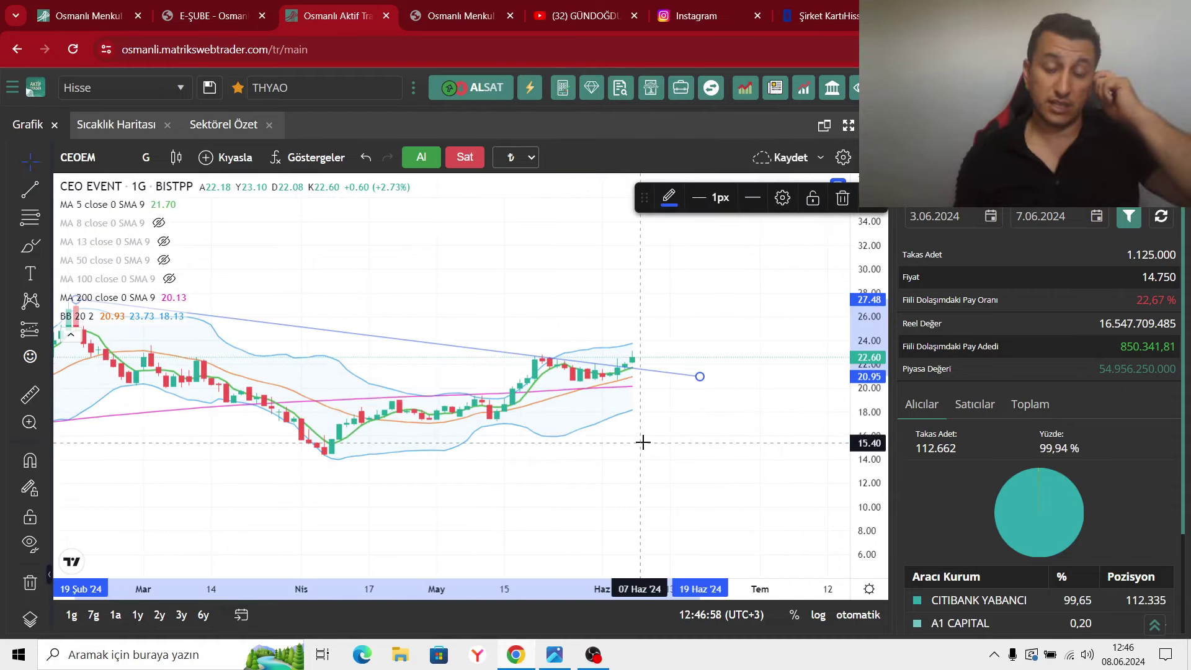
# Review CEOEM's current ratios, returns, company profile and financial table on its İş Yatırım company card, and return to the price chart.
pyautogui.click(807, 14)
pyautogui.scroll(-5, 523, 350)
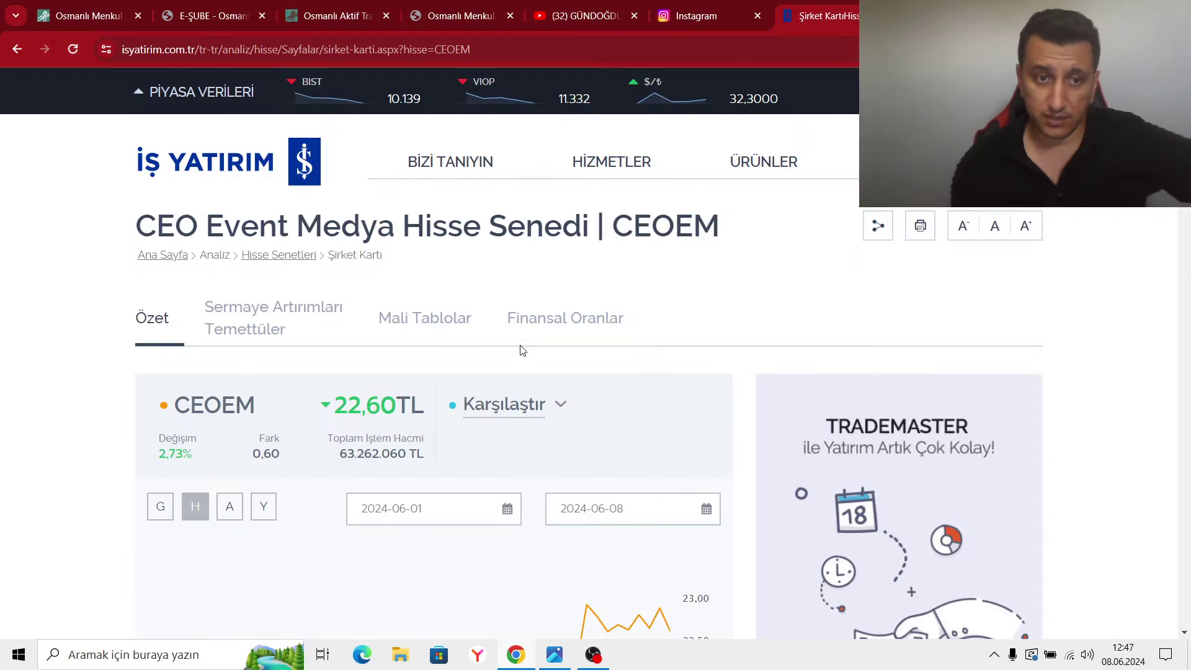
pyautogui.scroll(-7, 523, 351)
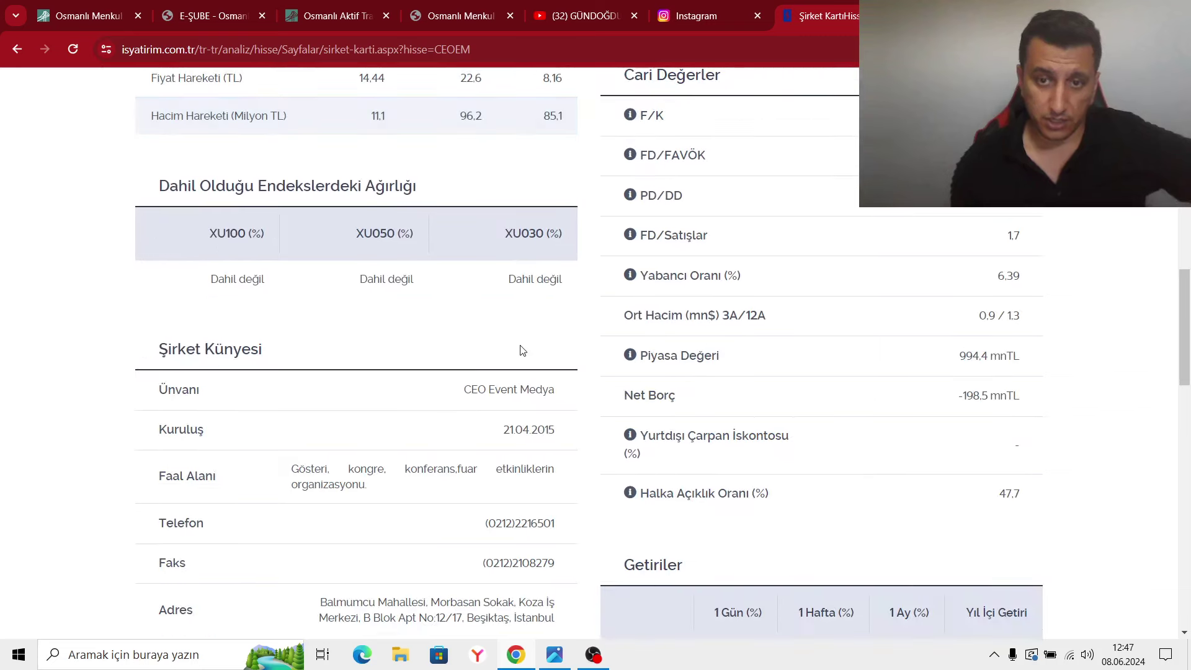
pyautogui.scroll(2, 523, 351)
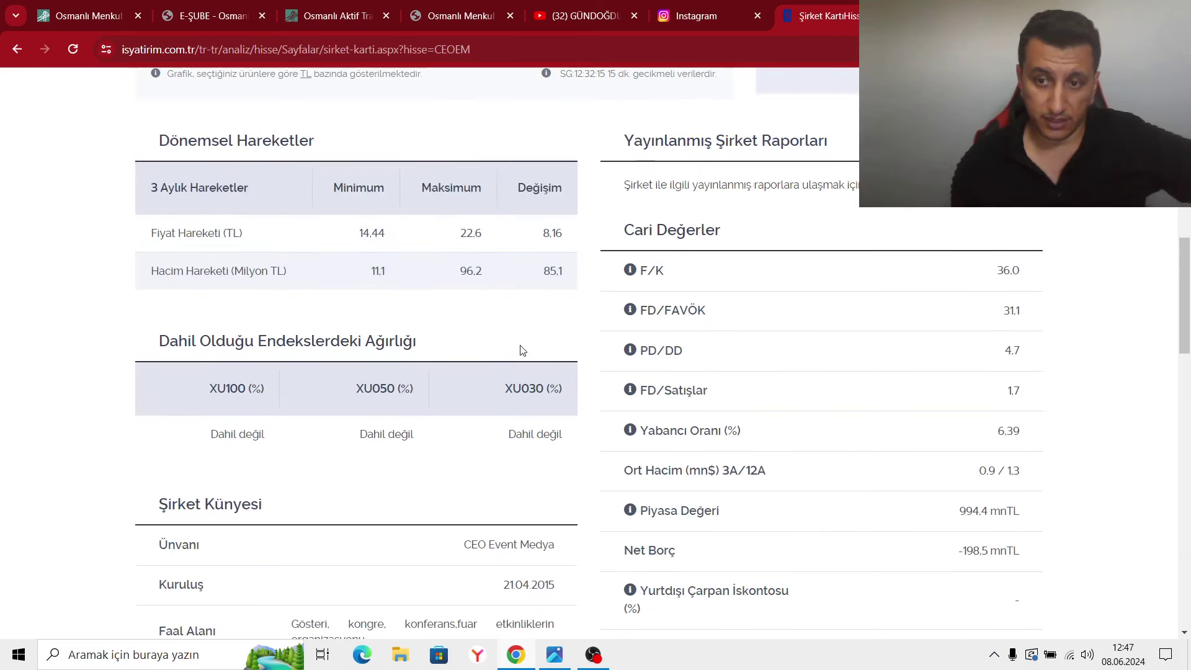
pyautogui.scroll(-10, 523, 351)
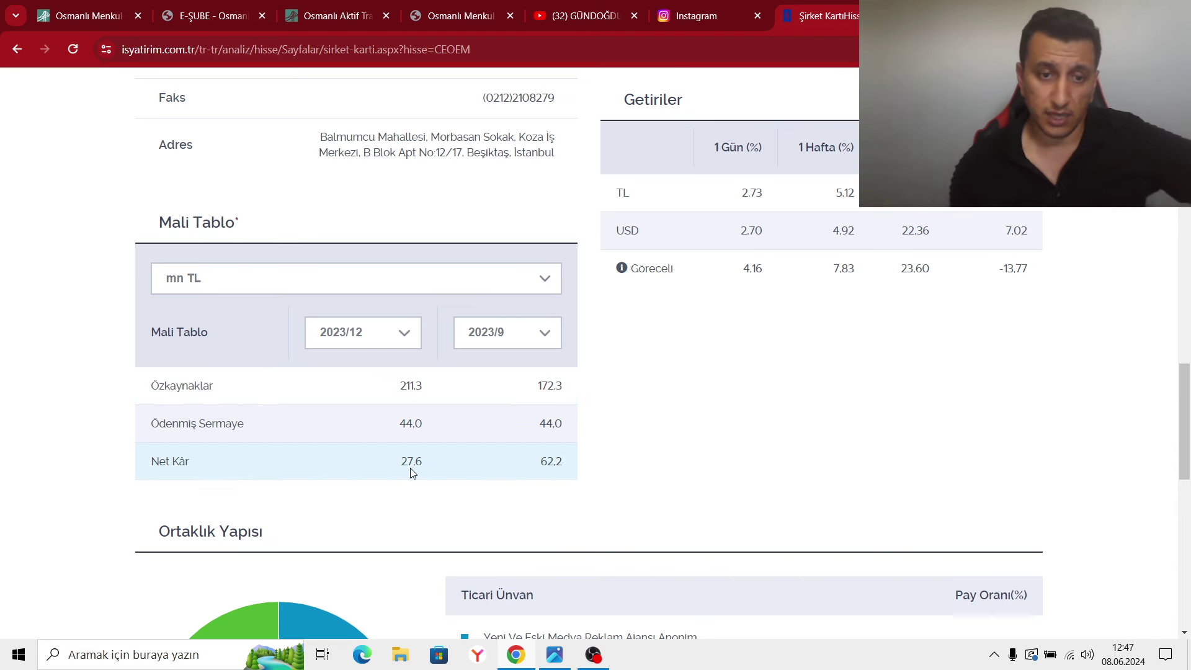
pyautogui.scroll(2, 412, 456)
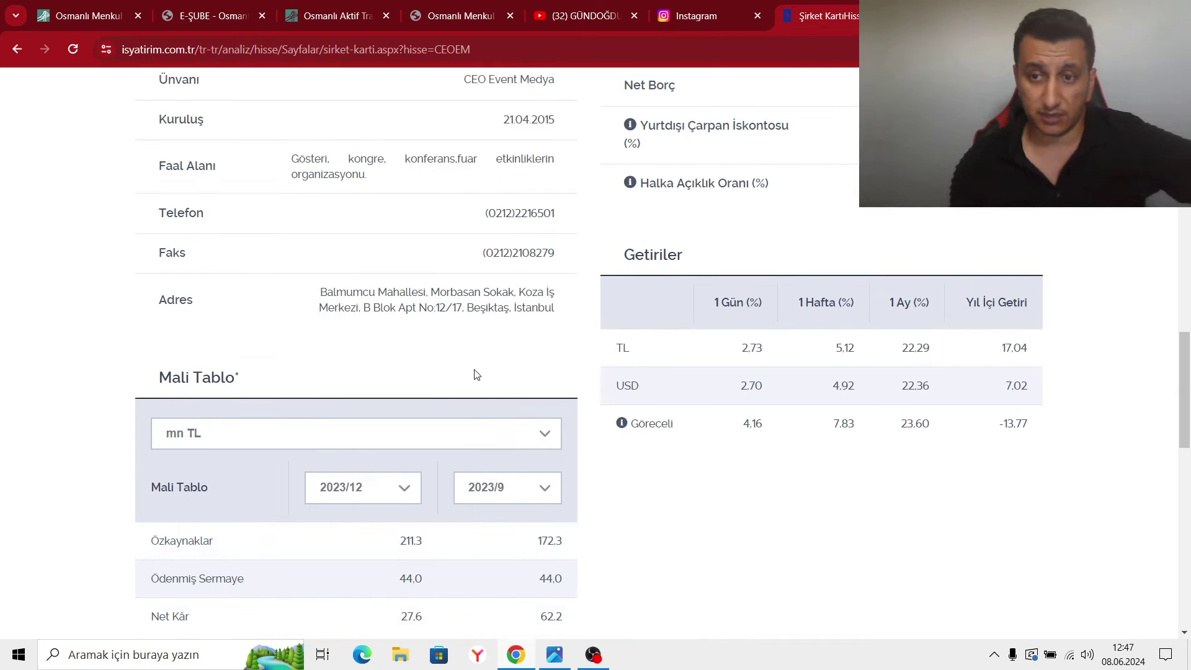
pyautogui.scroll(5, 478, 354)
pyautogui.scroll(-9, 478, 355)
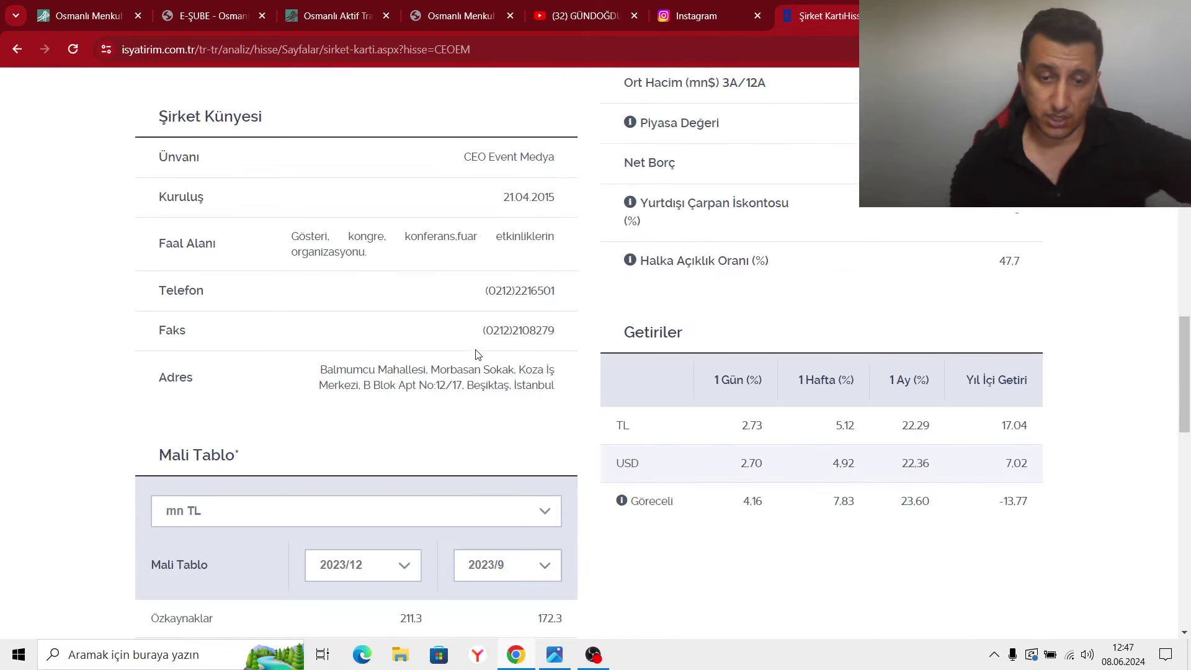
pyautogui.click(326, 15)
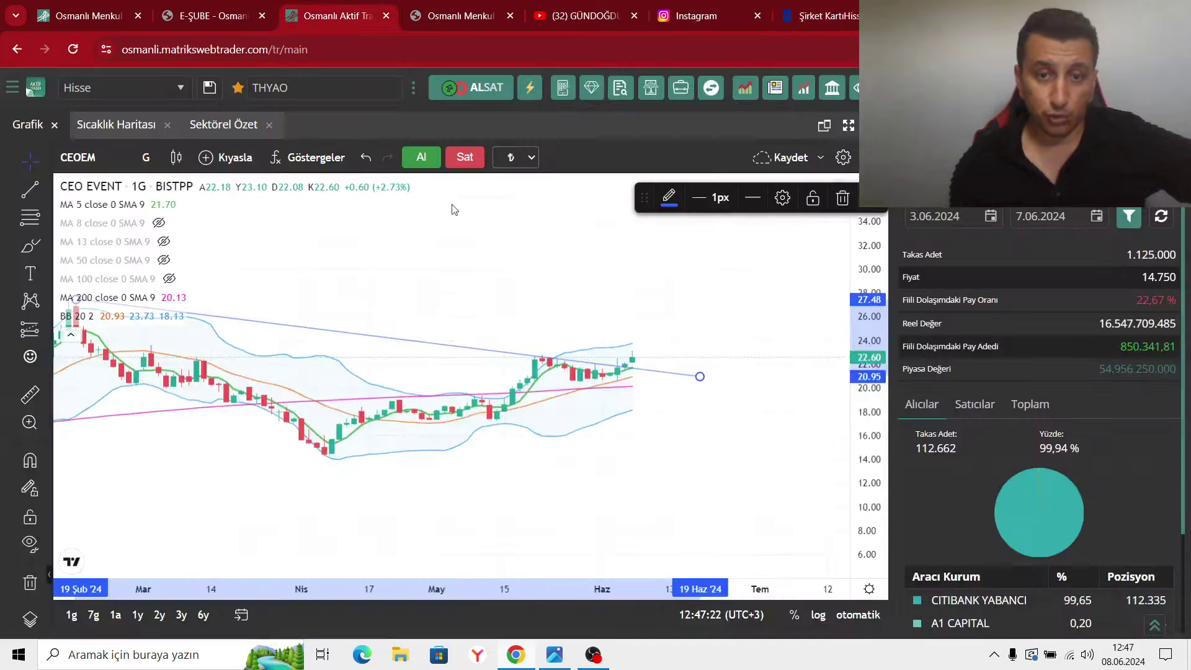
# Check the recording in OBS, and switch back to the CEOEM price chart in Chrome.
pyautogui.click(593, 655)
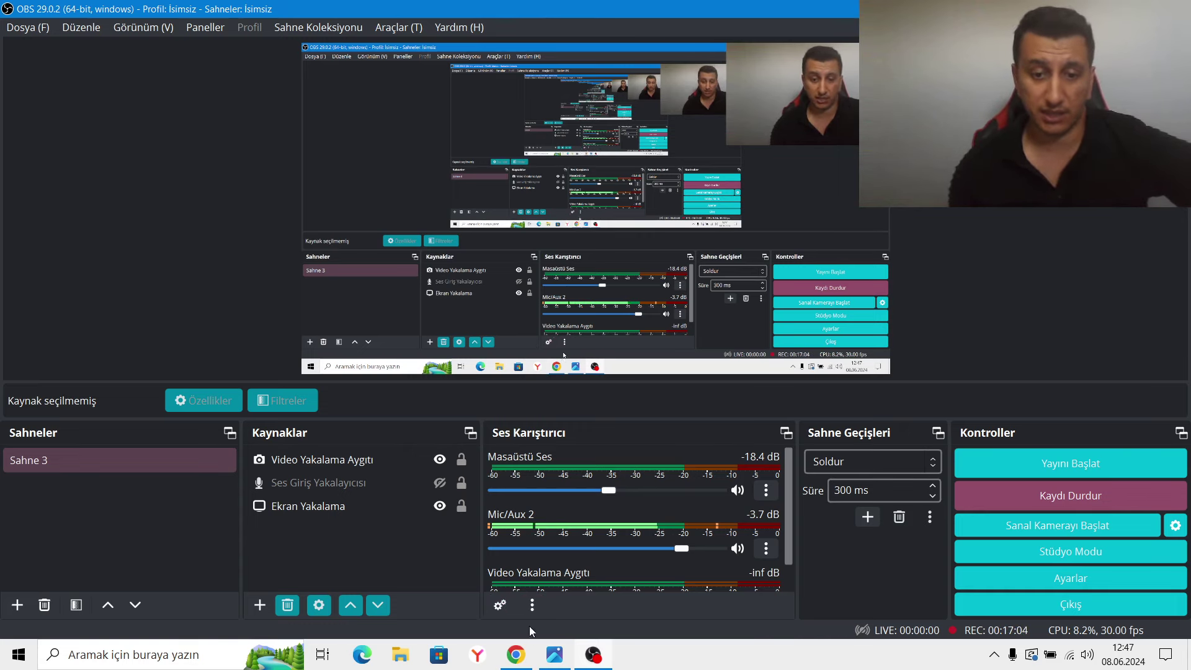
pyautogui.moveTo(528, 660)
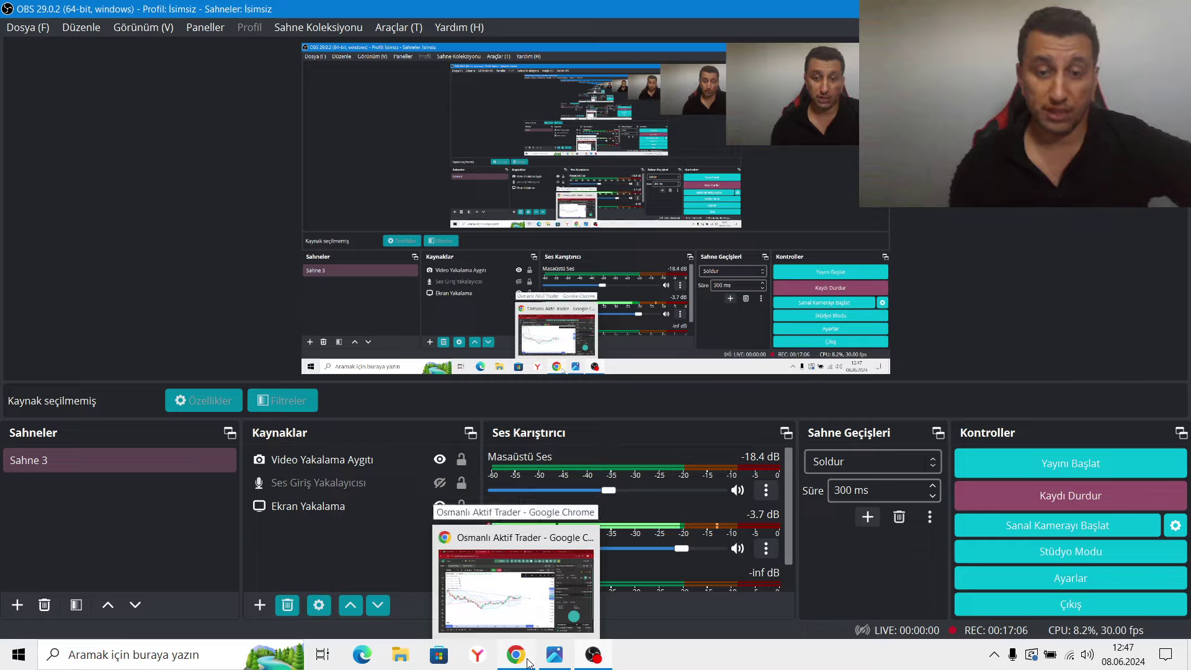
pyautogui.click(516, 622)
# Examine CEOEM's daily candles against the falling trend line, Bollinger bands and moving averages over both the recent and longer period.
pyautogui.scroll(-3, 639, 492)
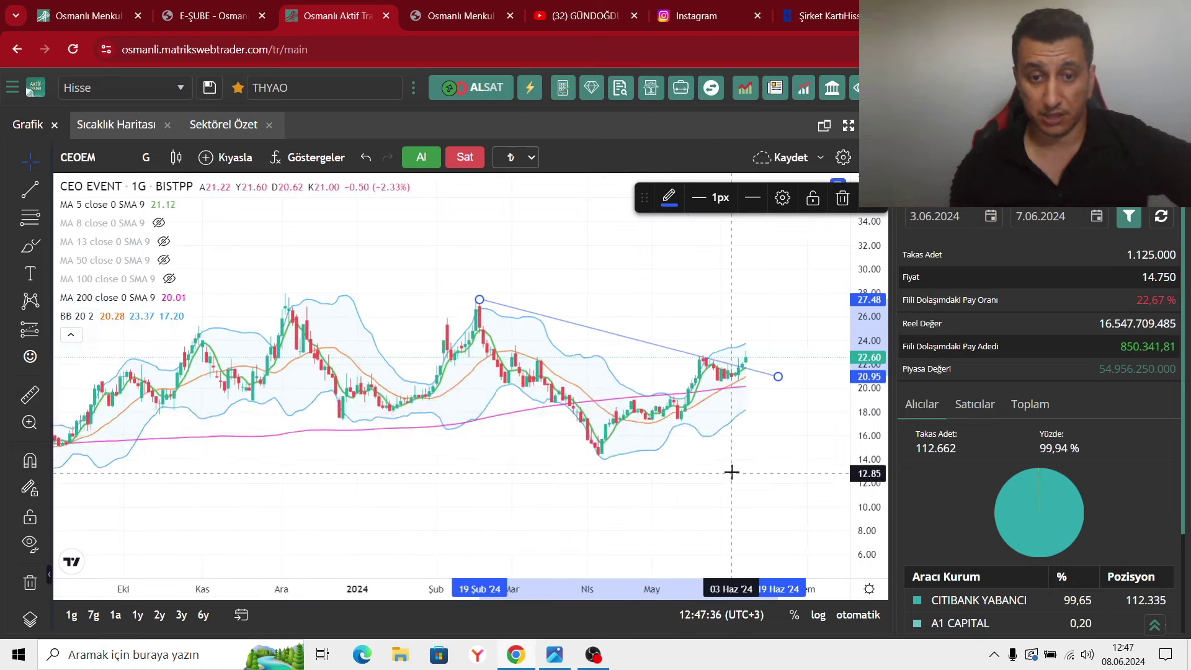
pyautogui.scroll(5, 745, 373)
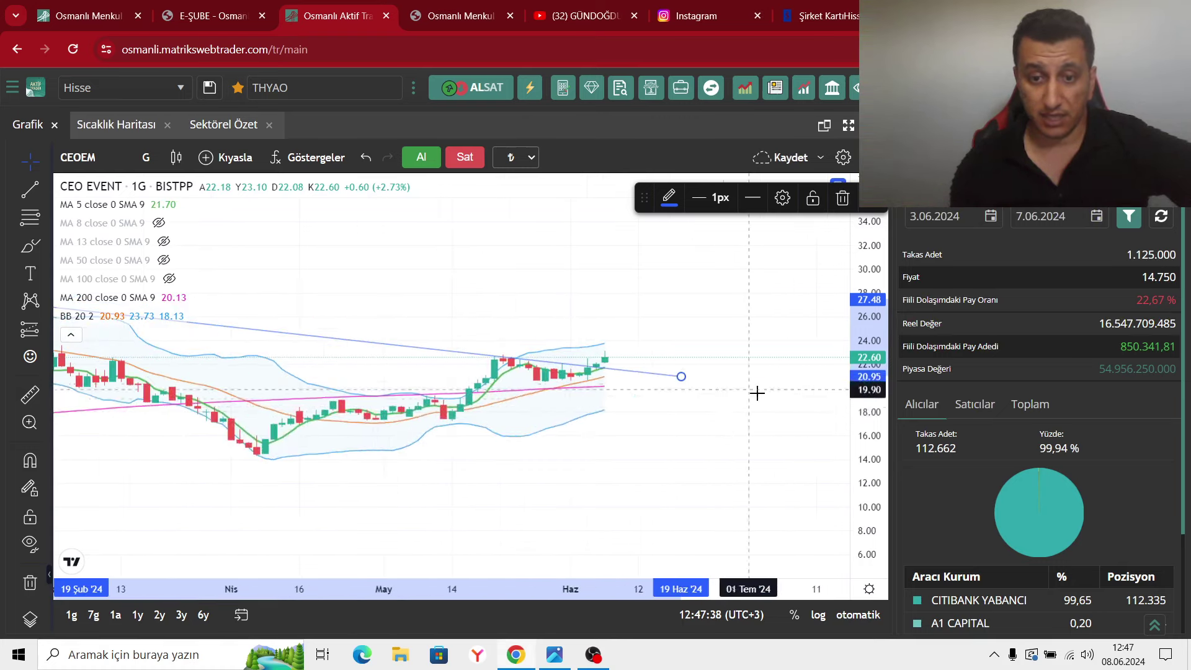
pyautogui.moveTo(860, 478); pyautogui.dragTo(687, 370)
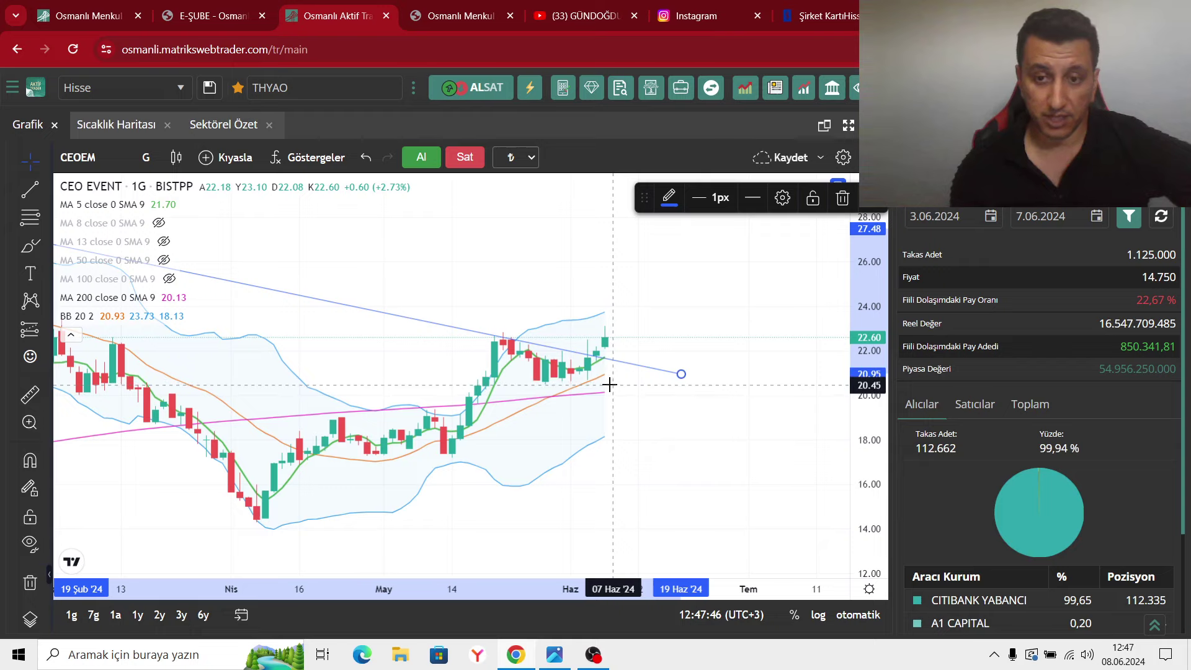
pyautogui.scroll(-5, 671, 479)
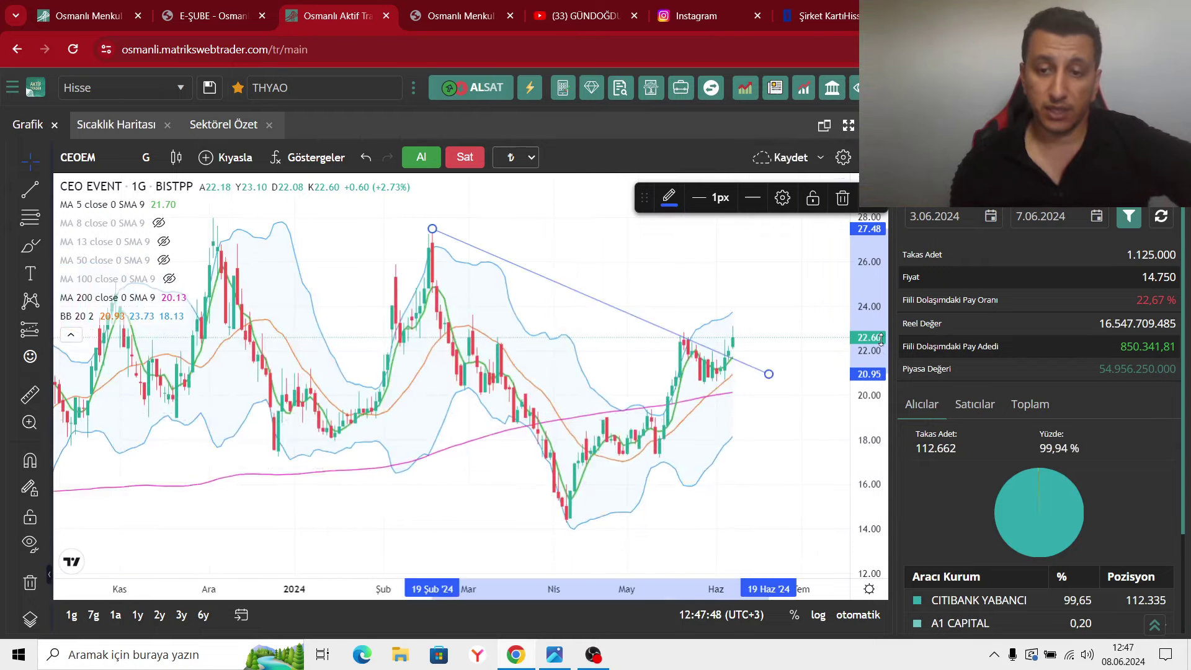
pyautogui.moveTo(881, 338); pyautogui.dragTo(880, 373)
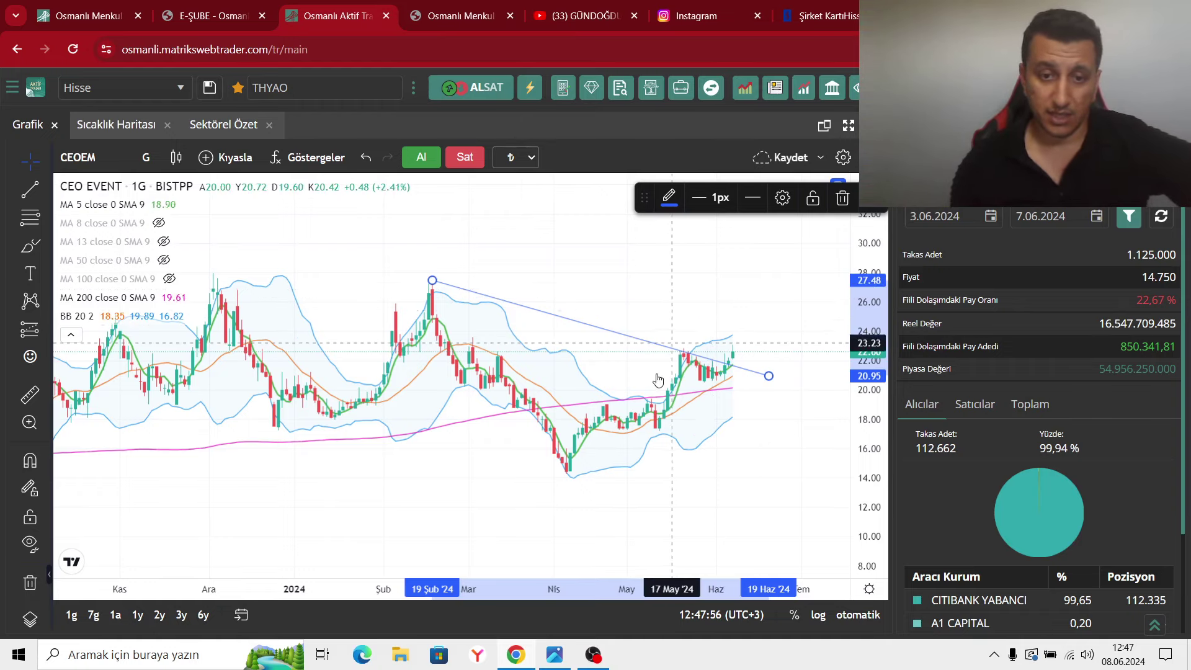
pyautogui.scroll(-3, 660, 378)
pyautogui.scroll(3, 633, 434)
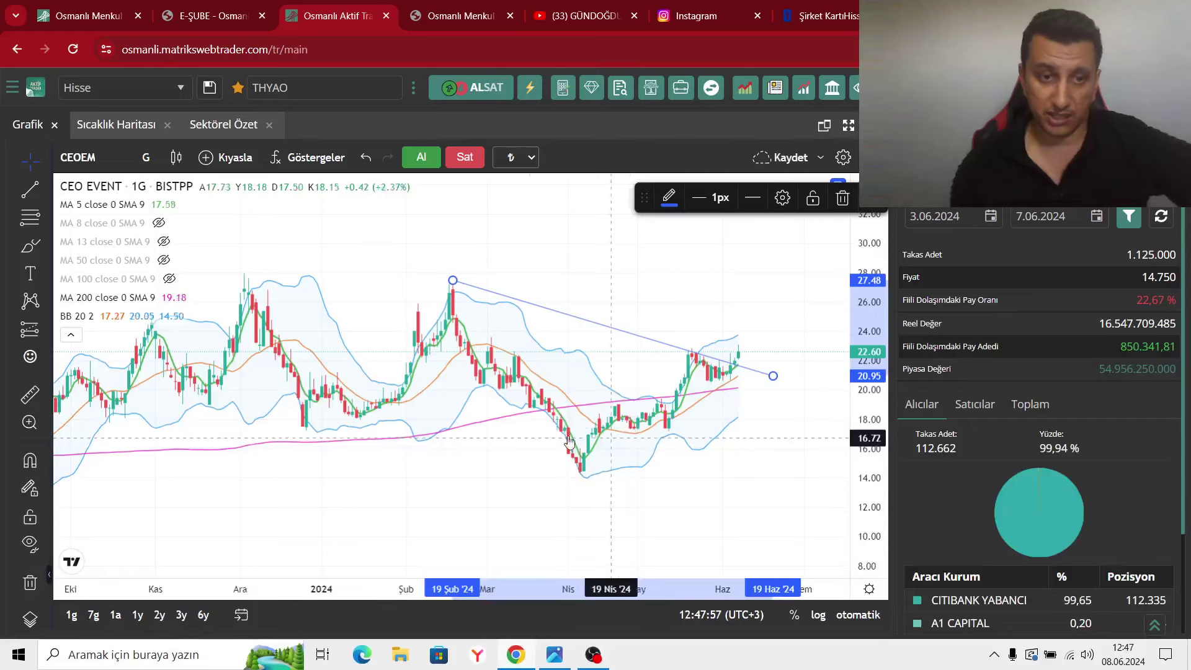
# Load LUKSK (Lüks Kadife) in the price chart and view its recent daily candles.
pyautogui.click(96, 158)
pyautogui.write('LUK')
pyautogui.click(262, 300)
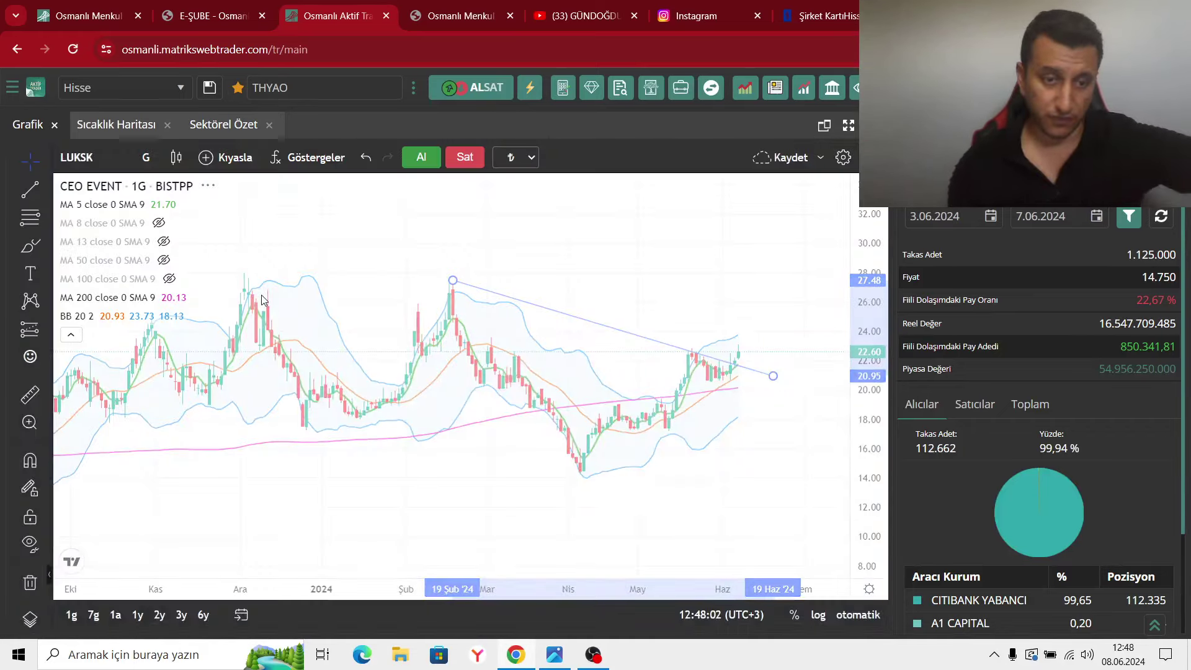
pyautogui.scroll(5, 519, 344)
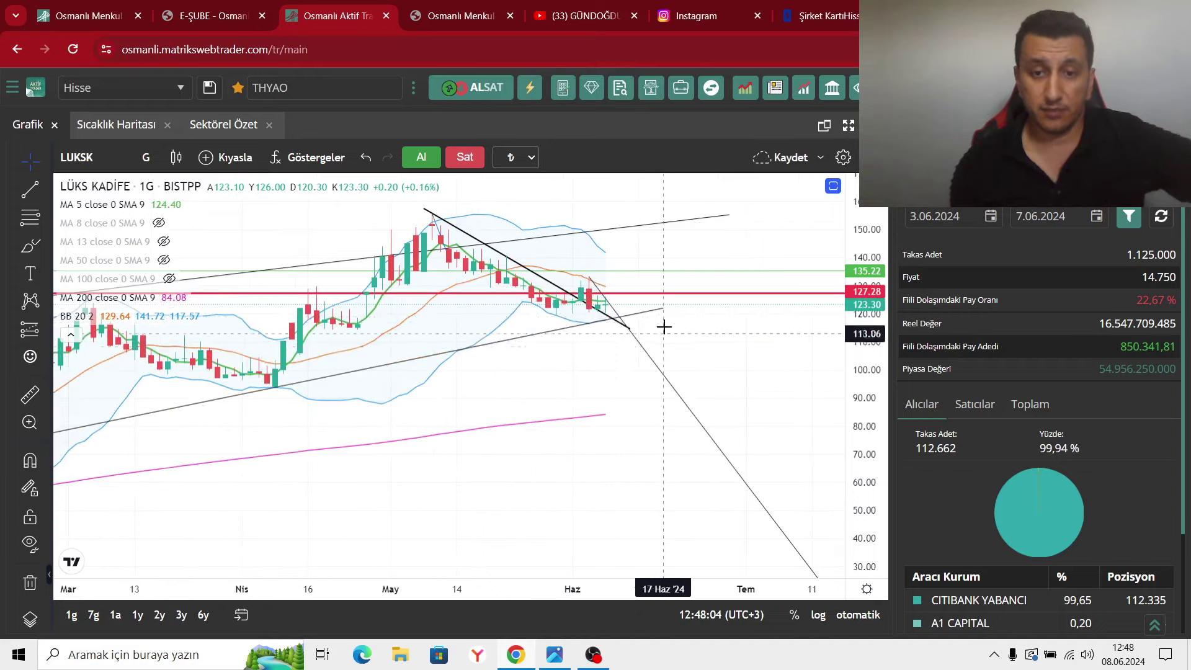
pyautogui.scroll(4, 606, 335)
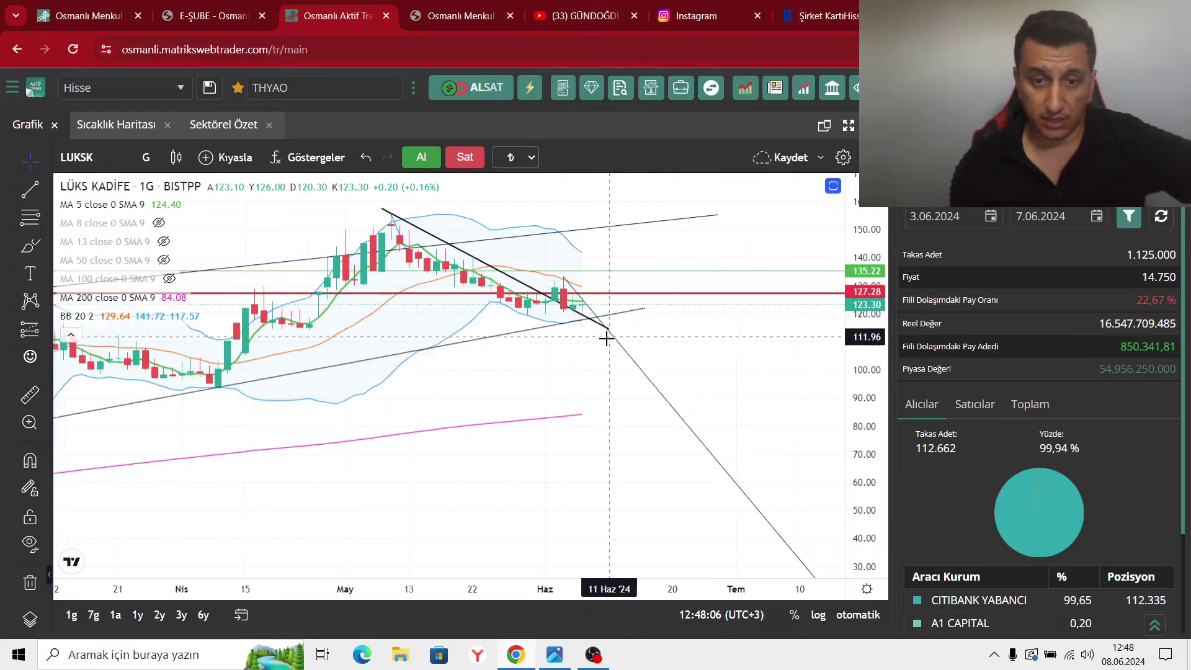
# Show LUKSK's total custody distribution by brokerage firm.
pyautogui.moveTo(509, 386); pyautogui.dragTo(548, 421)
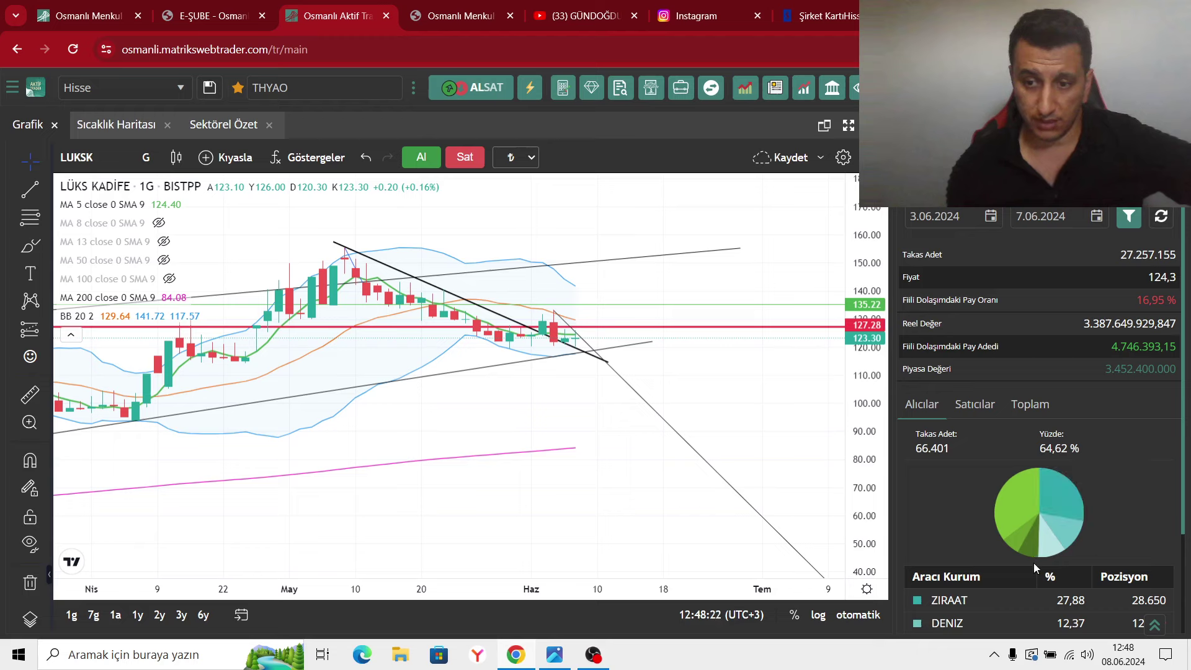
pyautogui.moveTo(1030, 551)
pyautogui.click(1030, 405)
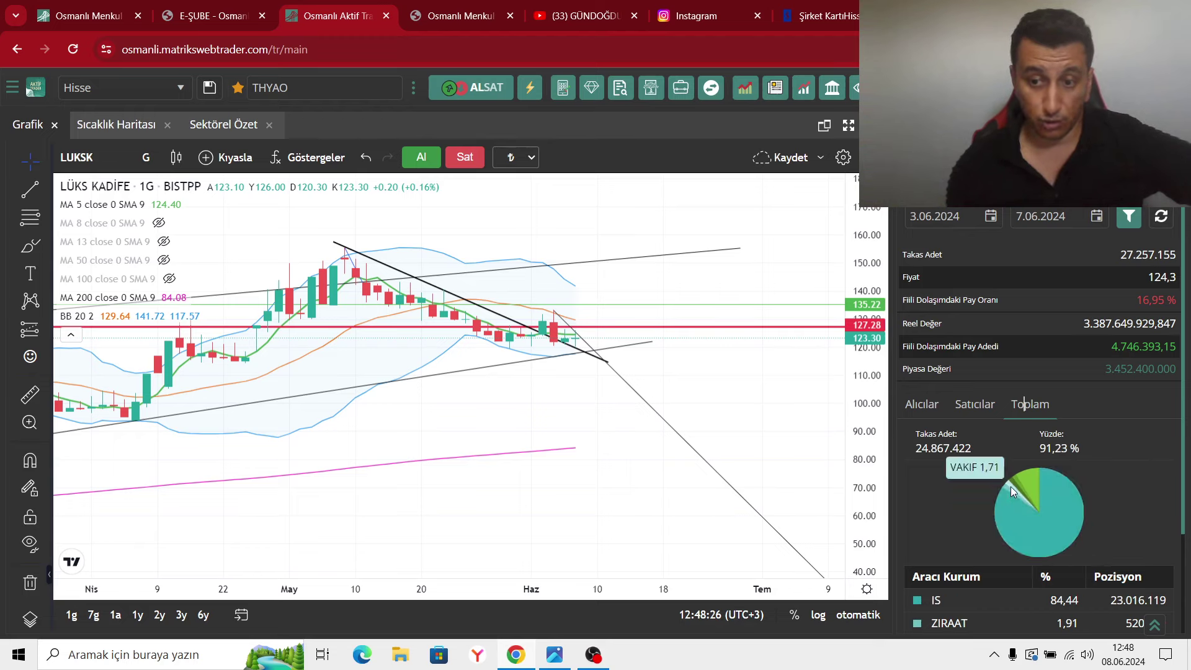
# Examine LUKSK's daily trend lines and horizontal levels with the MACD, volume, Stochastic and RSI panes, and maximise the price pane again.
pyautogui.scroll(-3, 649, 365)
pyautogui.scroll(-3, 720, 372)
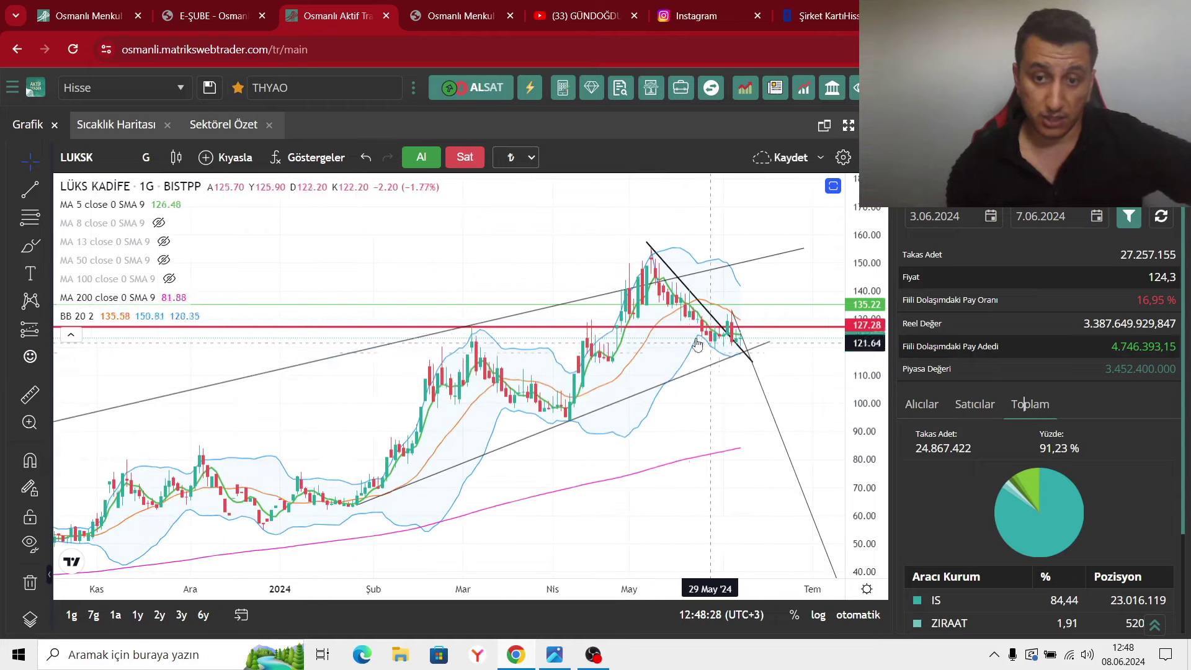
pyautogui.scroll(3, 708, 412)
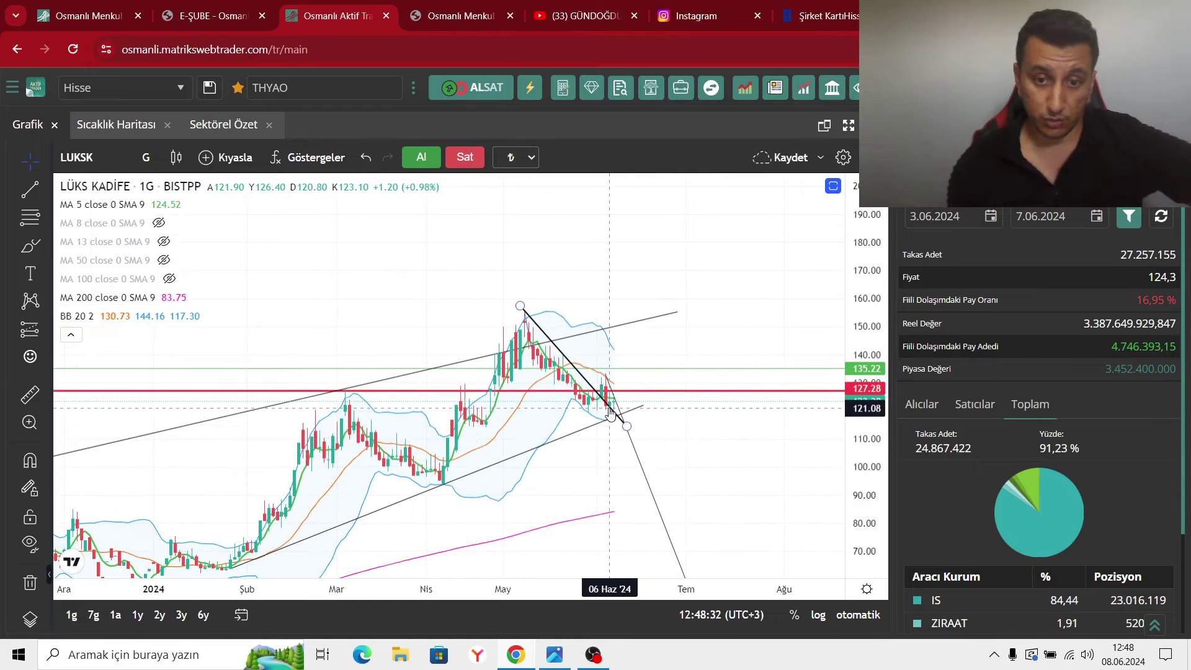
pyautogui.scroll(3, 609, 412)
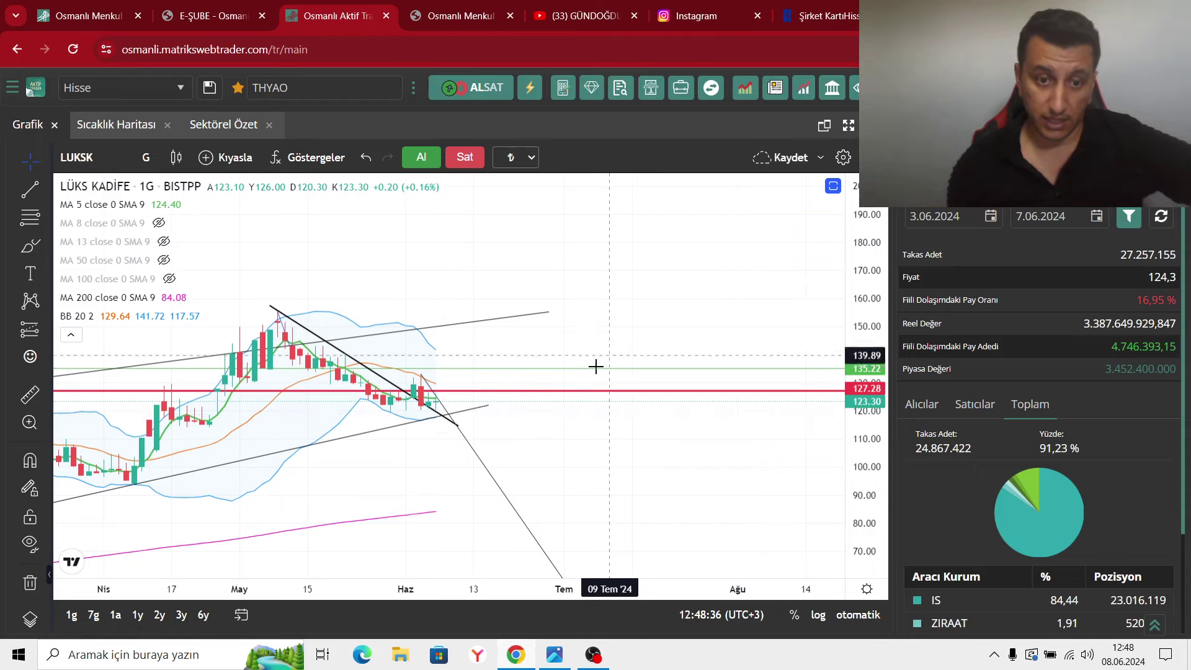
pyautogui.scroll(-3, 596, 364)
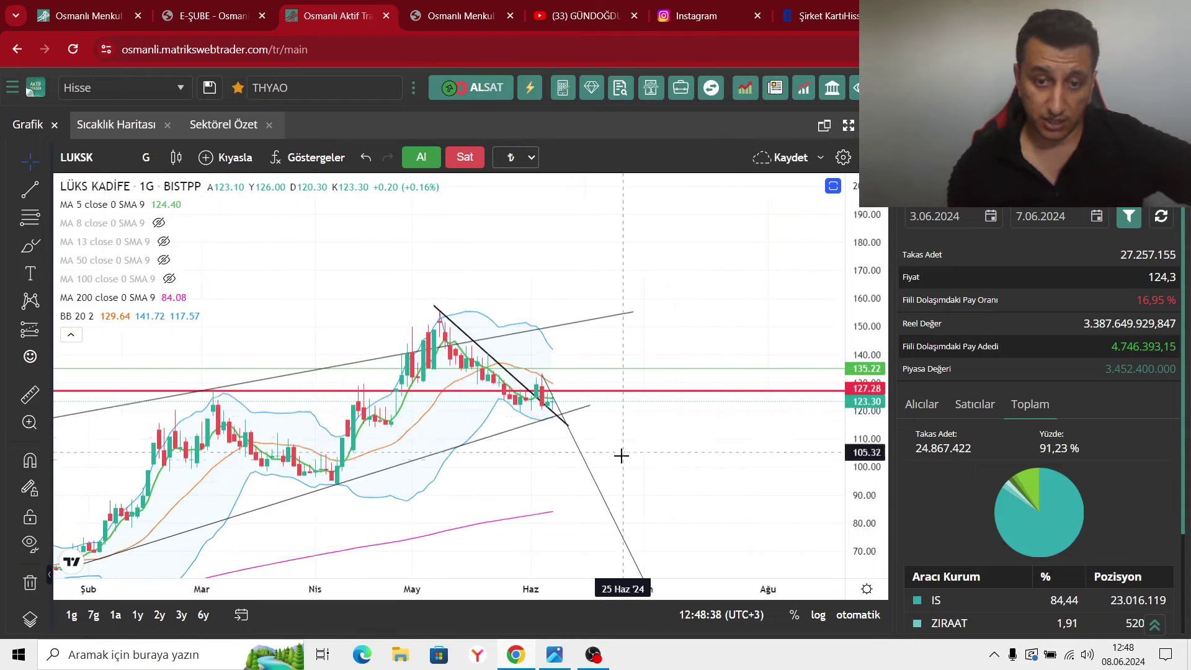
pyautogui.moveTo(619, 455); pyautogui.dragTo(792, 327)
pyautogui.scroll(3, 598, 343)
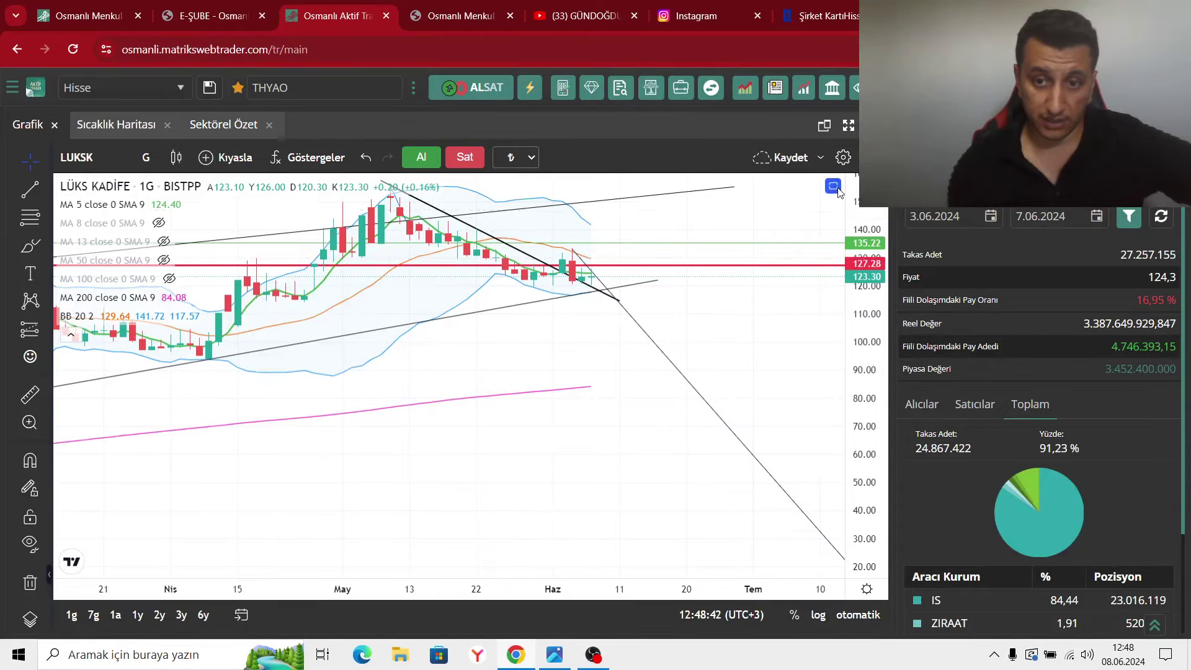
pyautogui.scroll(-2, 606, 455)
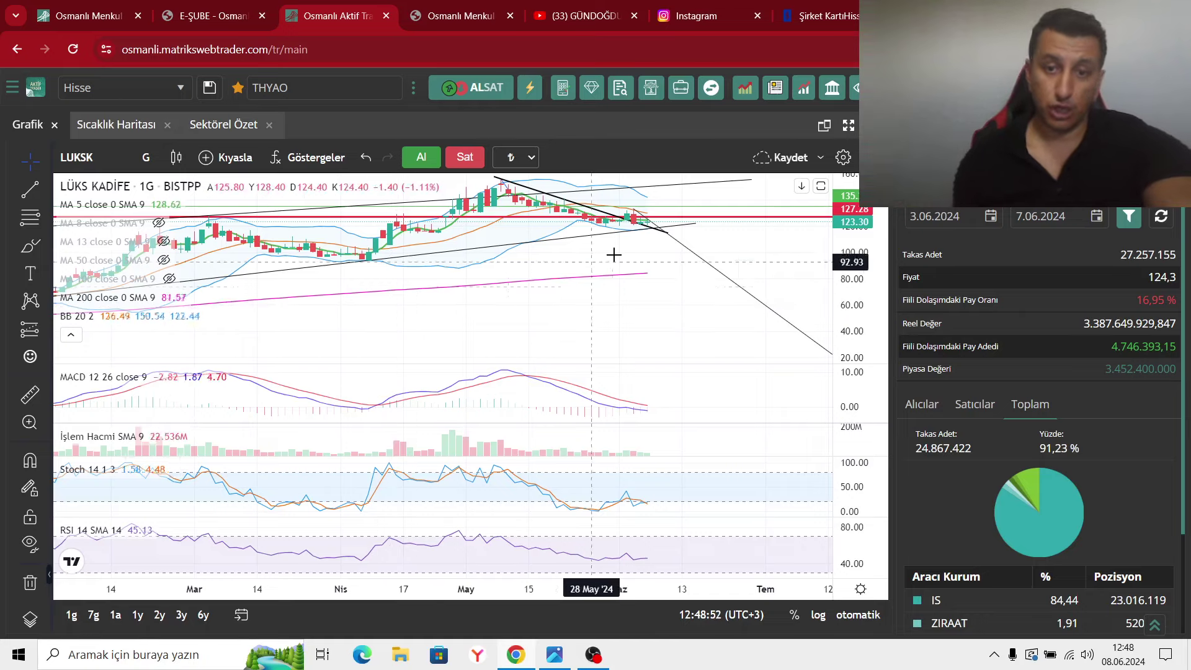
pyautogui.click(820, 185)
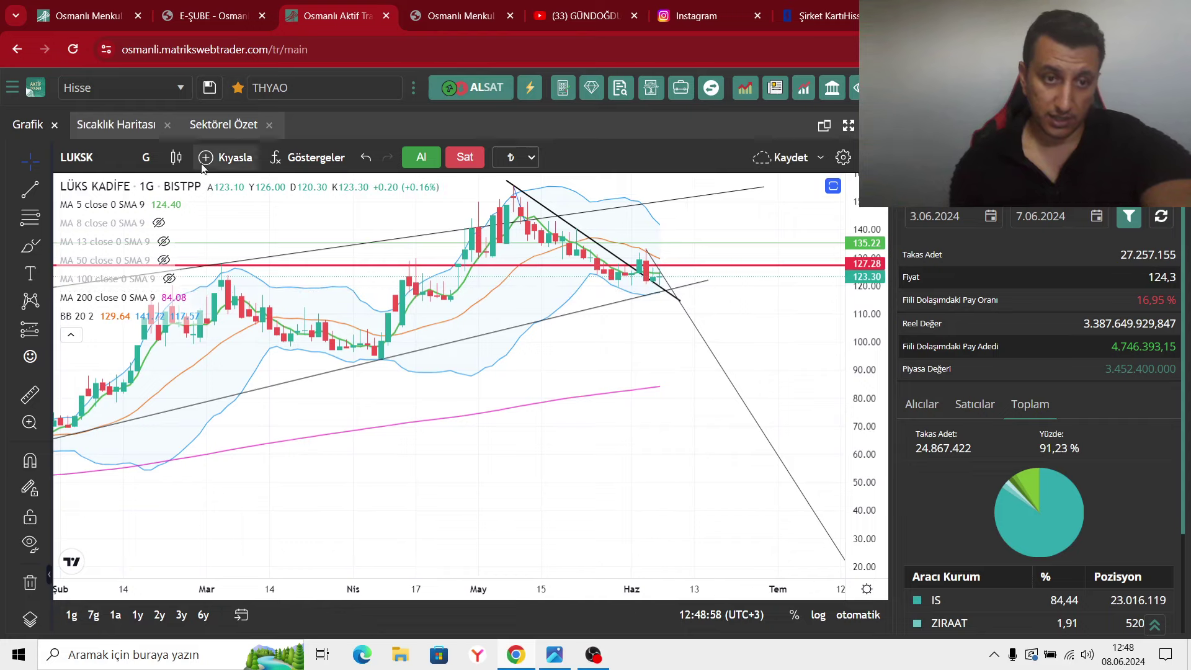
# Switch the LUKSK chart to the 1-hour interval.
pyautogui.click(155, 155)
pyautogui.click(193, 366)
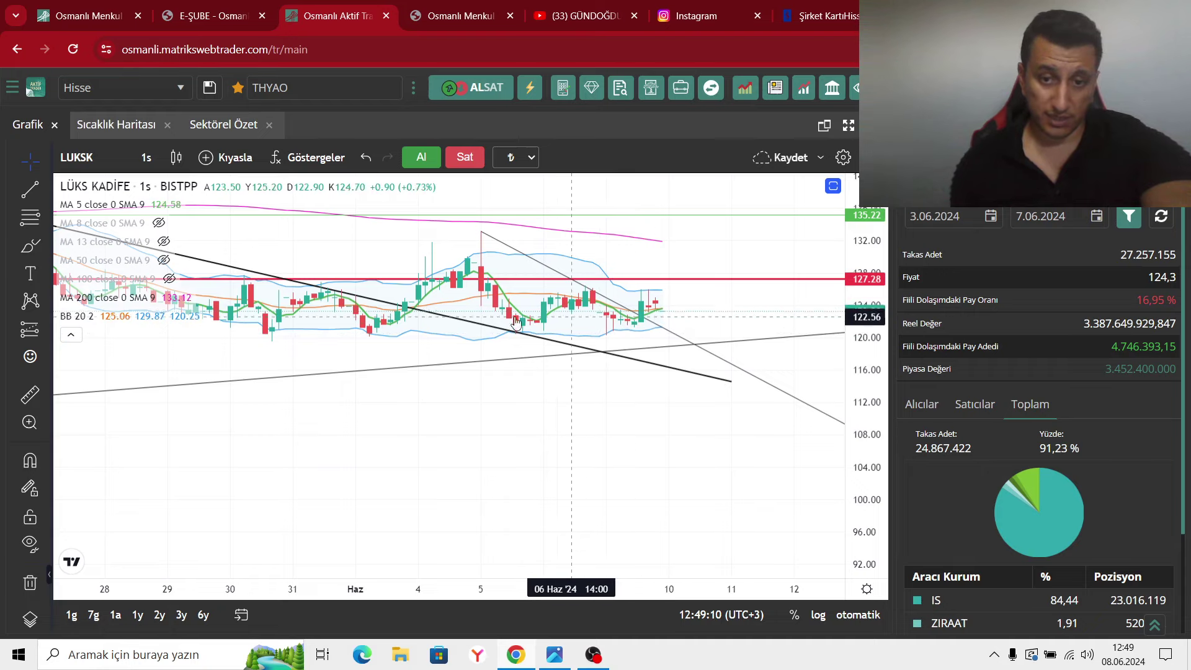
# Load ARASE (Doğu Aras Enerji) in the price chart and set its interval to 1 day.
pyautogui.click(102, 155)
pyautogui.write('ARASE')
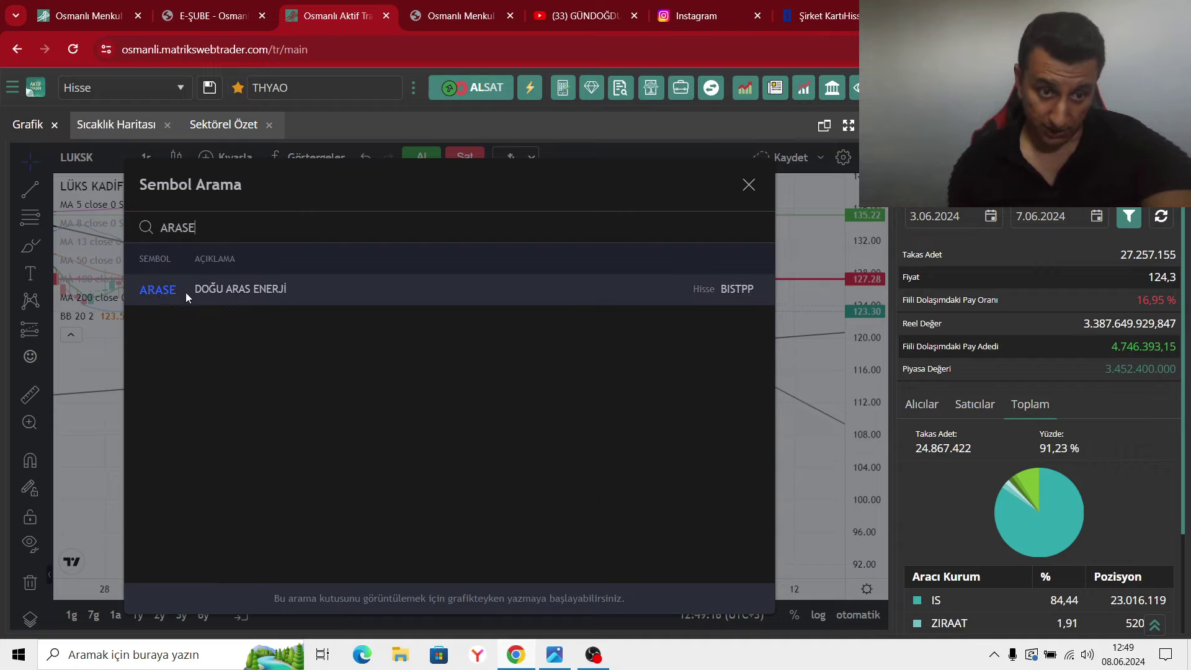
pyautogui.click(184, 292)
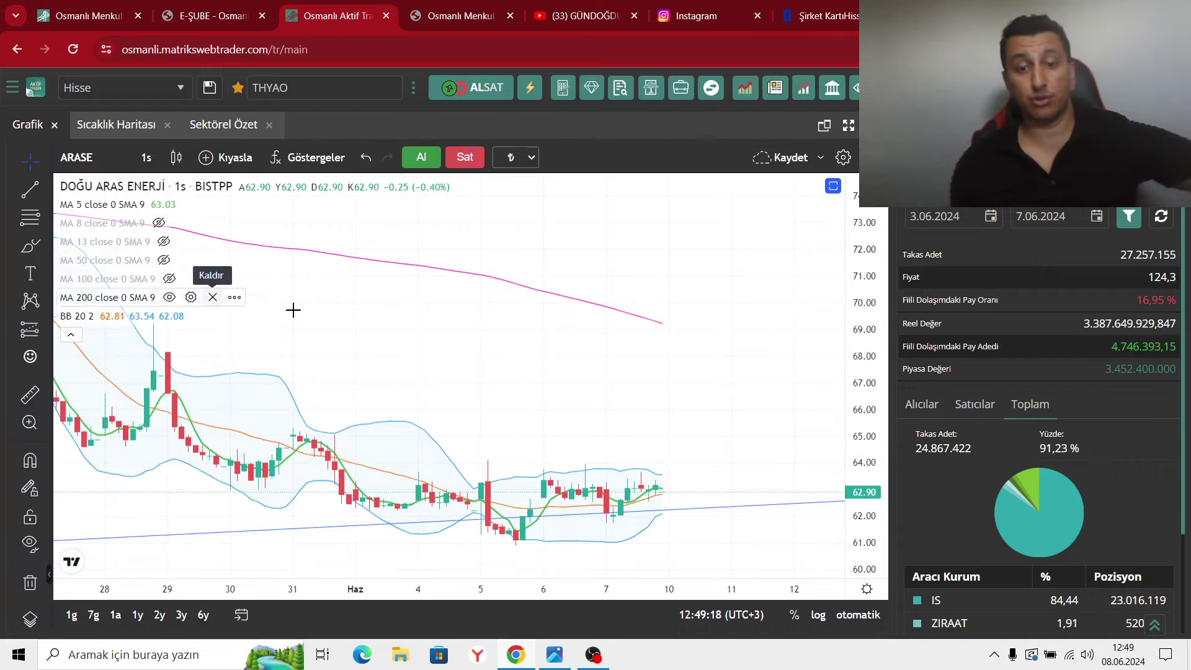
pyautogui.scroll(-5, 659, 345)
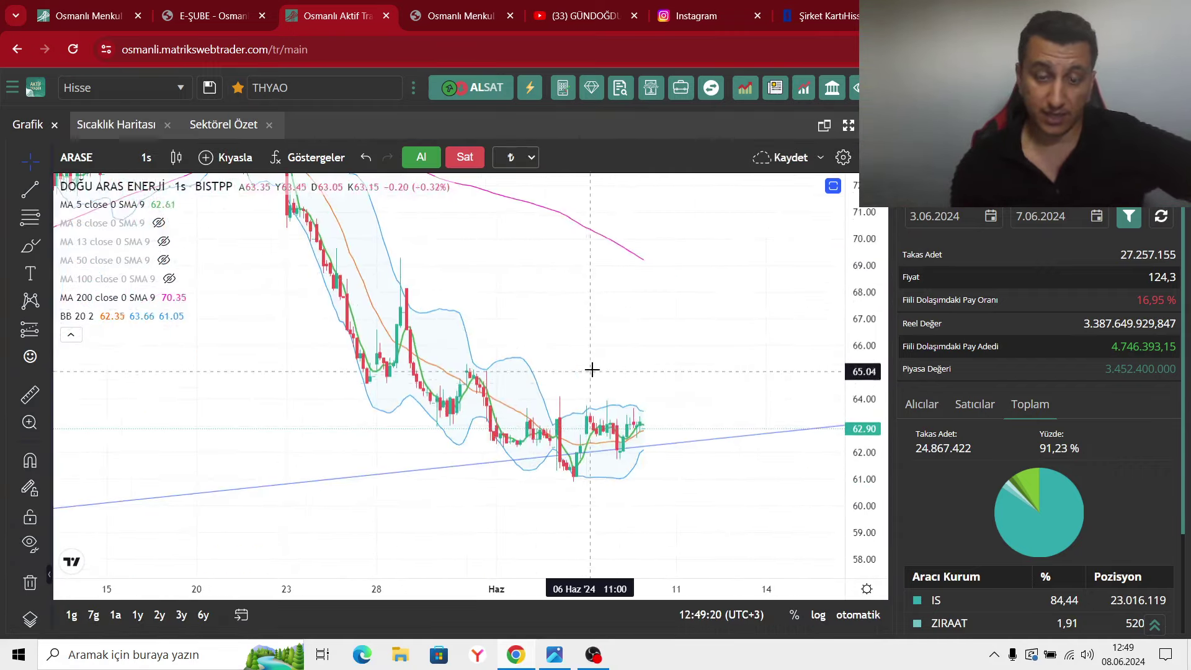
pyautogui.click(146, 157)
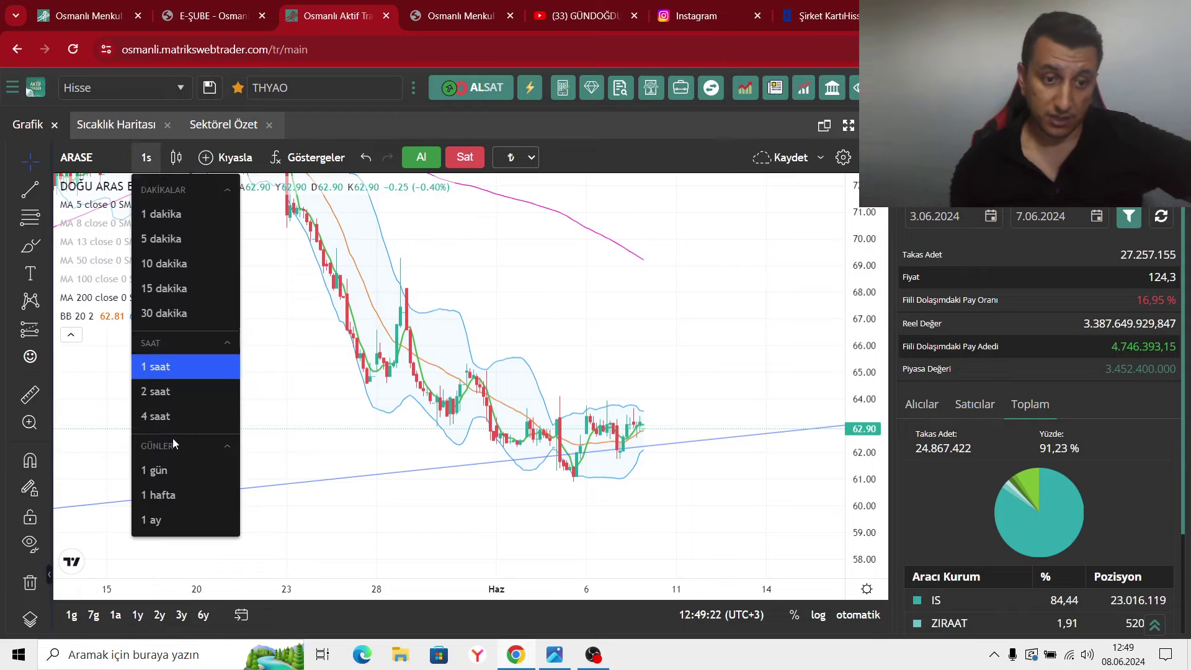
pyautogui.click(163, 470)
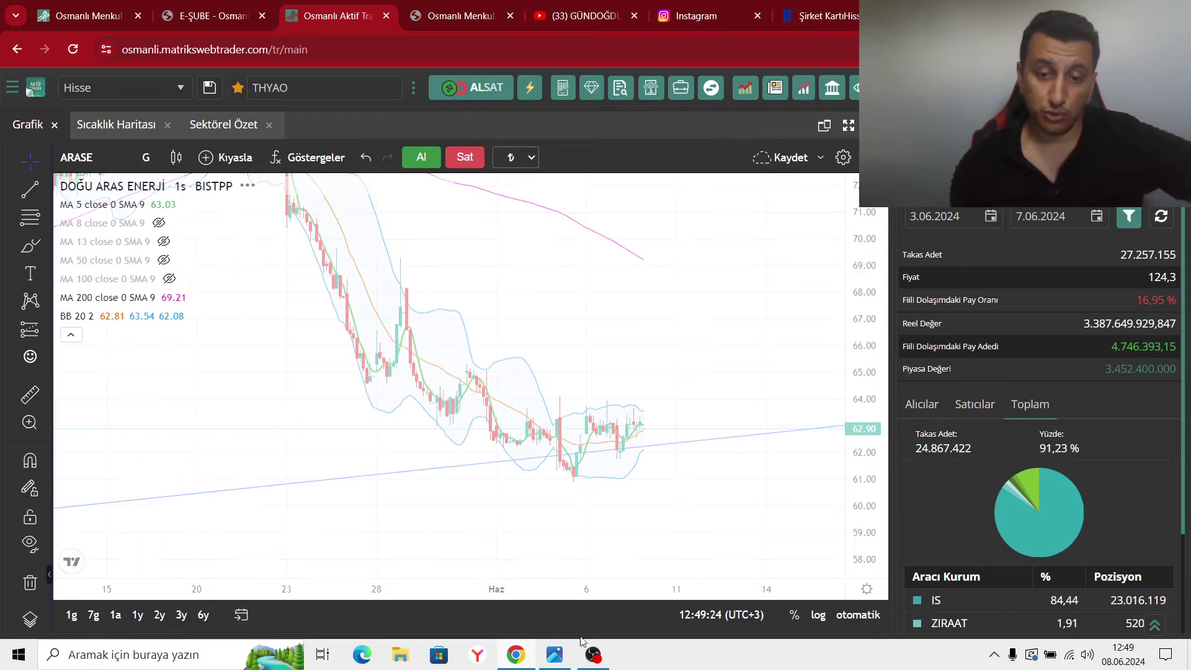
# Check the recording in OBS, and switch back to the ARASE daily chart in Chrome.
pyautogui.click(593, 653)
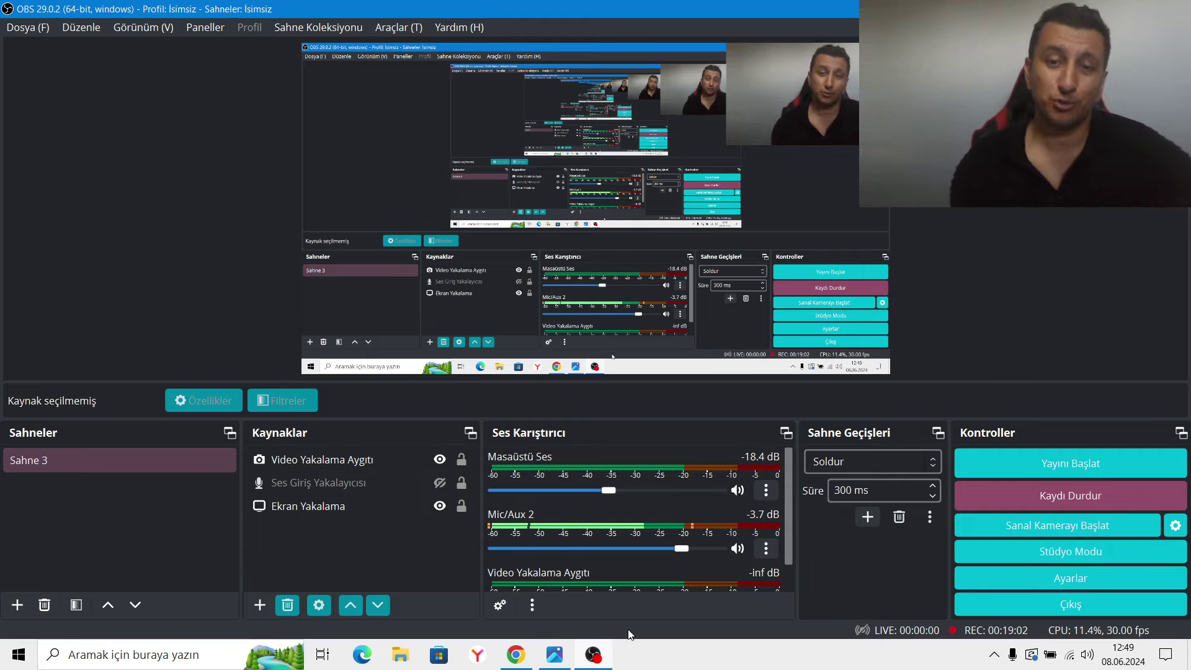
pyautogui.click(524, 656)
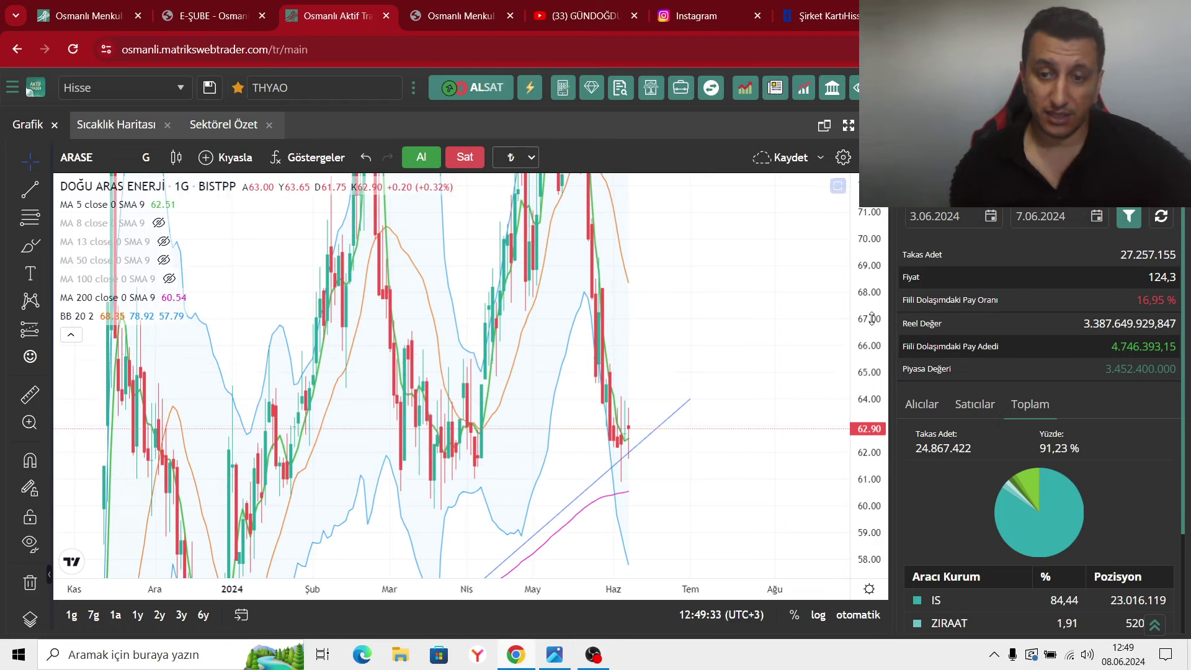
# Examine ARASE's daily candles against the rising trend line, the 200-period moving average and the Bollinger Bands.
pyautogui.moveTo(872, 319); pyautogui.dragTo(862, 532)
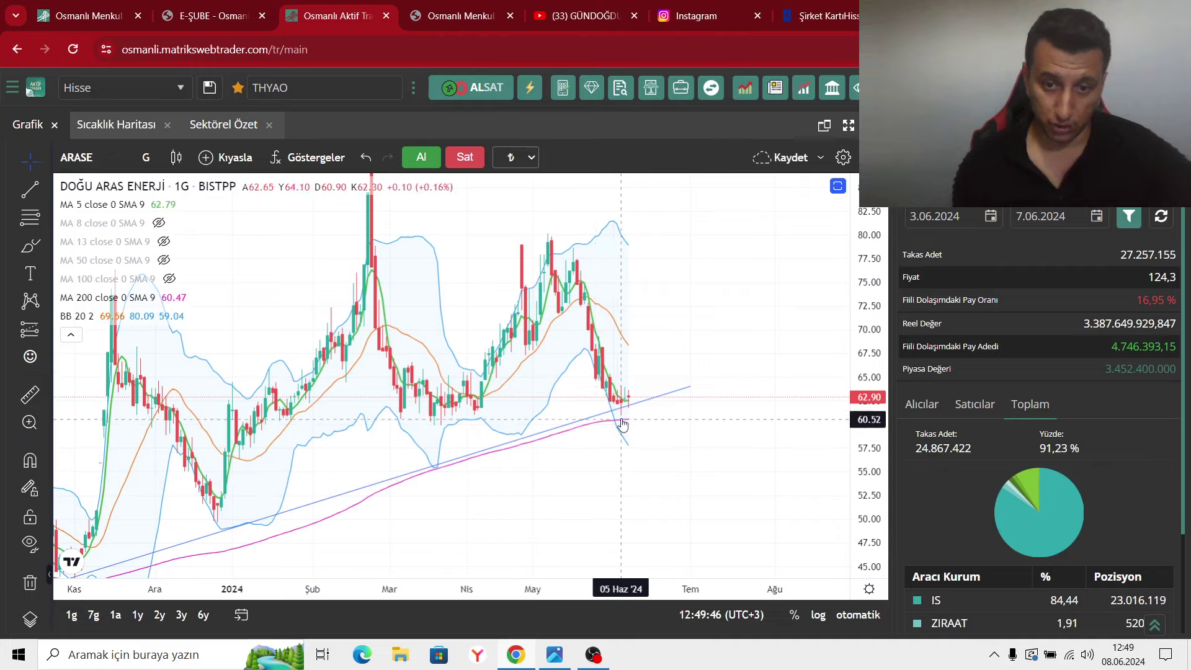
pyautogui.moveTo(607, 468); pyautogui.dragTo(696, 404)
pyautogui.scroll(-2, 634, 415)
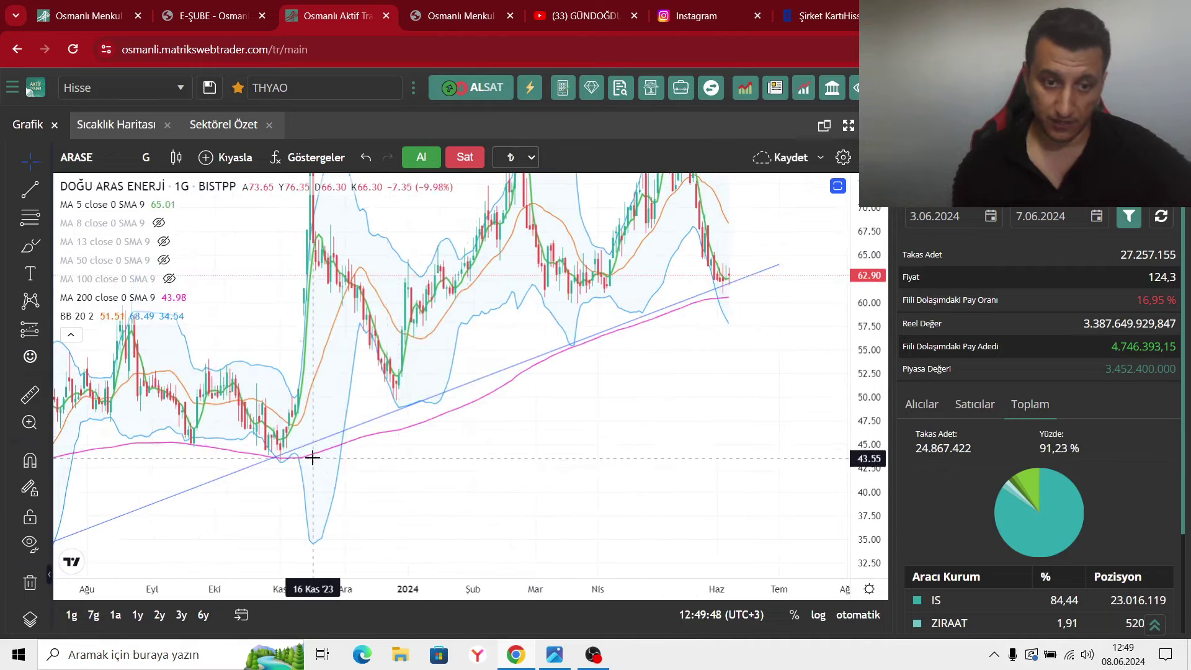
pyautogui.scroll(-2, 360, 465)
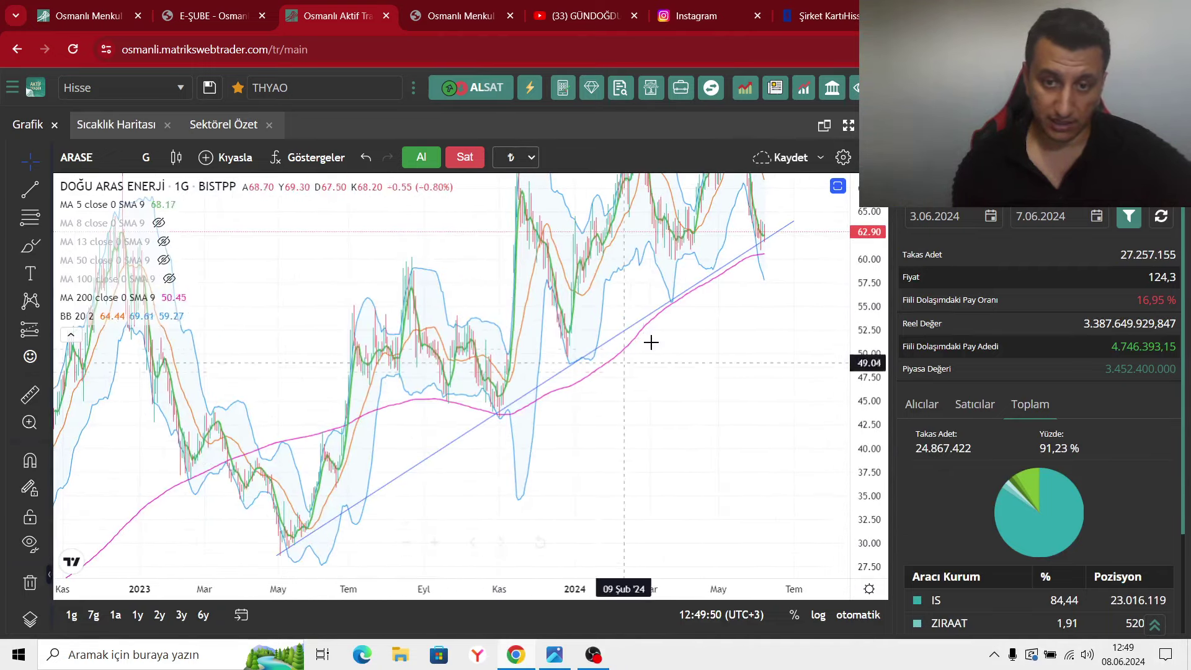
pyautogui.moveTo(742, 335); pyautogui.dragTo(678, 412)
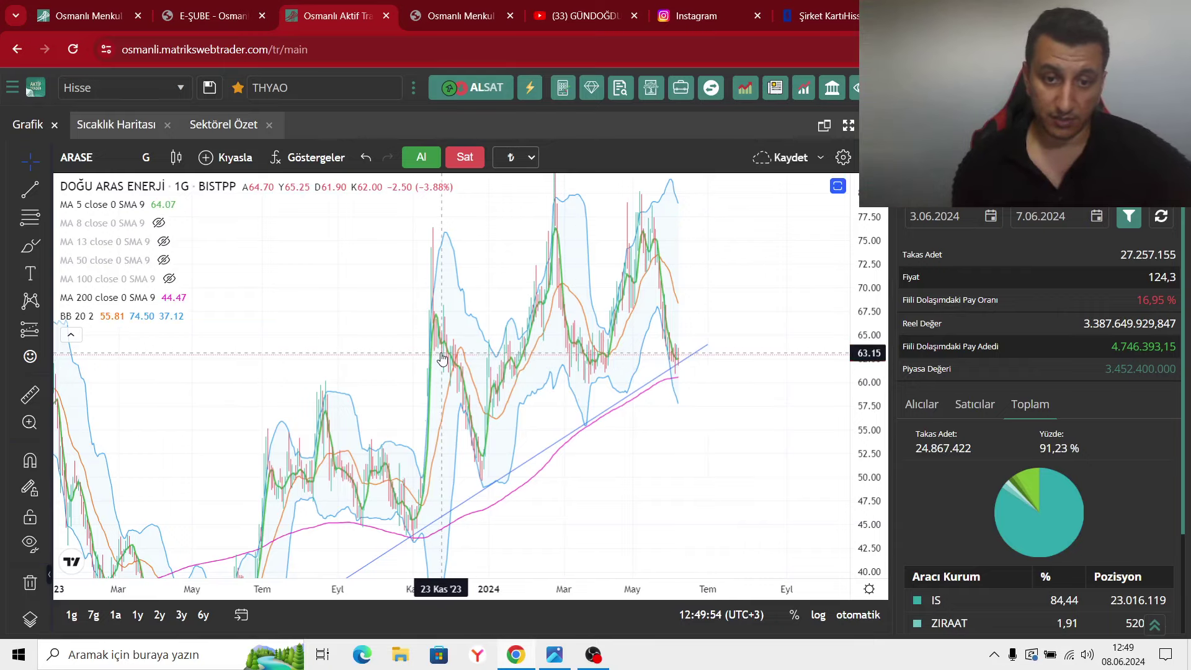
pyautogui.scroll(3, 747, 431)
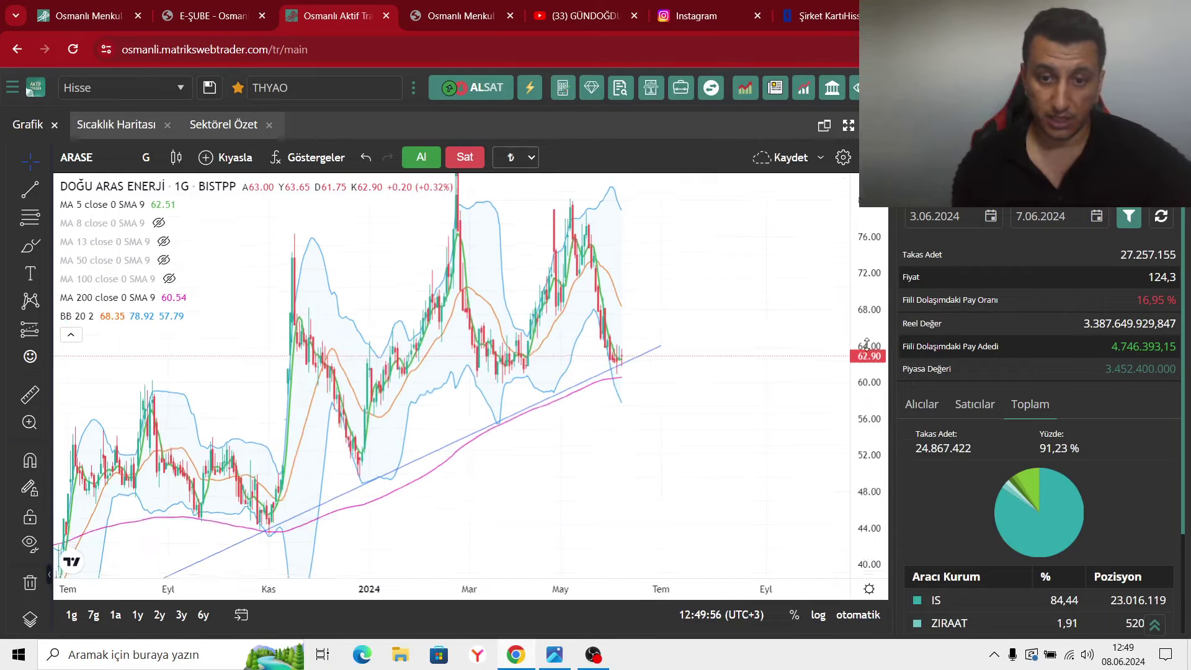
pyautogui.scroll(5, 452, 426)
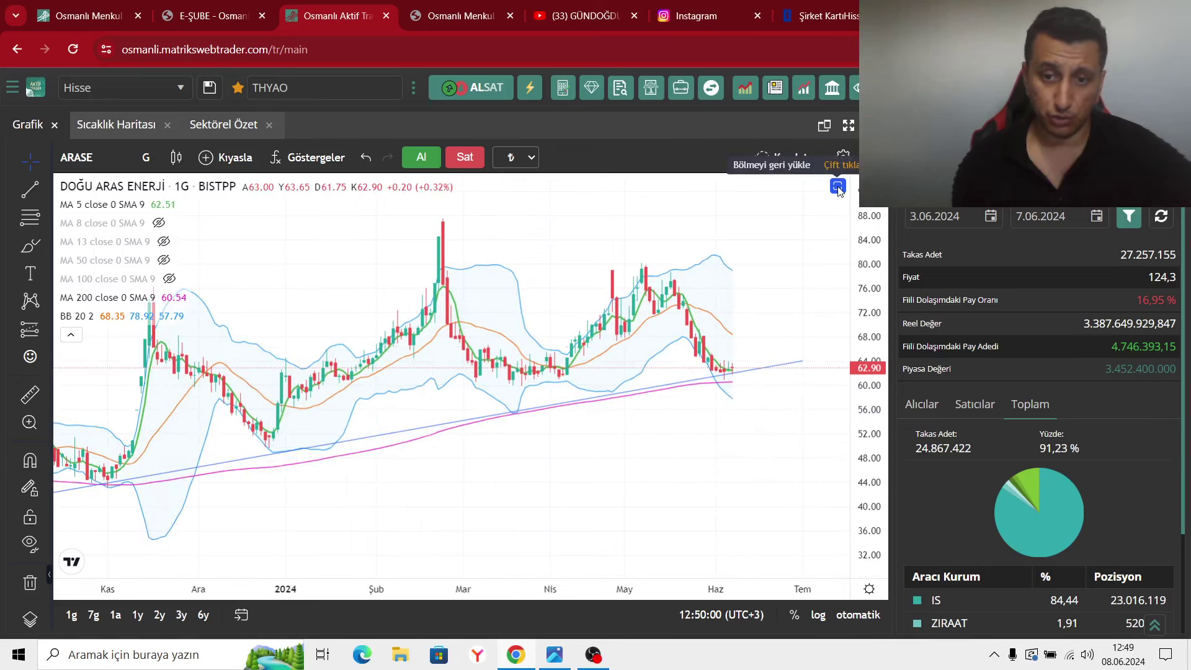
pyautogui.scroll(2, 758, 412)
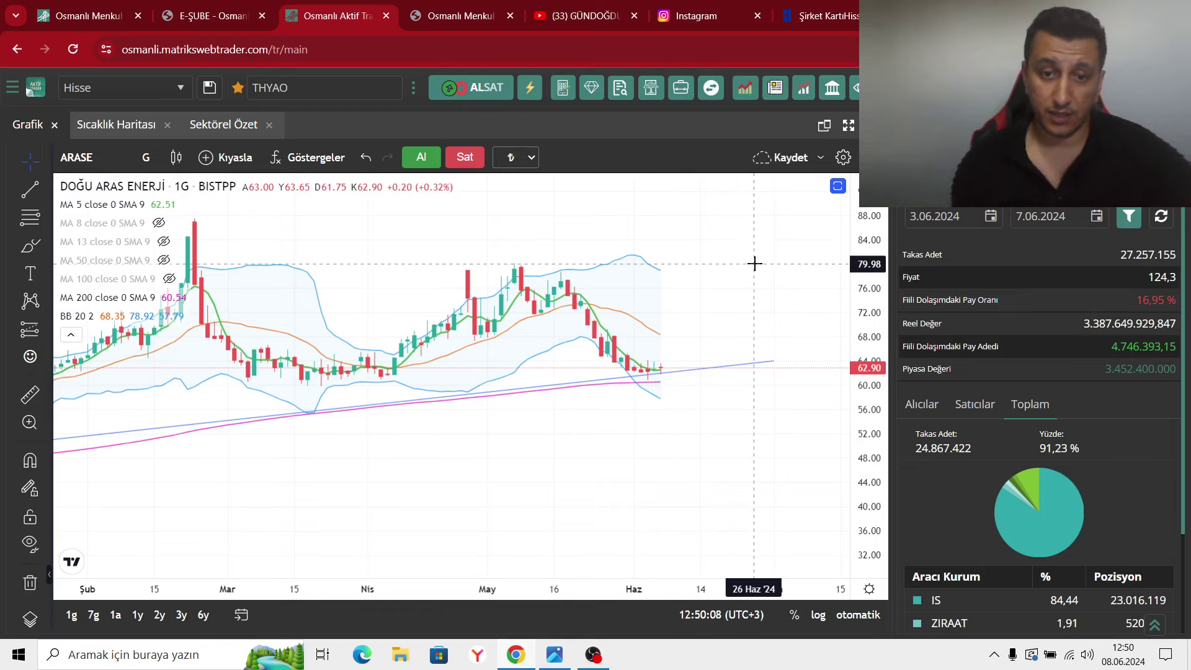
pyautogui.scroll(-2, 757, 267)
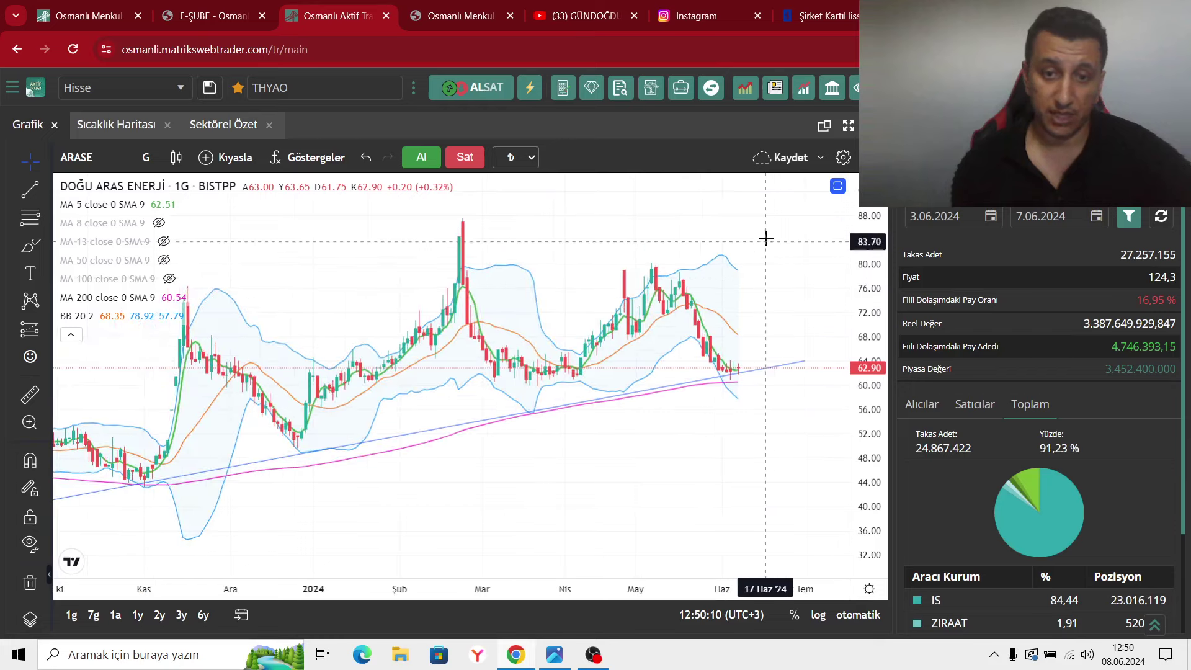
pyautogui.scroll(-3, 757, 335)
pyautogui.scroll(5, 749, 373)
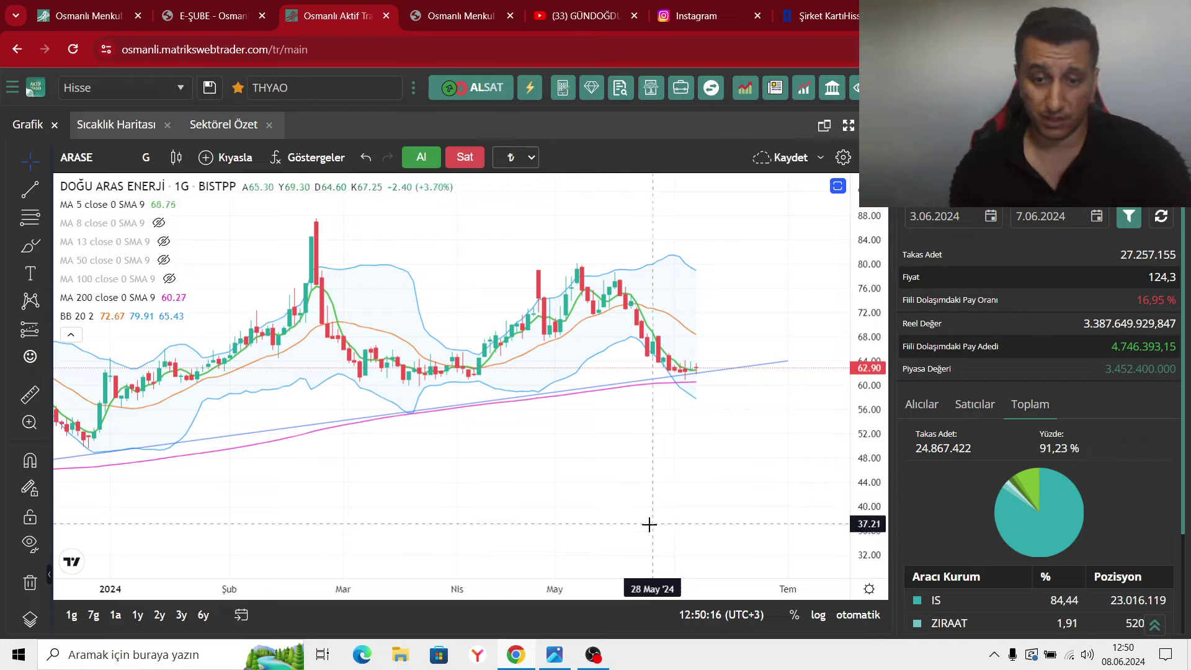
# Check the running recording in OBS, and return to the ARASE daily chart in Chrome.
pyautogui.moveTo(602, 664)
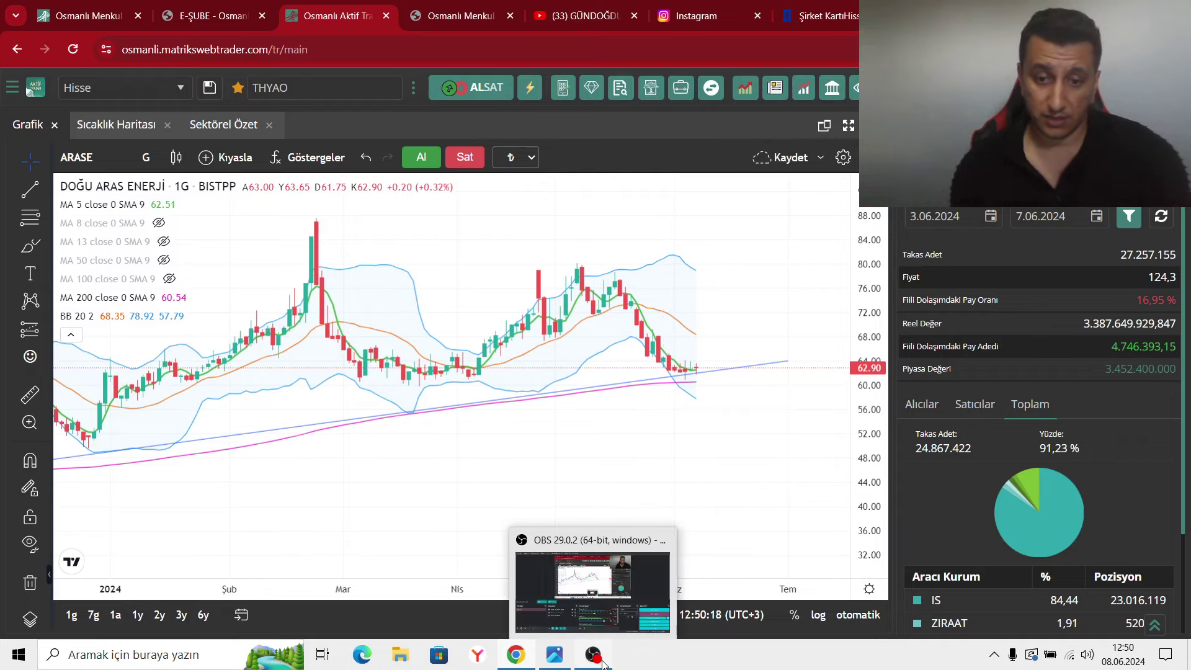
pyautogui.click(603, 664)
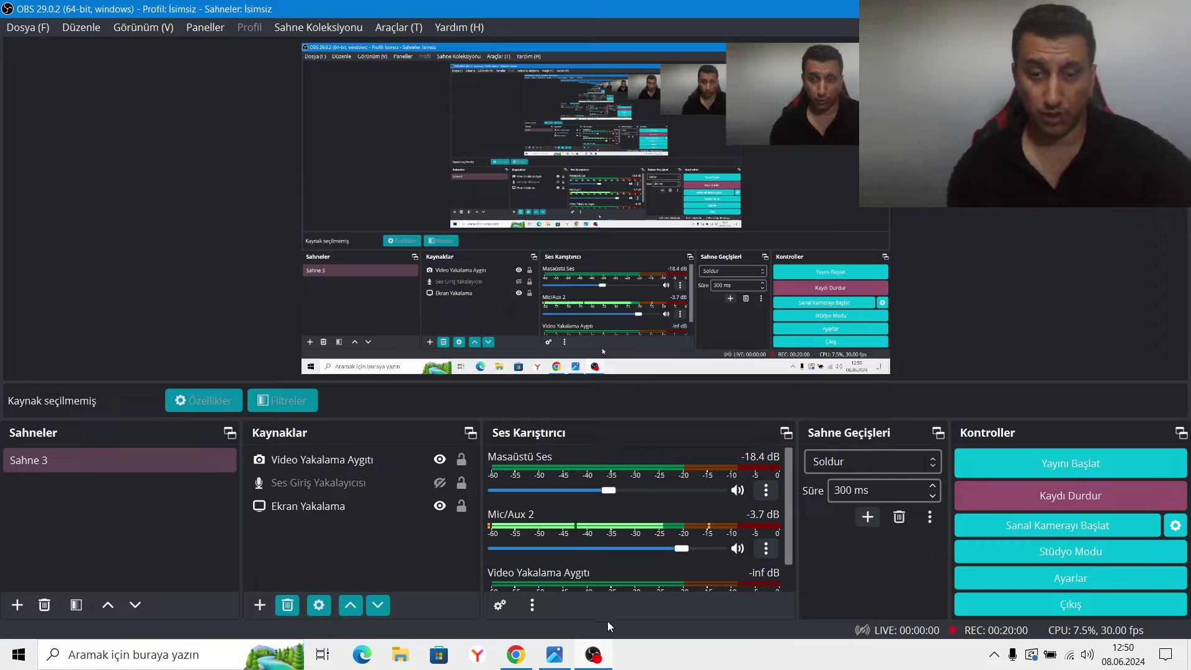
pyautogui.click(520, 655)
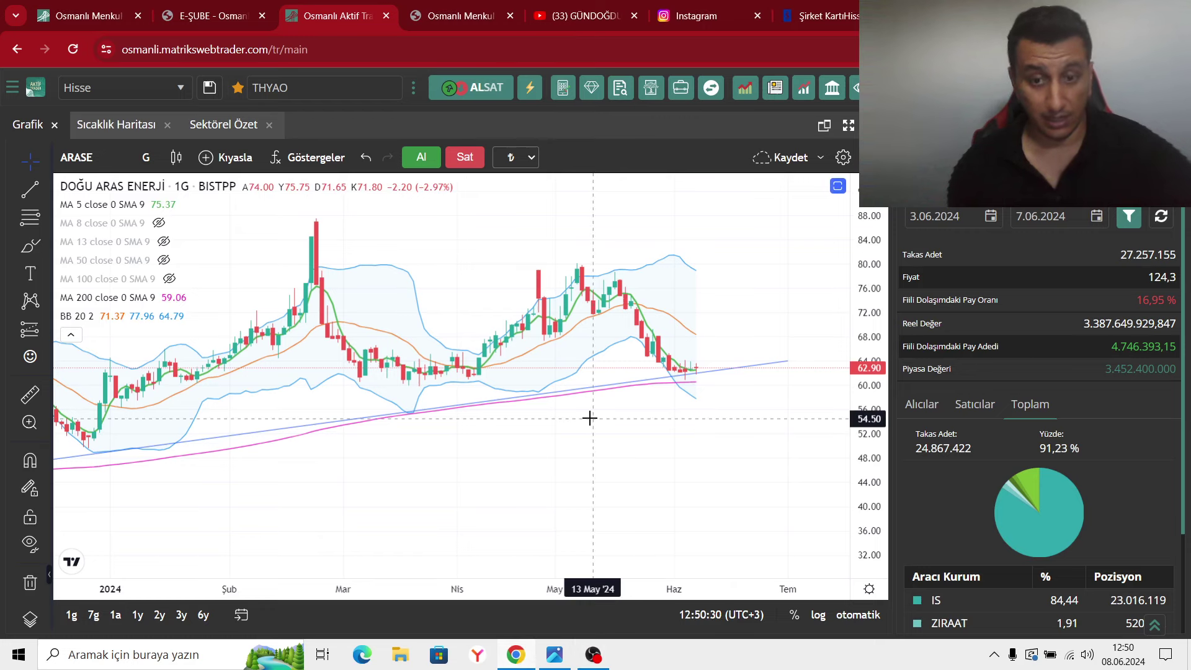
# Set the ARASE chart to the 1-hour interval, and check the recording in OBS before returning to Chrome.
pyautogui.click(155, 167)
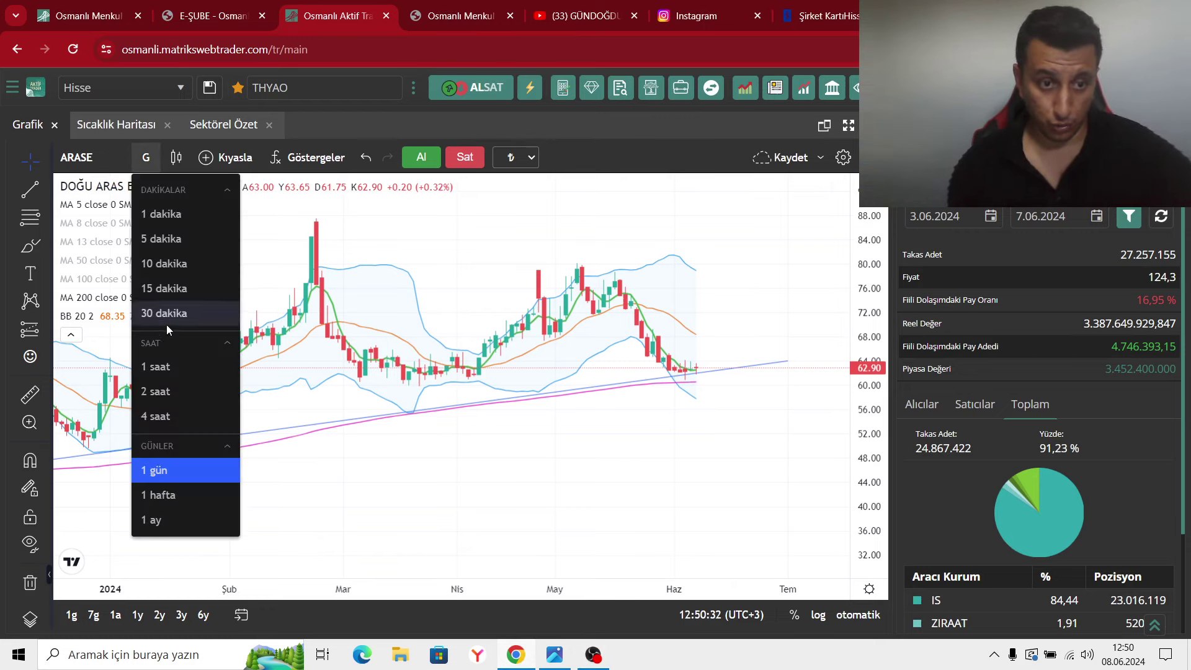
pyautogui.click(179, 367)
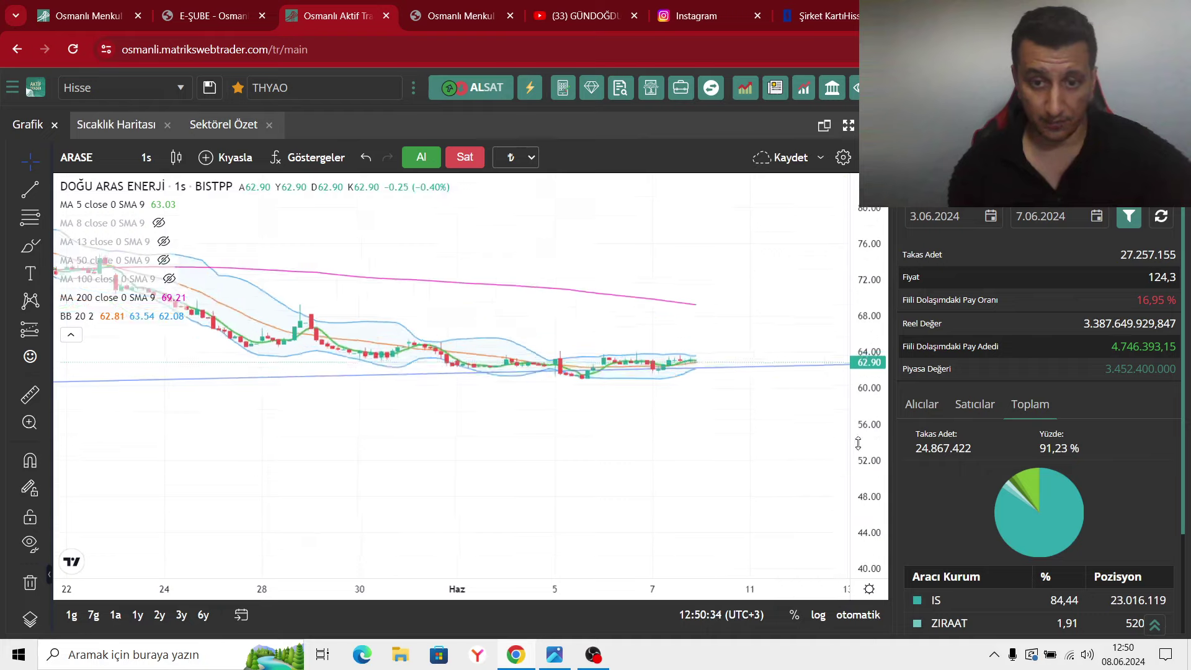
pyautogui.scroll(5, 676, 407)
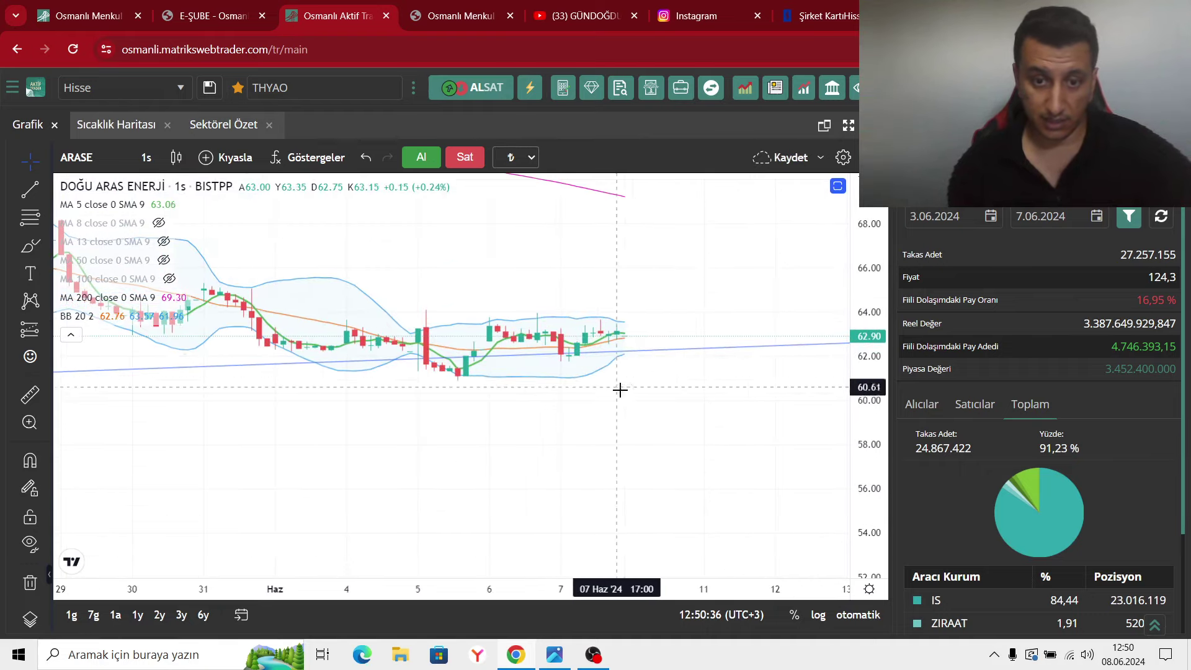
pyautogui.scroll(-5, 620, 391)
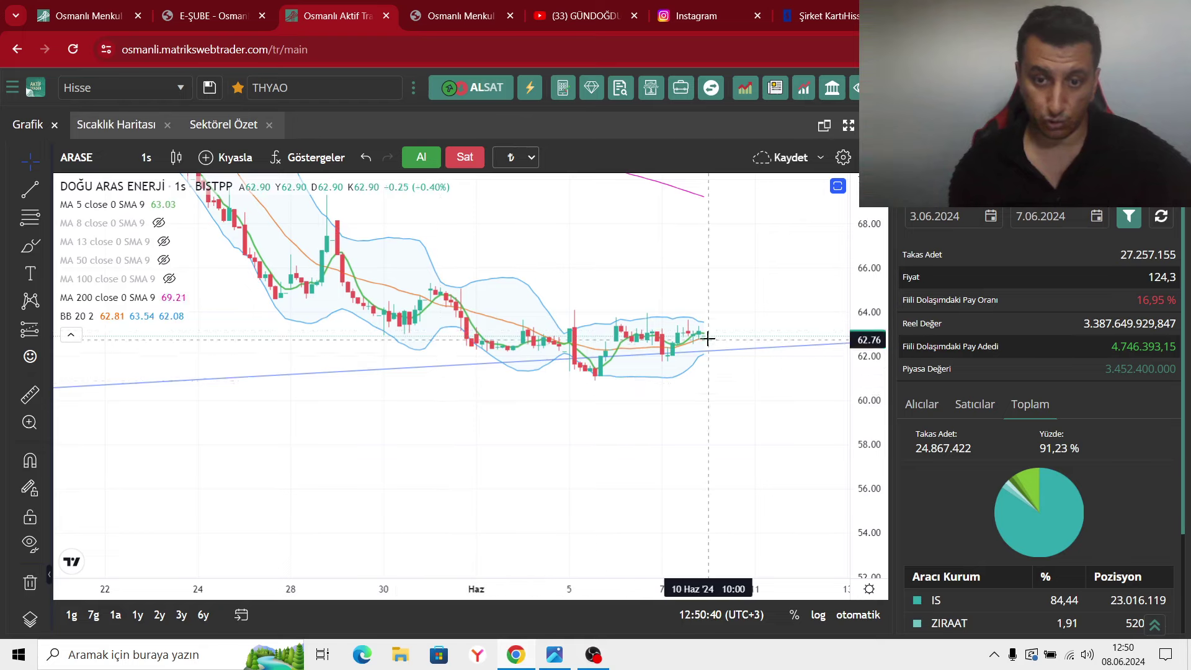
pyautogui.scroll(-5, 713, 380)
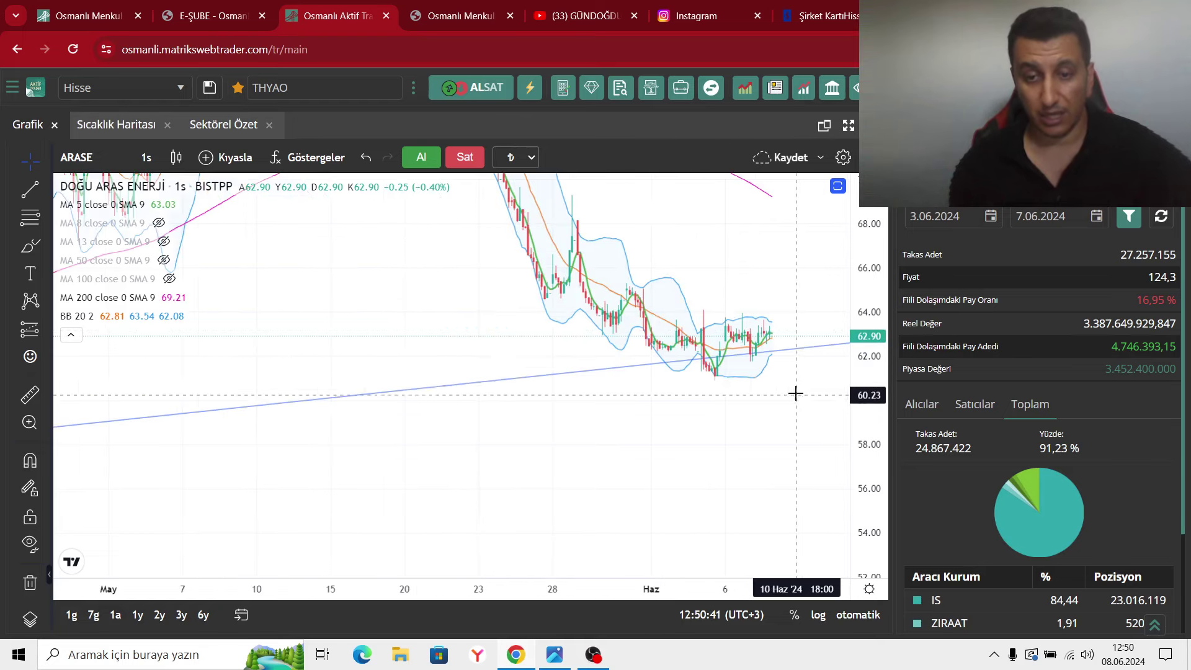
pyautogui.click(601, 659)
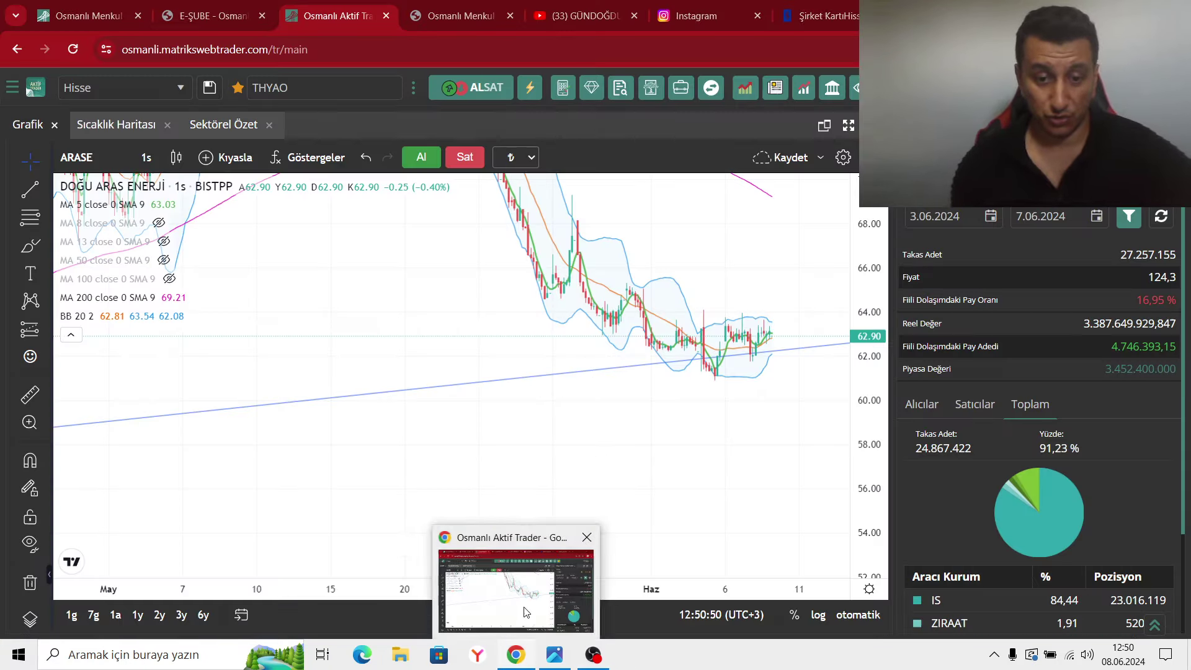
pyautogui.click(531, 540)
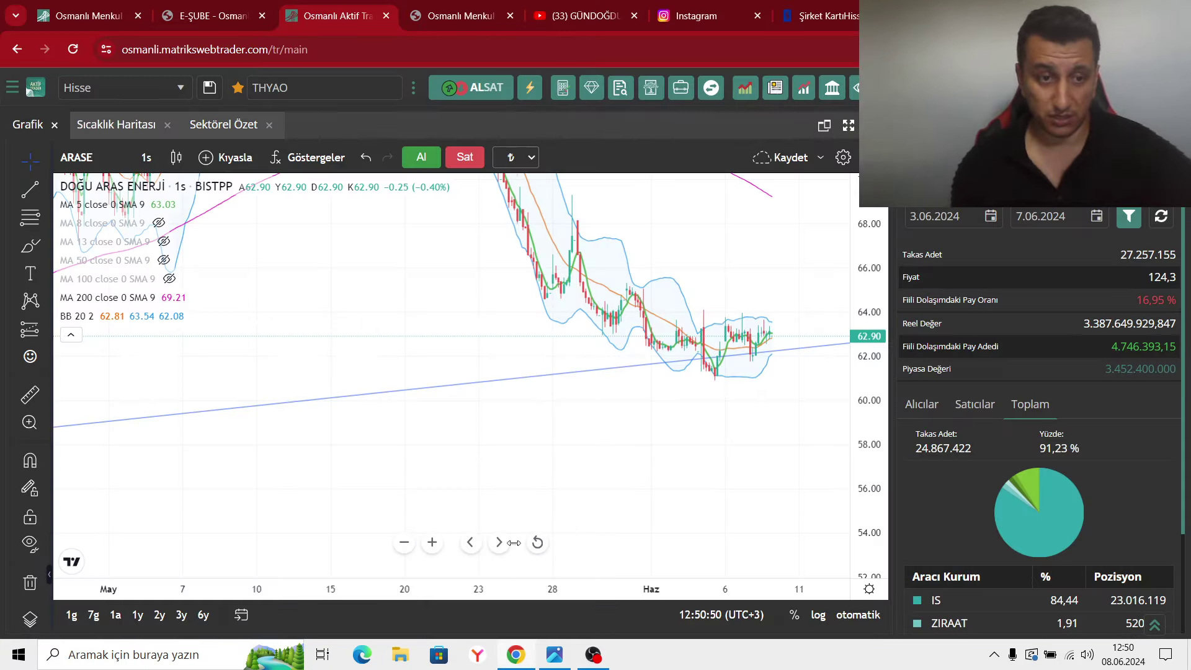
# Load SRVGY (Servet GMYO) in the price chart and set its interval to 1 day.
pyautogui.click(96, 151)
pyautogui.write('SERV')
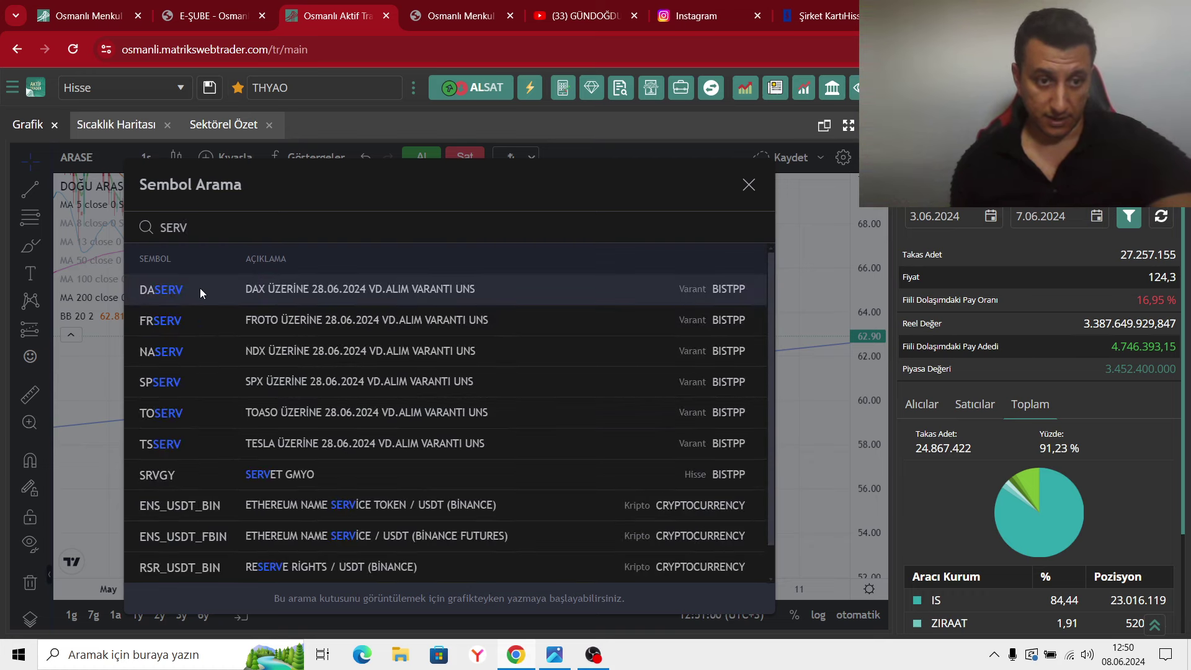
pyautogui.write('G')
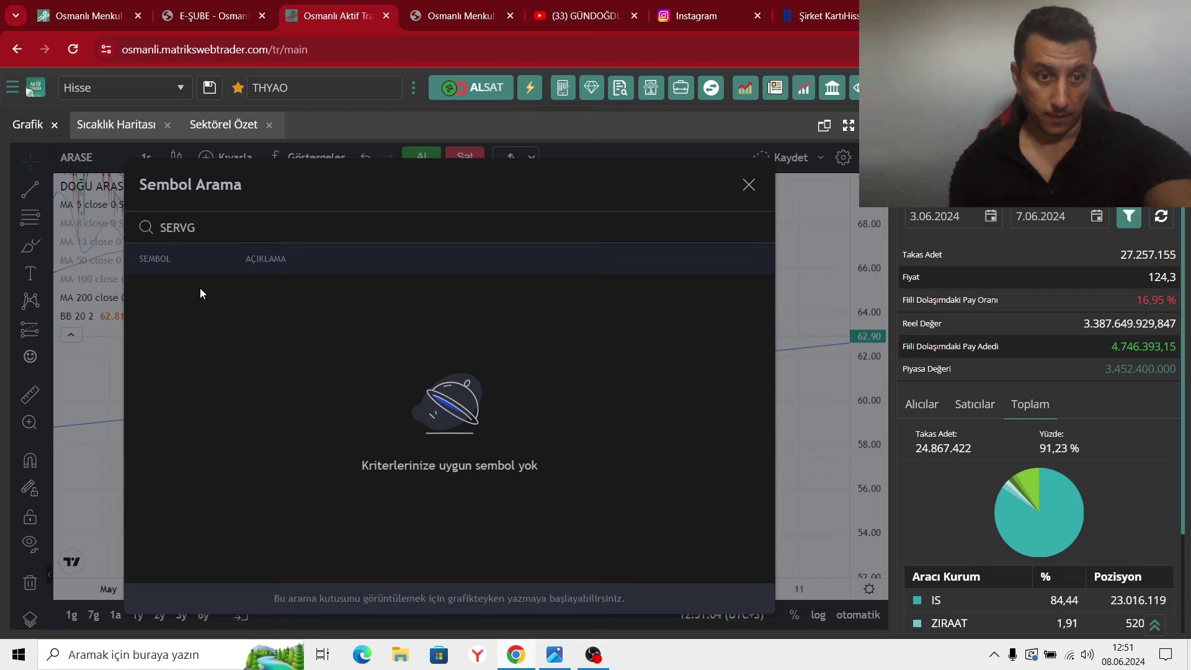
pyautogui.press('BackSpace')
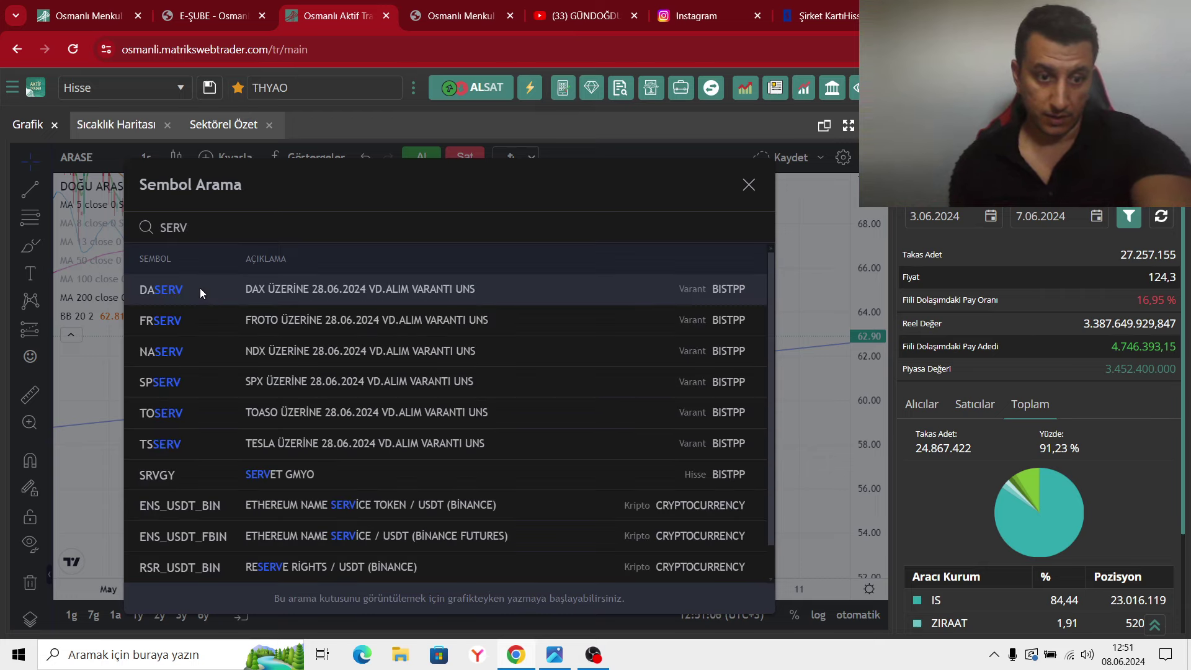
pyautogui.click(277, 484)
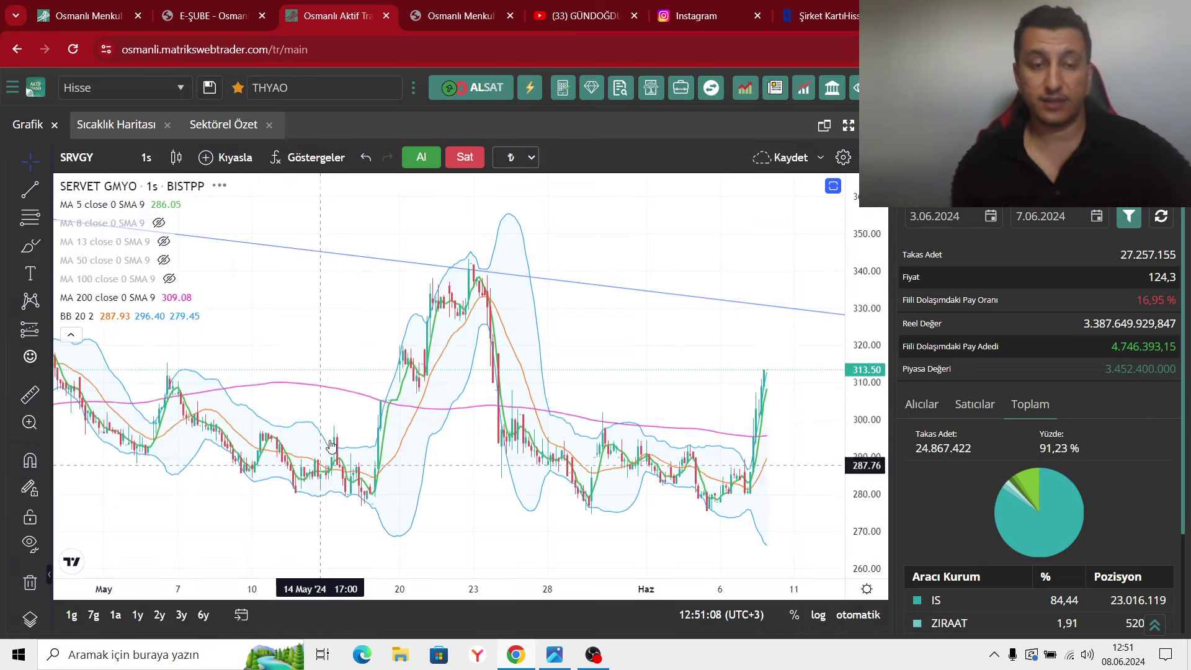
pyautogui.click(146, 157)
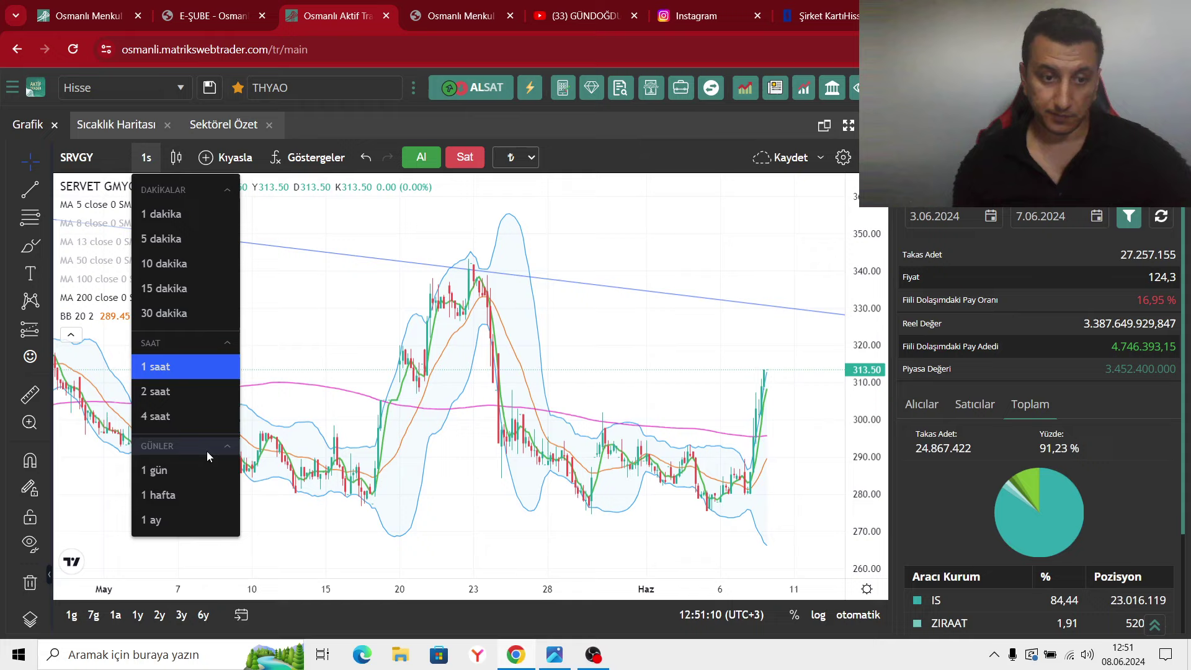
pyautogui.click(156, 470)
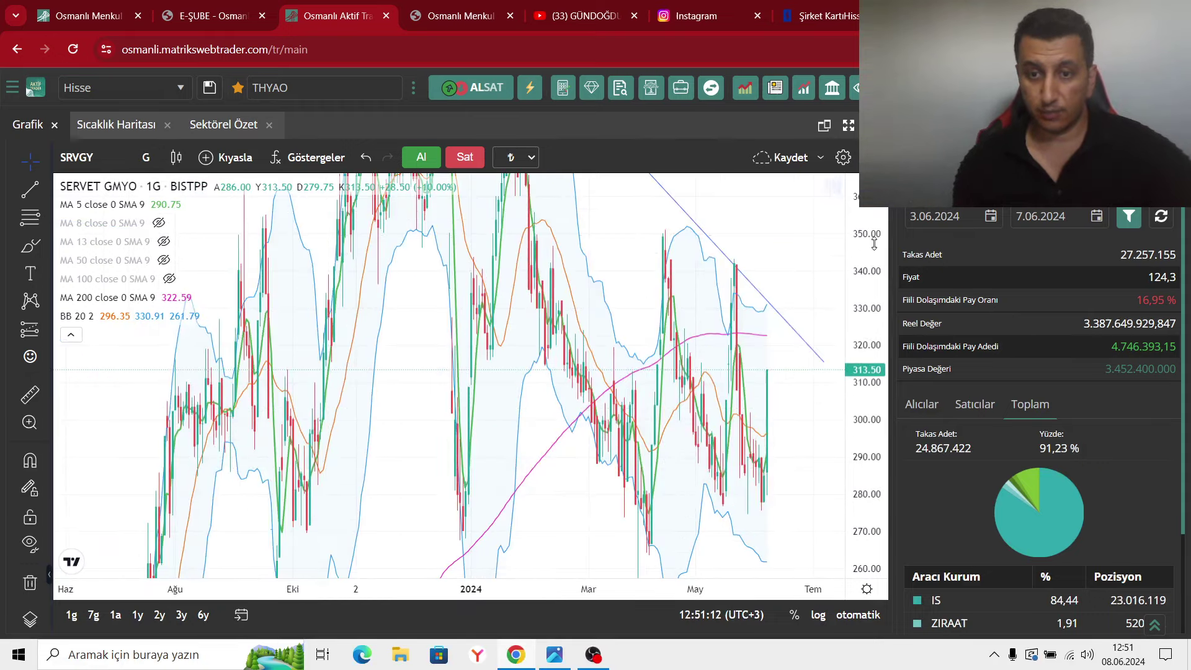
# Examine SRVGY's daily price history against the falling trend line and the 200-period moving average.
pyautogui.moveTo(875, 244); pyautogui.dragTo(873, 389)
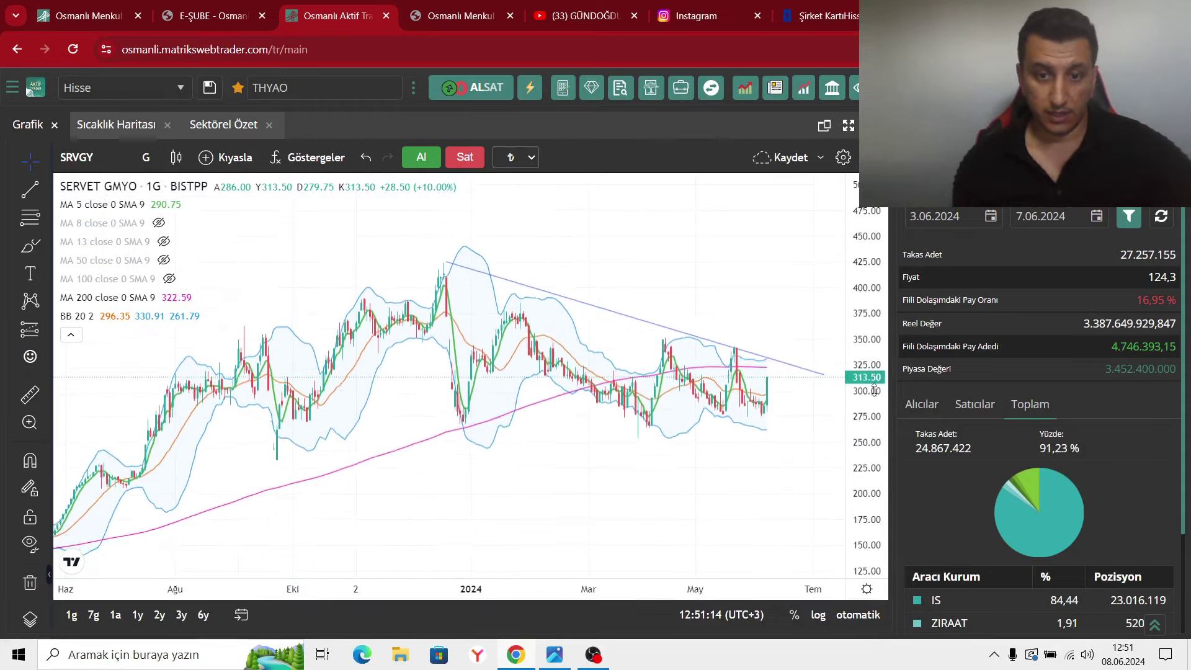
pyautogui.scroll(-6, 806, 447)
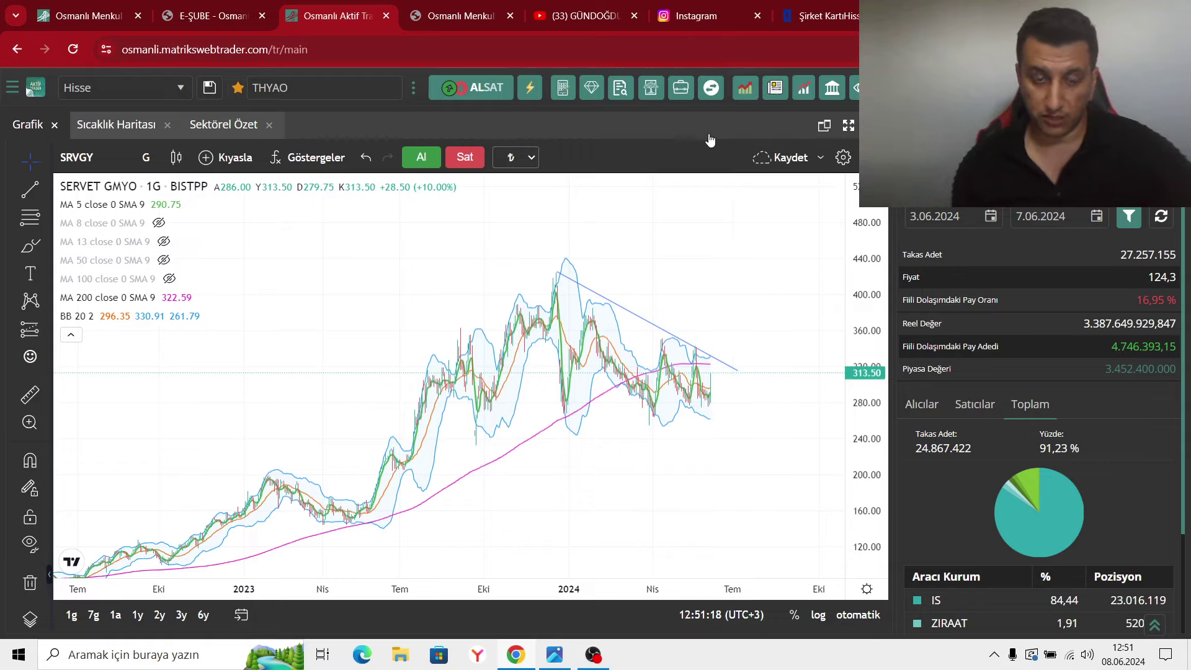
pyautogui.scroll(3, 691, 263)
# On the İş Yatırım company card page, search the stock list for "serv" and open Servet GMYO's card.
pyautogui.click(824, 16)
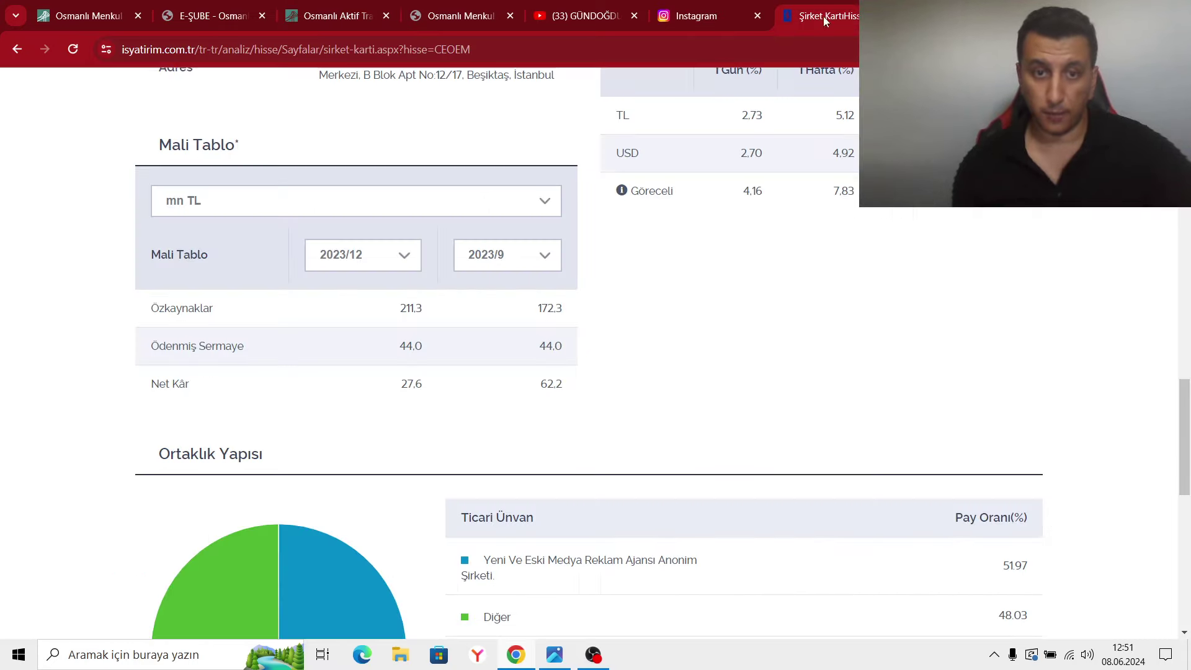
pyautogui.scroll(15, 771, 221)
pyautogui.scroll(1, 771, 221)
pyautogui.moveTo(918, 161)
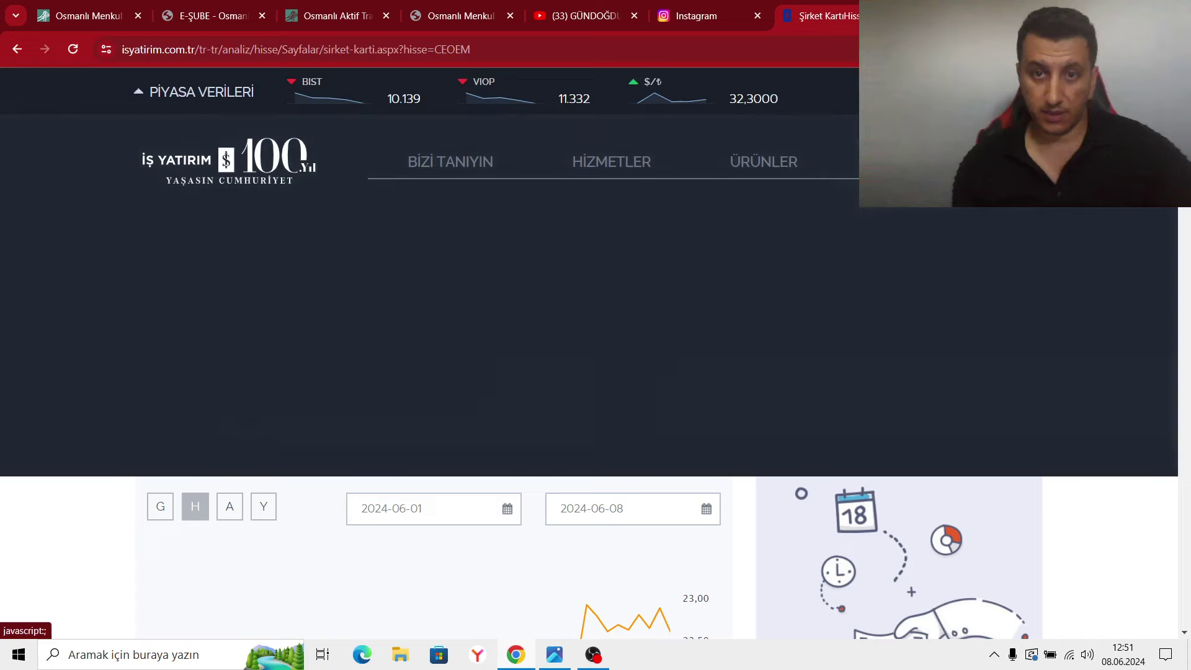
pyautogui.click(300, 302)
pyautogui.write('serv')
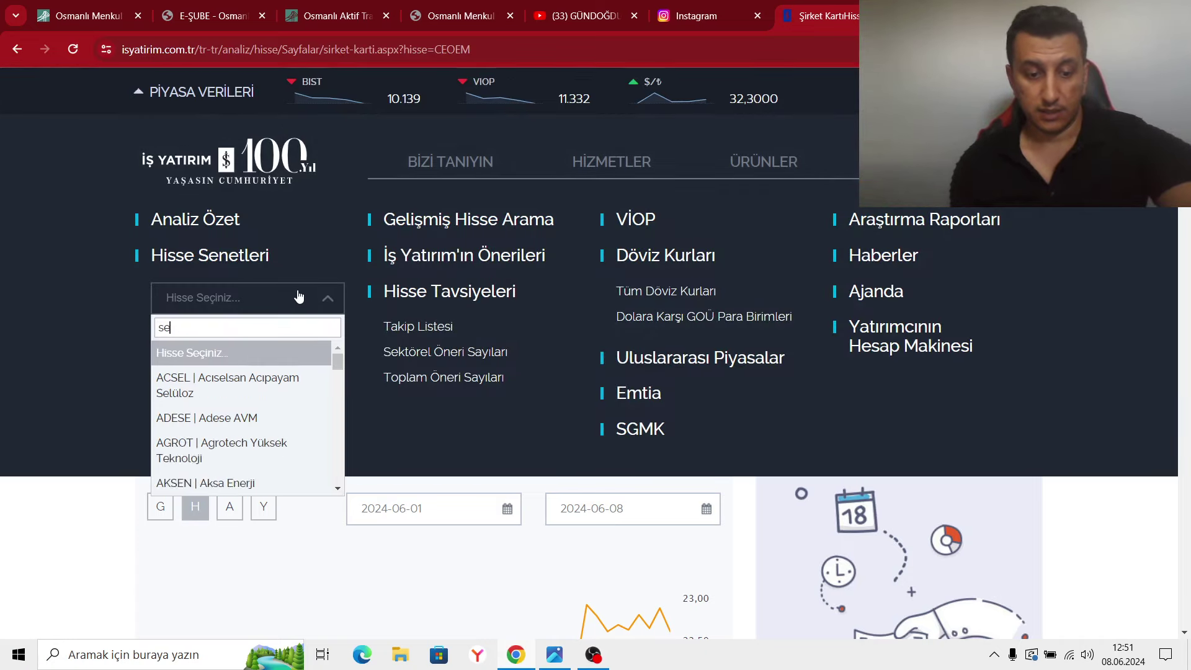
pyautogui.click(278, 352)
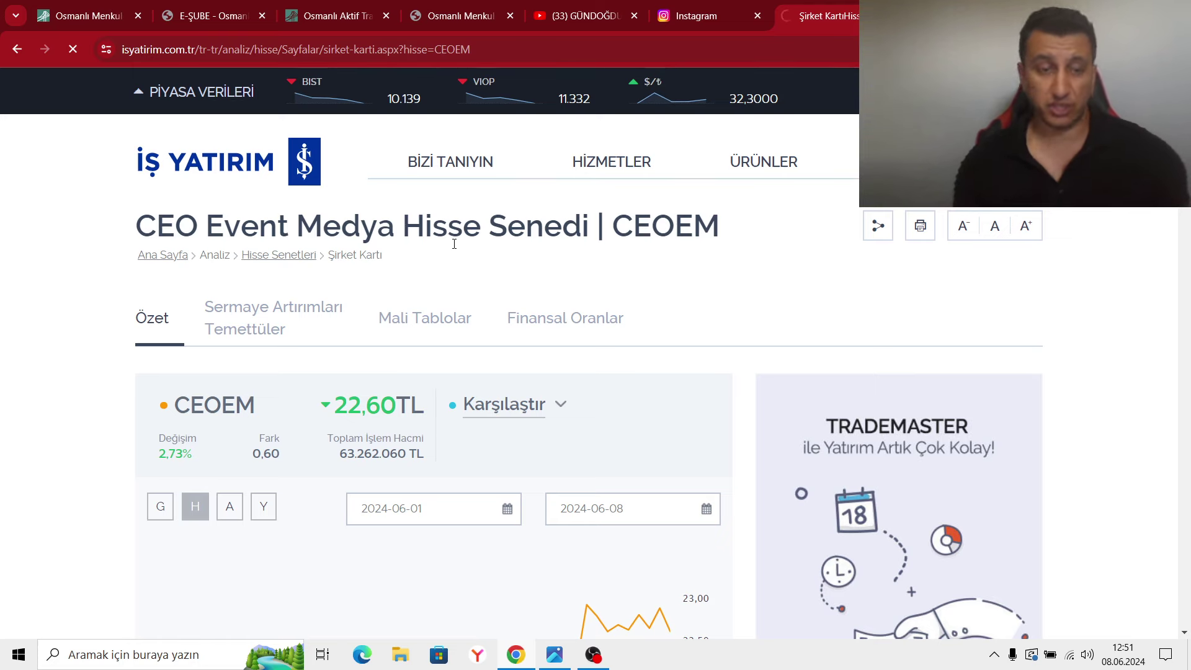
# Return to the SRVGY daily chart, restore the indicator panes, and examine MACD, volume, Stochastic and RSI.
pyautogui.click(351, 16)
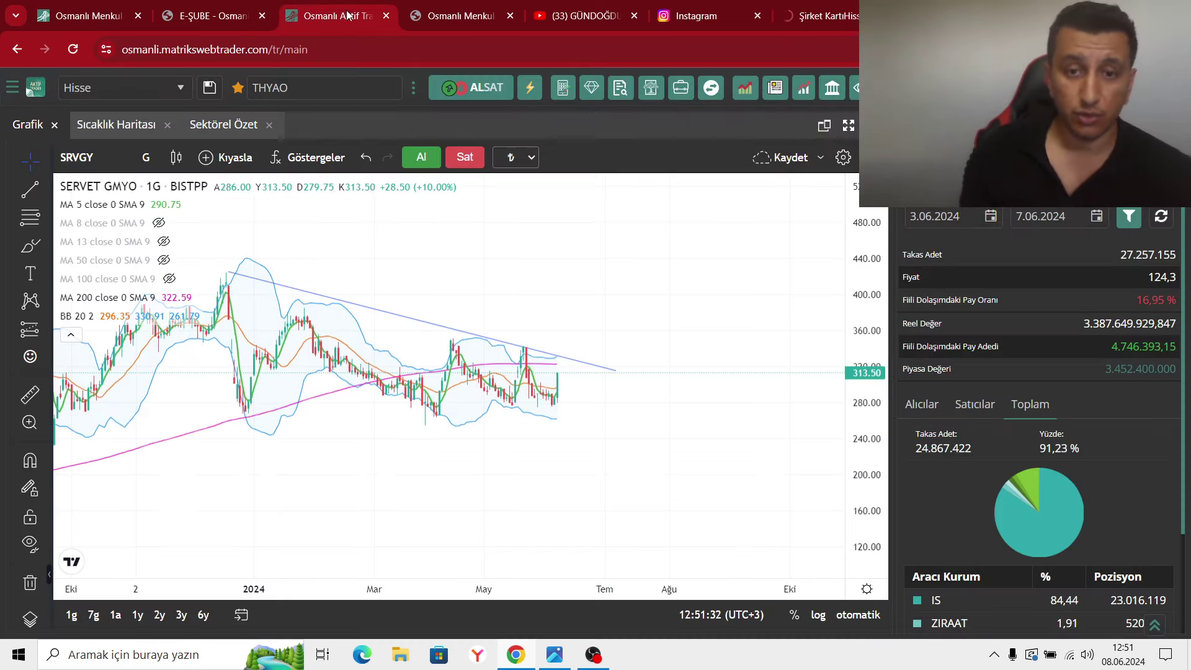
pyautogui.scroll(-3, 701, 434)
pyautogui.scroll(4, 453, 391)
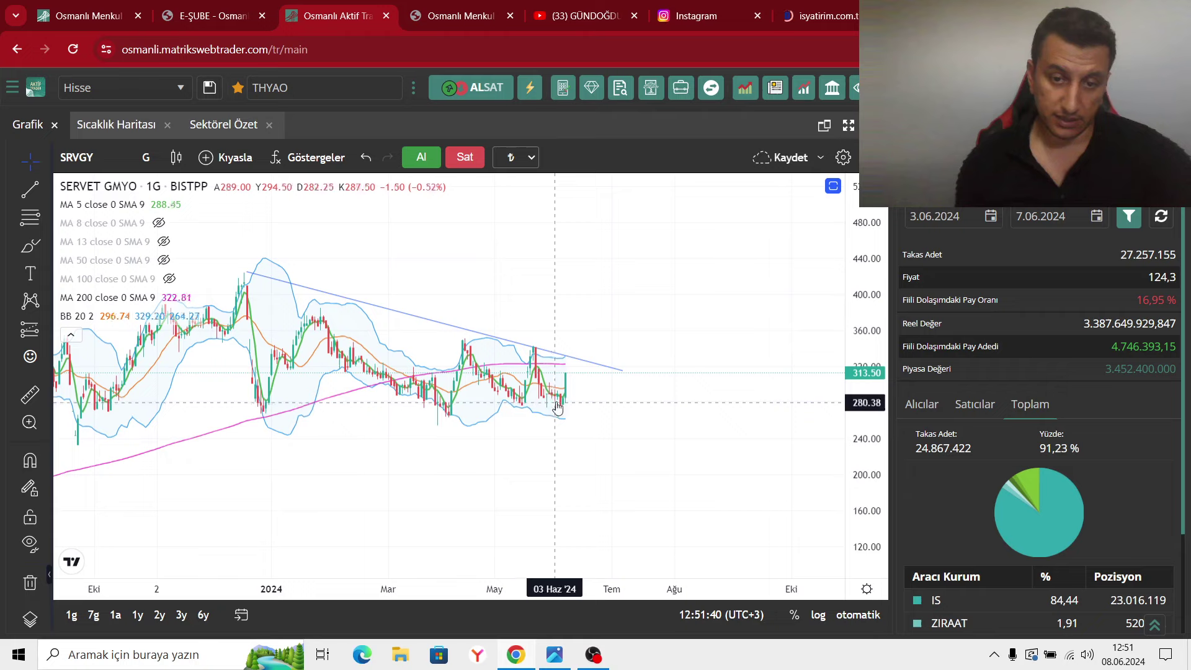
pyautogui.click(833, 186)
pyautogui.scroll(5, 549, 435)
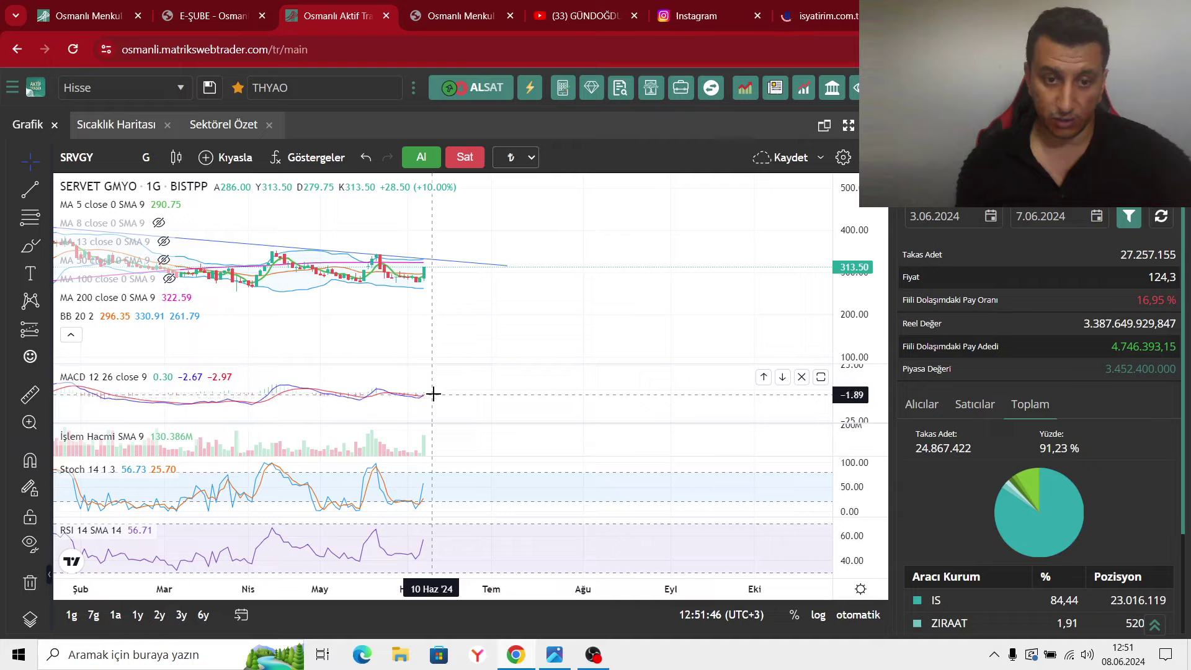
pyautogui.scroll(-5, 658, 465)
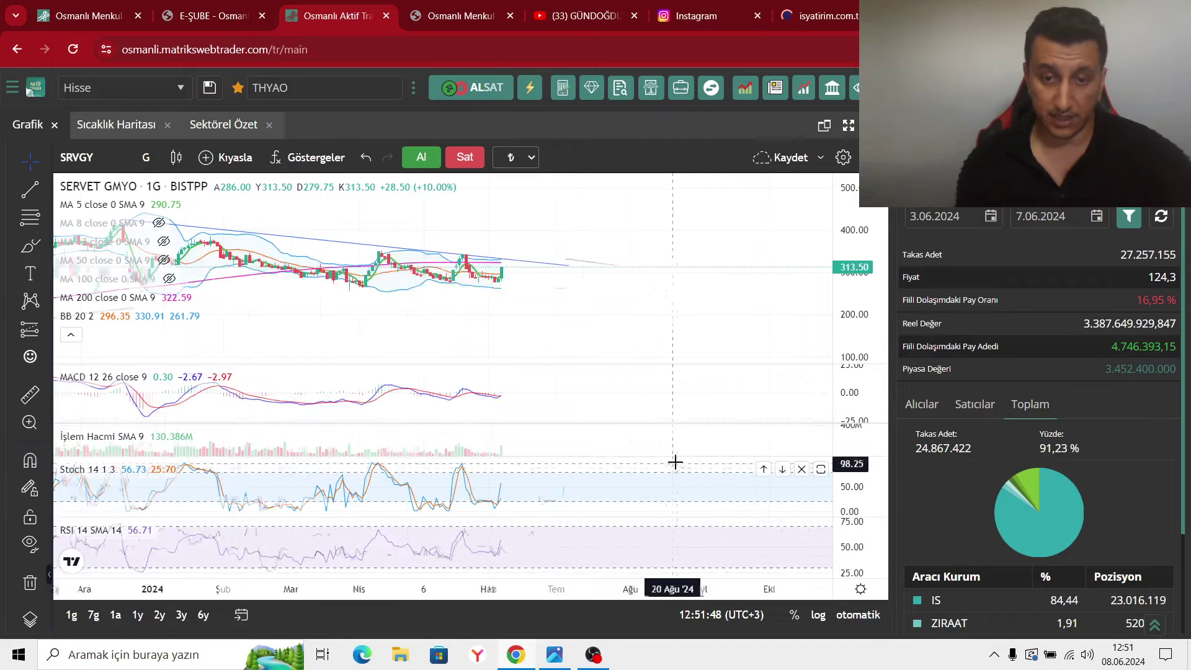
# Expand SRVGY's price pane to fill the chart and examine the latest candles against the falling trend line and 200-period average.
pyautogui.click(834, 186)
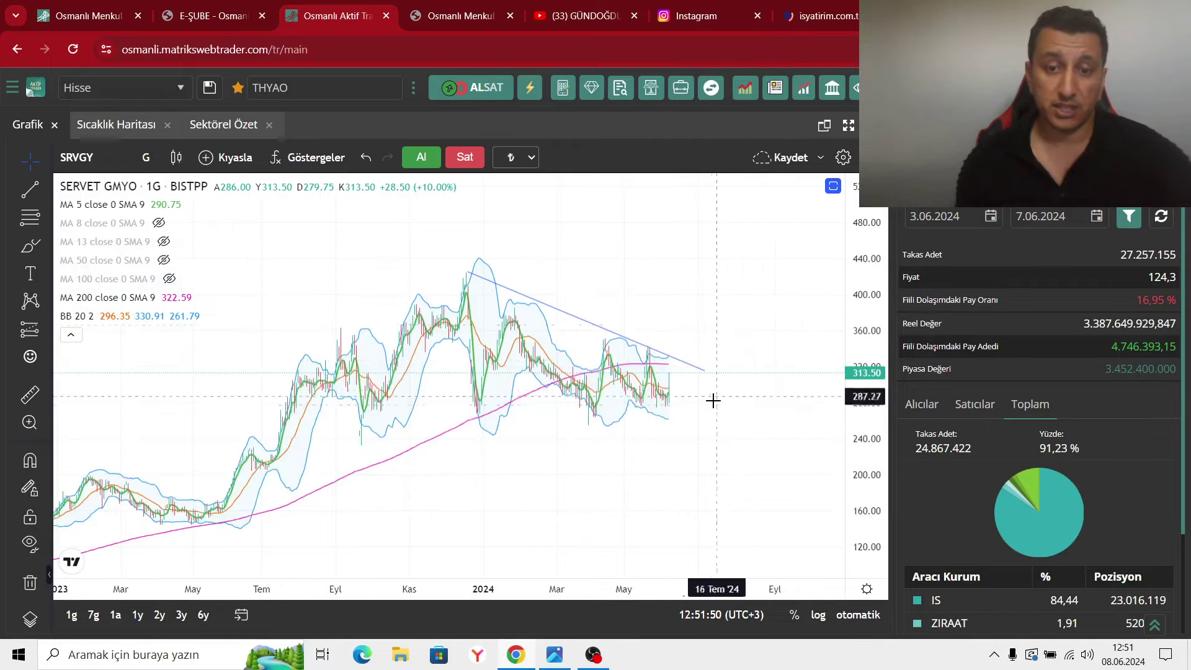
pyautogui.scroll(4, 698, 423)
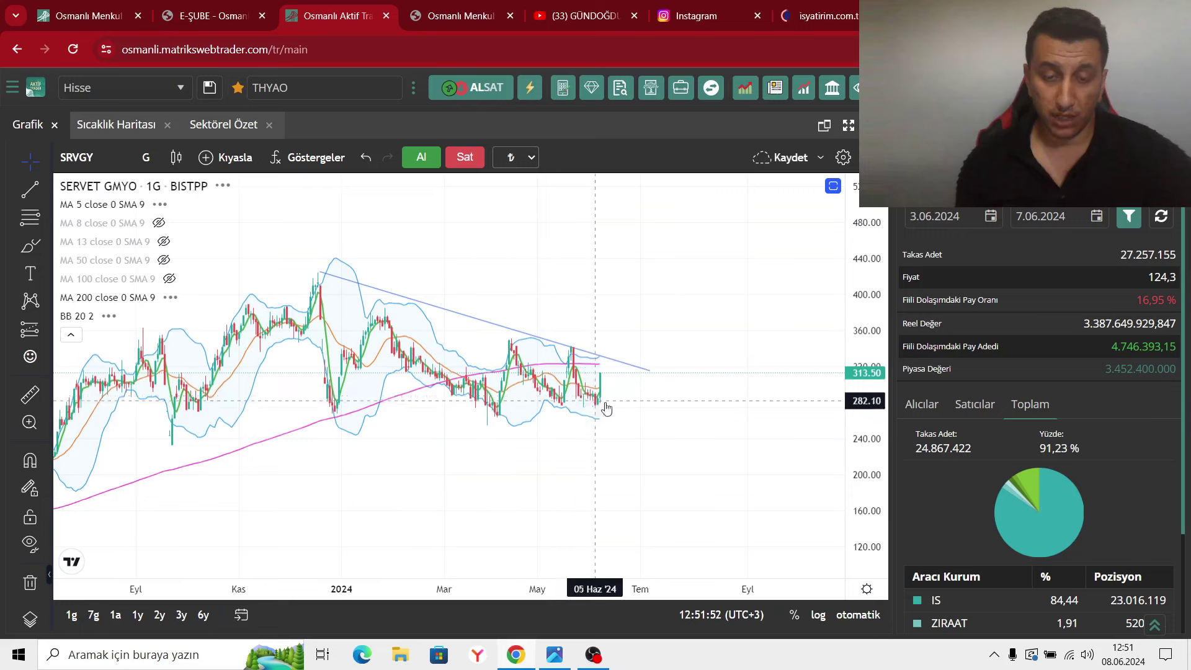
pyautogui.scroll(2, 612, 405)
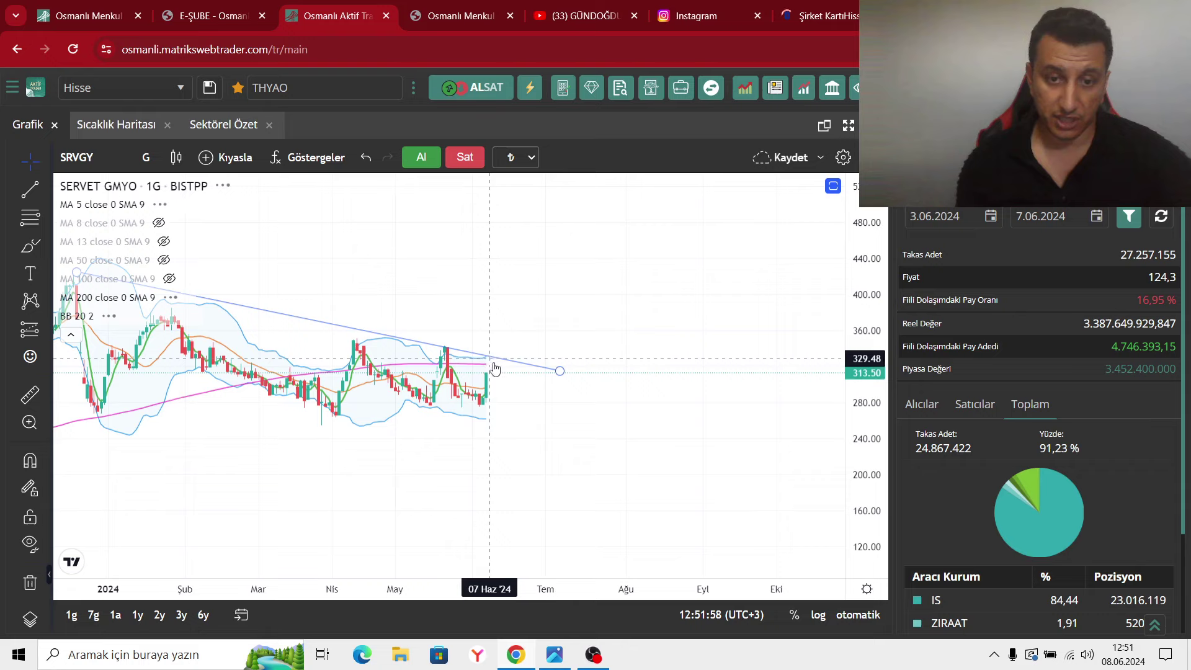
pyautogui.scroll(-2, 521, 399)
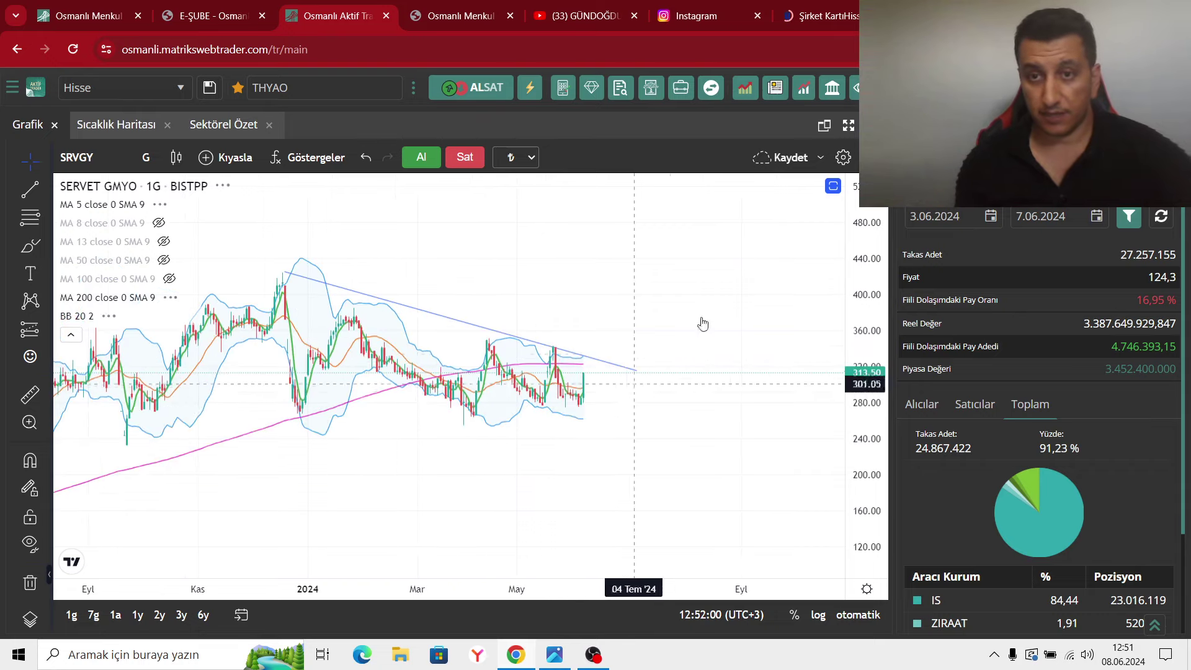
pyautogui.scroll(-3, 571, 400)
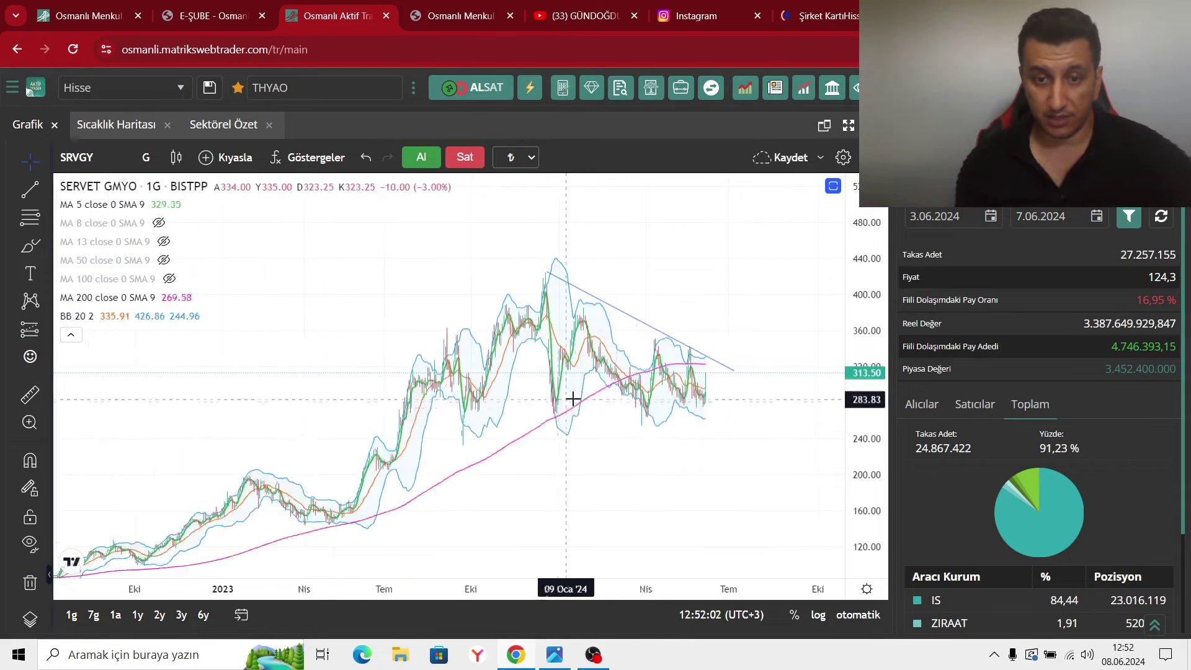
pyautogui.scroll(3, 639, 411)
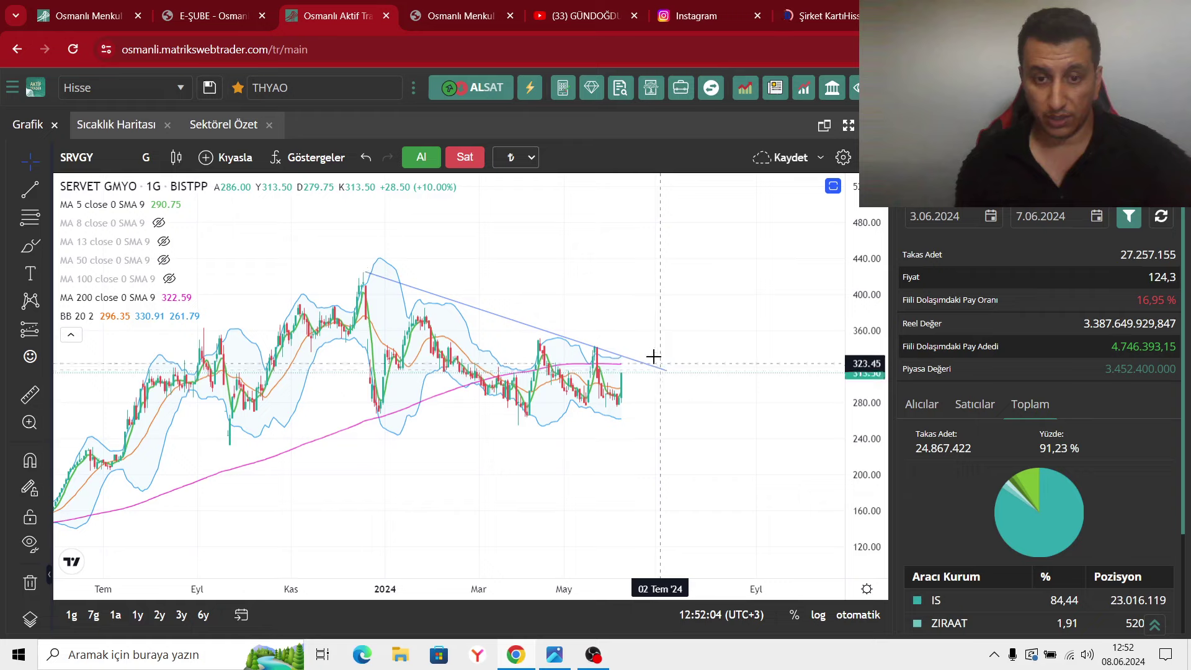
# On Servet GYO's İş Yatırım company card, review the current valuation ratios, net debt, public float, equity and net profit.
pyautogui.click(820, 18)
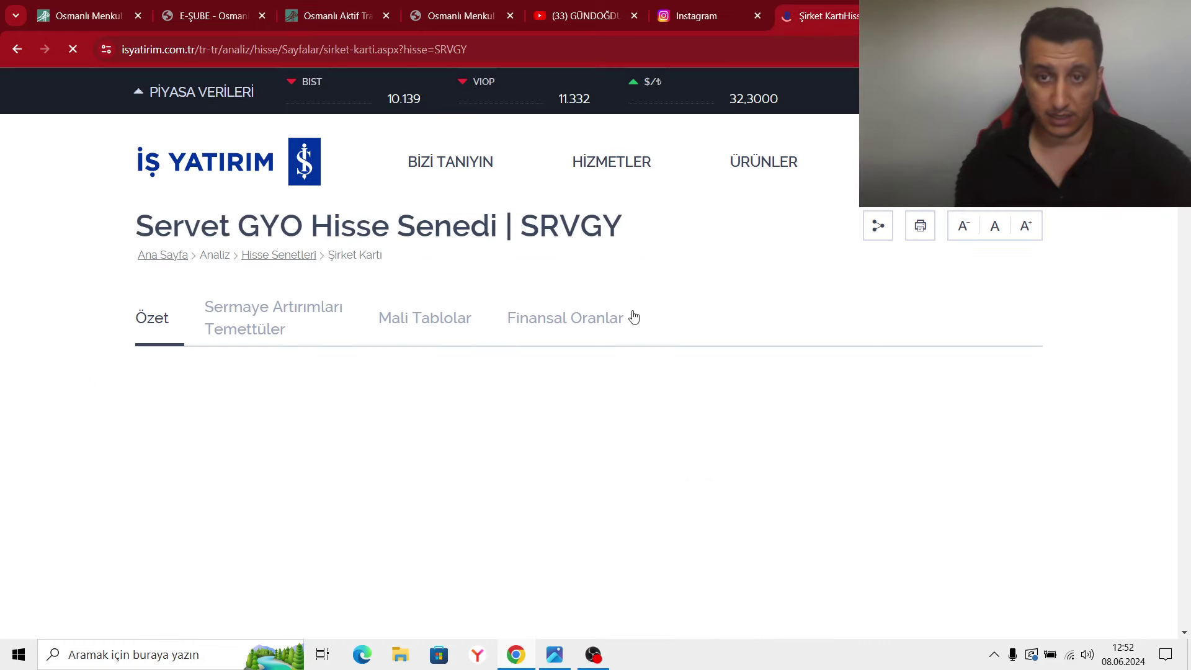
pyautogui.scroll(-5, 580, 385)
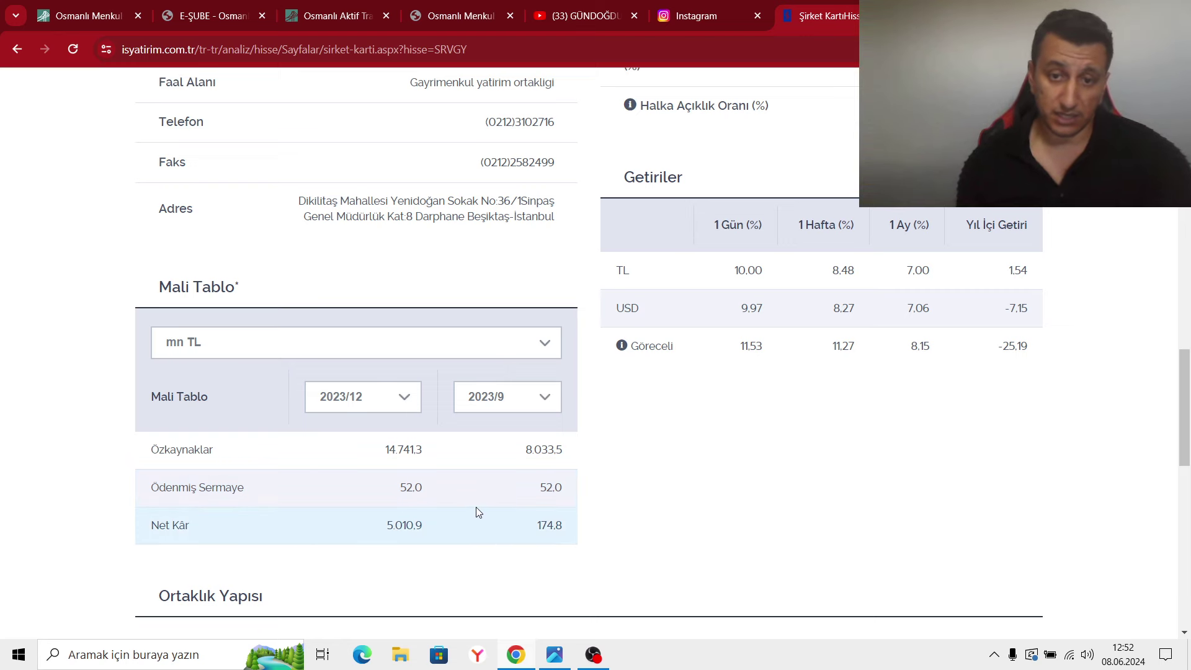
pyautogui.scroll(2, 476, 510)
pyautogui.scroll(5, 496, 484)
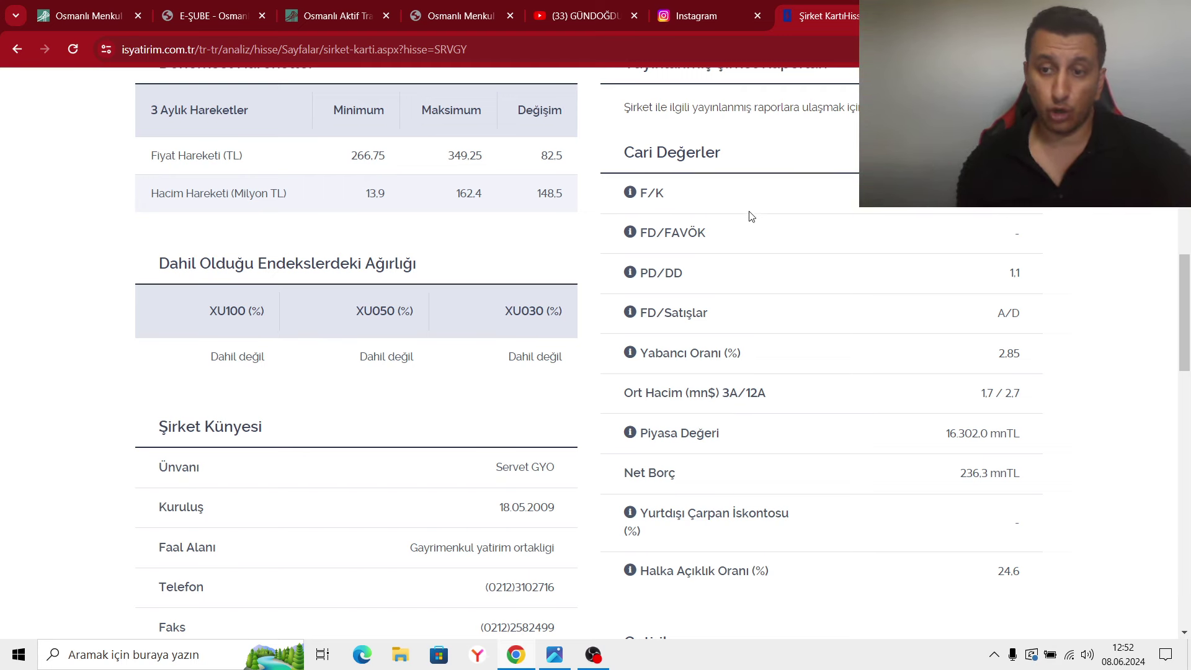
pyautogui.scroll(-8, 519, 521)
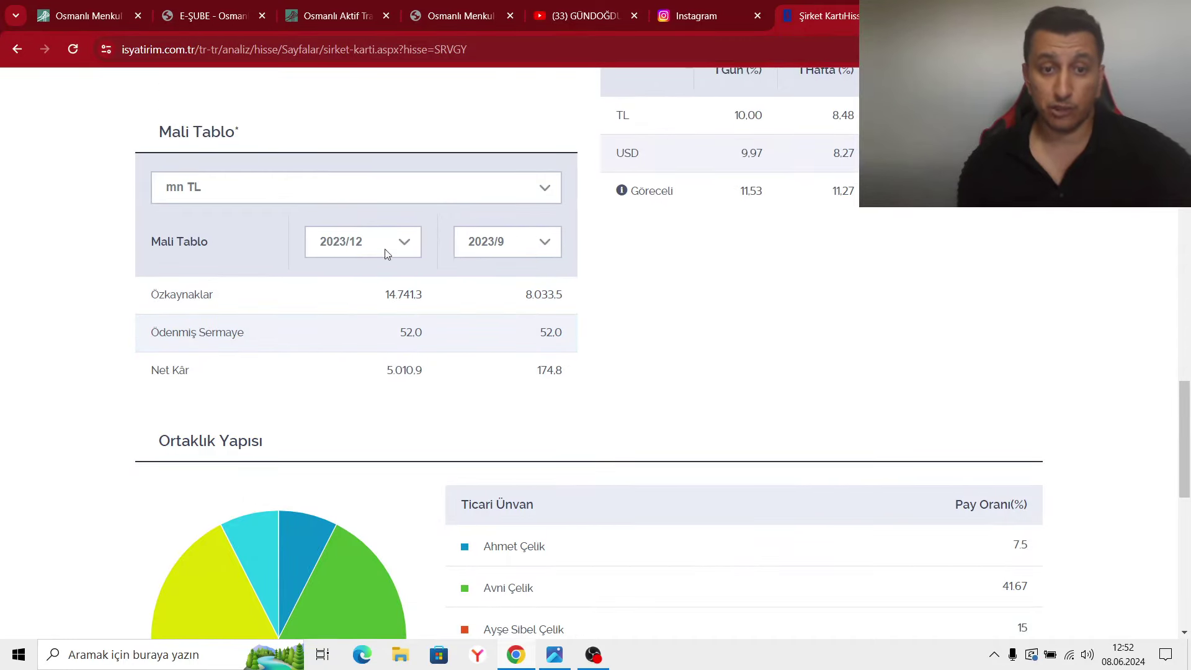
# Return to the SRVGY chart, maximise the price pane, and move the falling trend line's later end to about 306.22 on 29 July 2024.
pyautogui.click(349, 24)
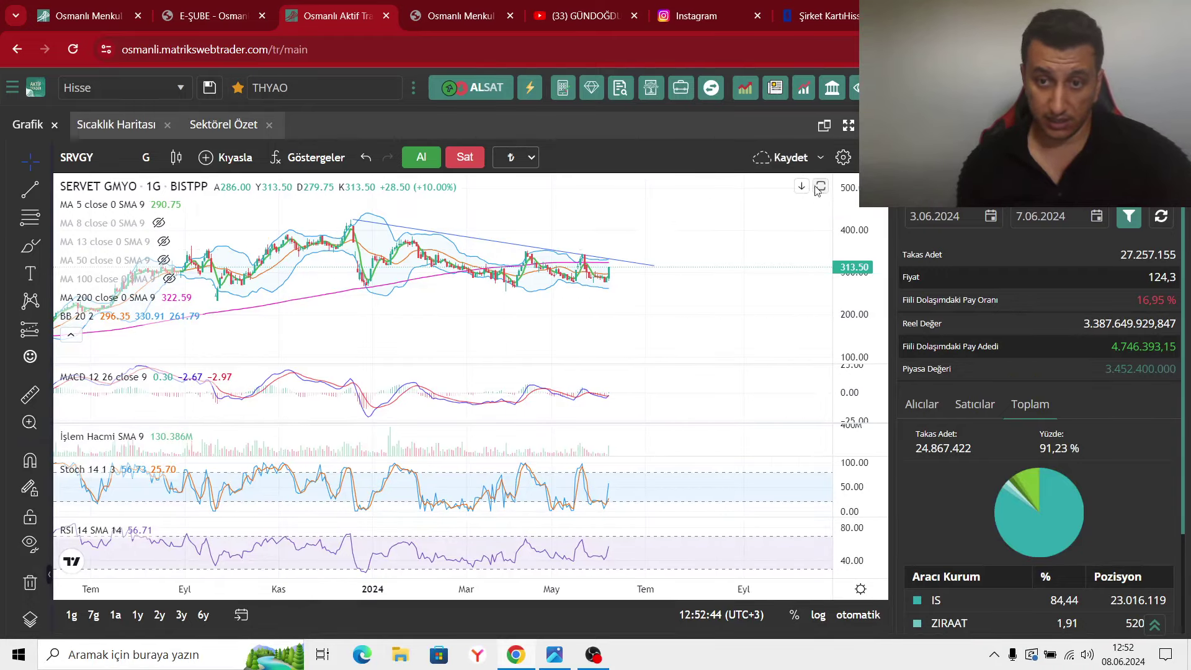
pyautogui.moveTo(666, 370); pyautogui.dragTo(679, 399)
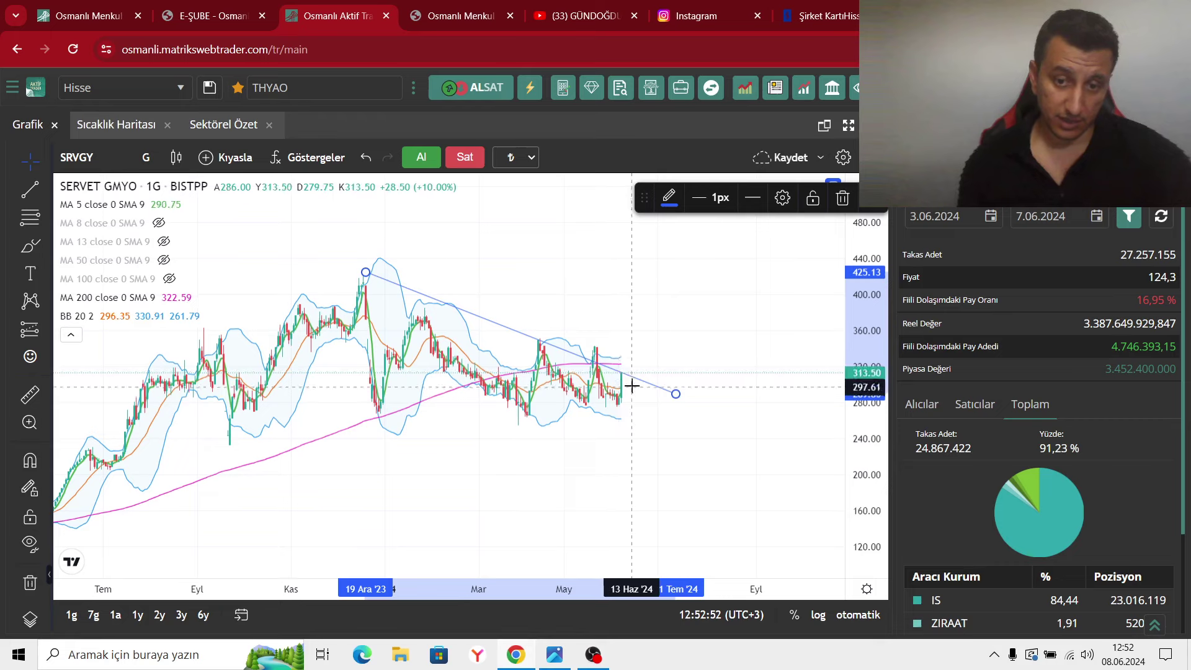
pyautogui.moveTo(675, 394); pyautogui.dragTo(703, 380)
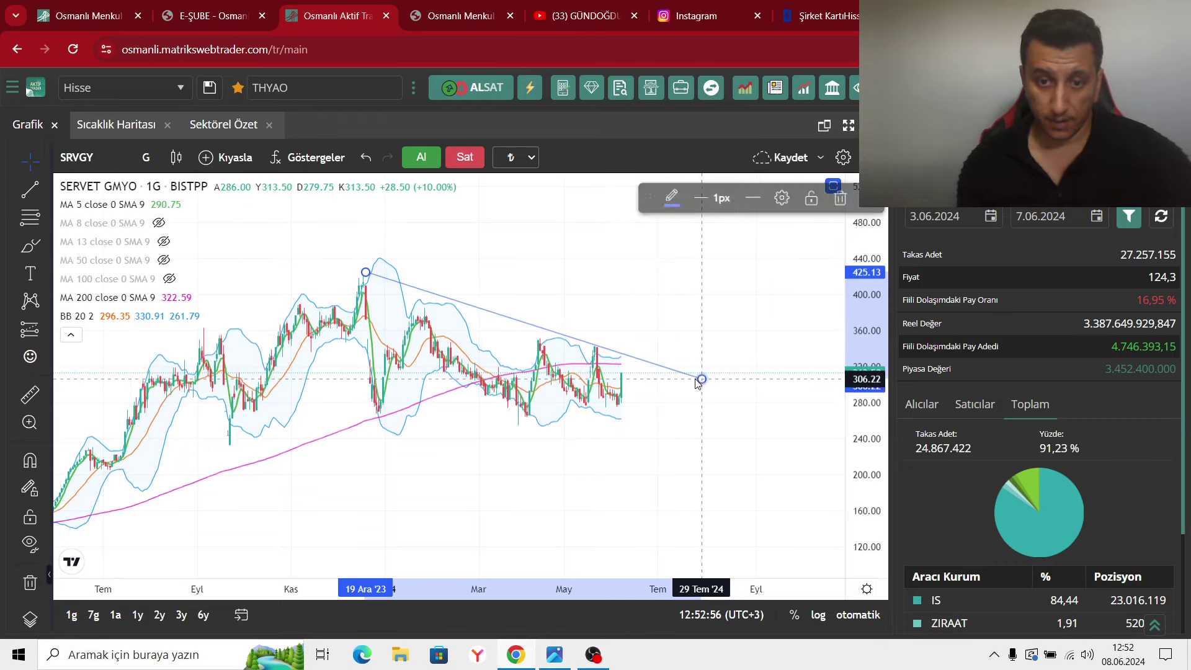
pyautogui.scroll(2, 553, 386)
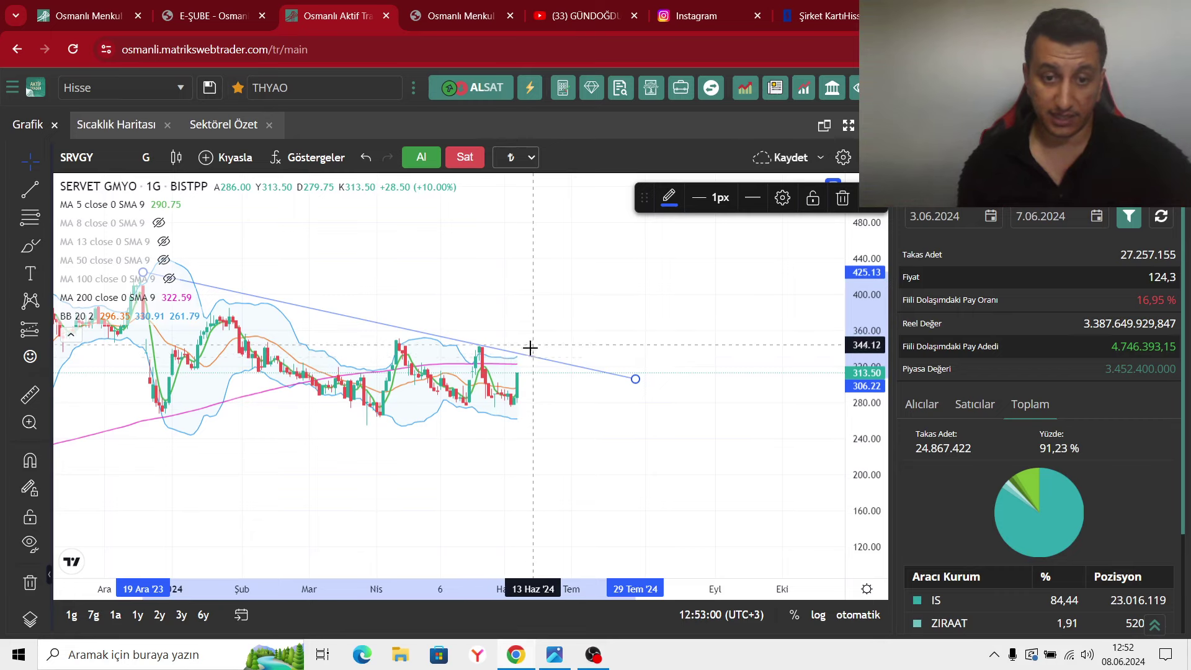
pyautogui.scroll(2, 519, 404)
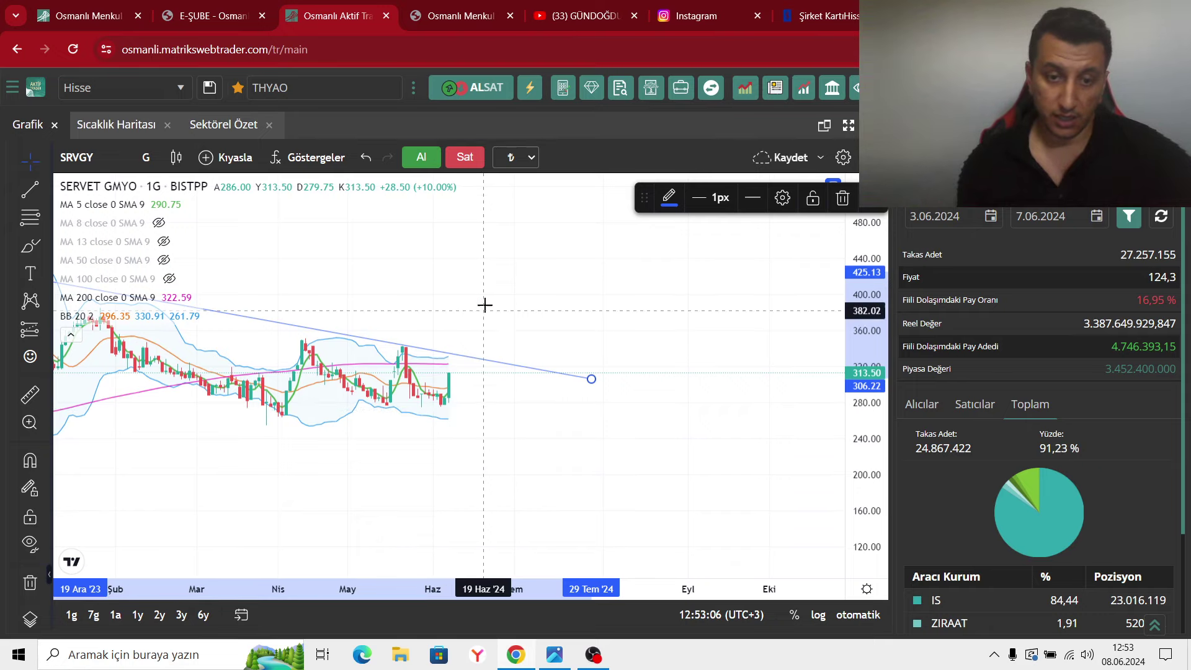
pyautogui.scroll(-2, 664, 425)
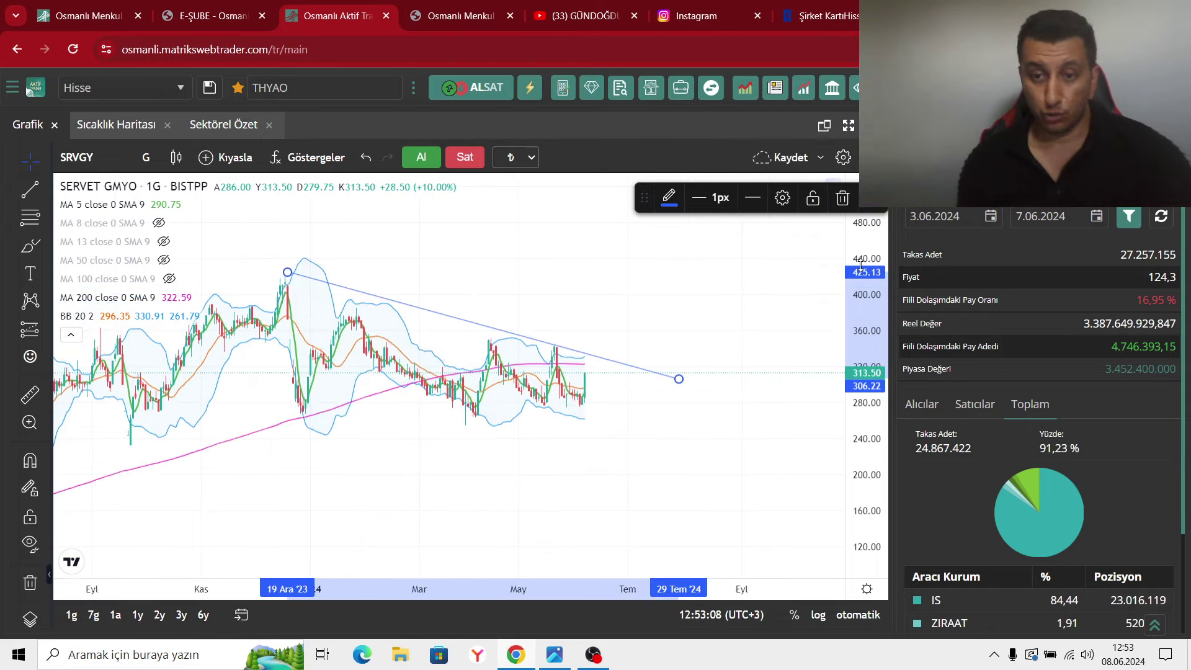
pyautogui.scroll(-2, 827, 346)
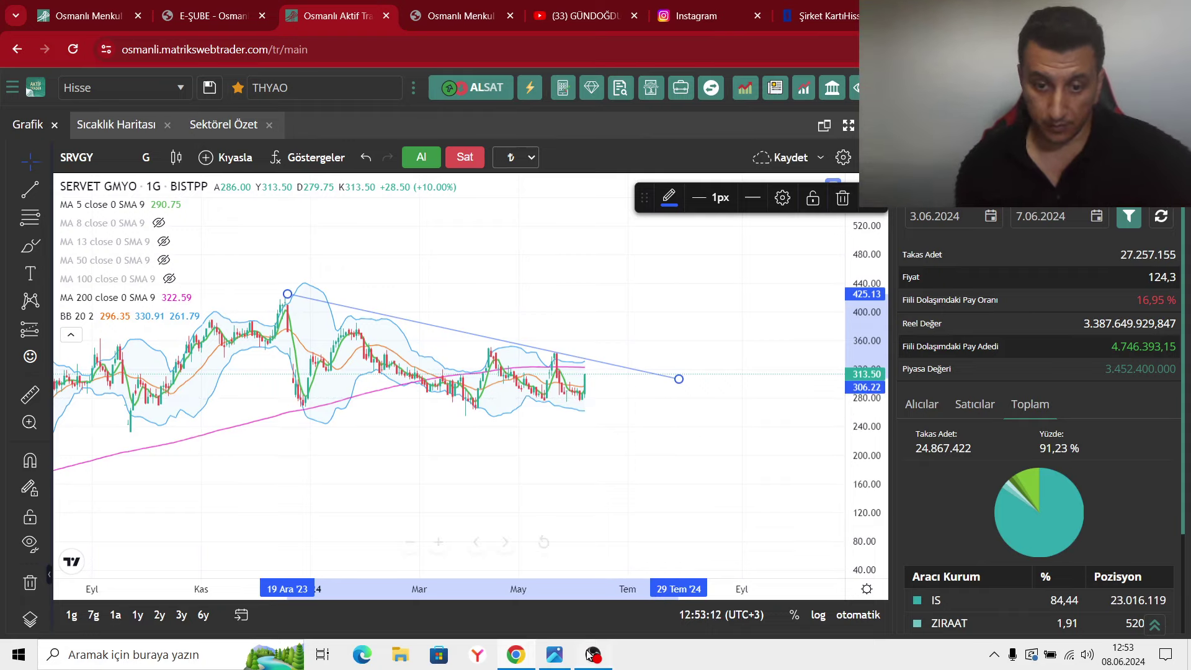
pyautogui.click(604, 662)
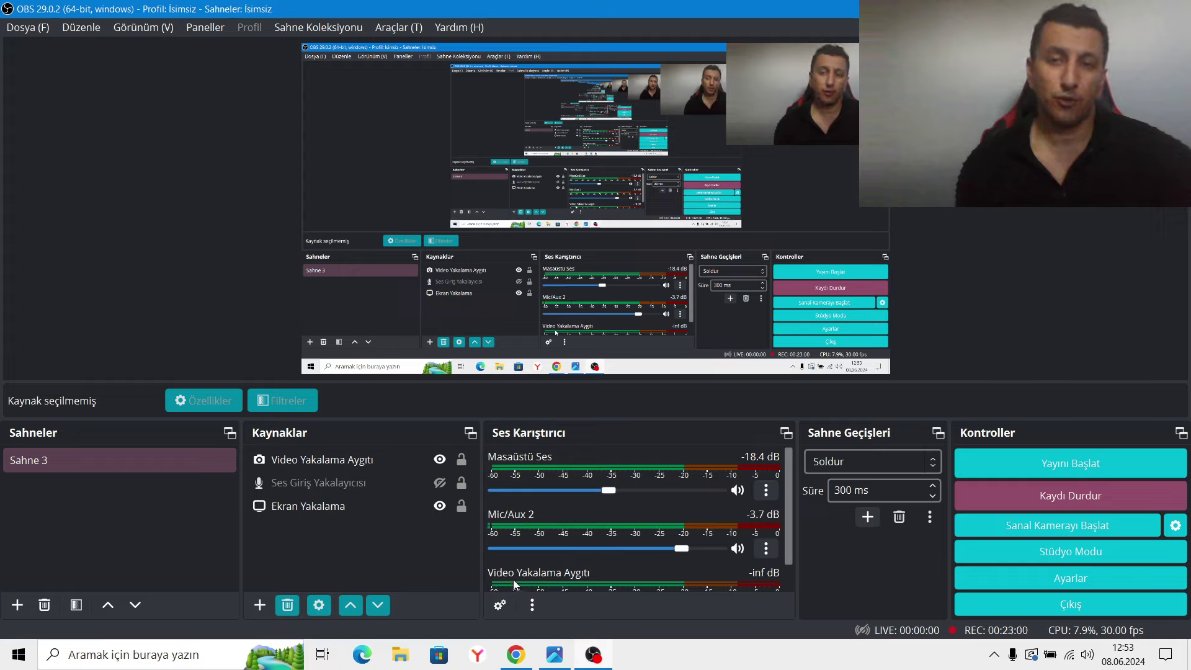
pyautogui.hotkey('alt', 'Tab')
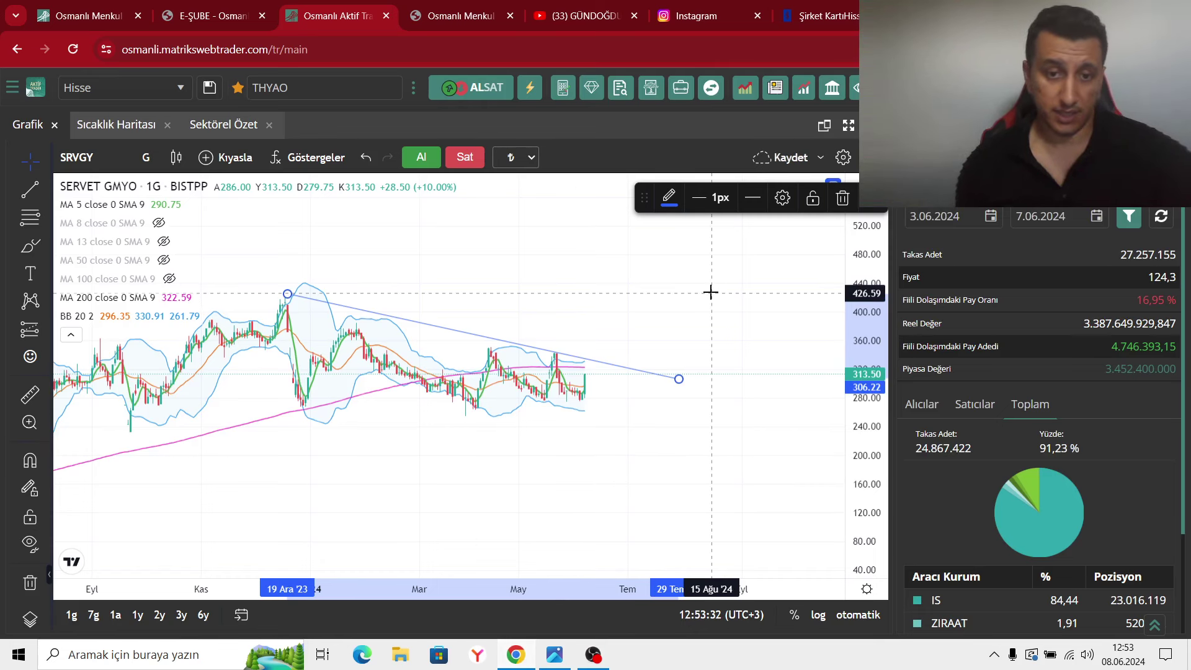
# Switch to Instagram and open the Gündoğdu Borsa profile page.
pyautogui.click(592, 18)
pyautogui.click(696, 18)
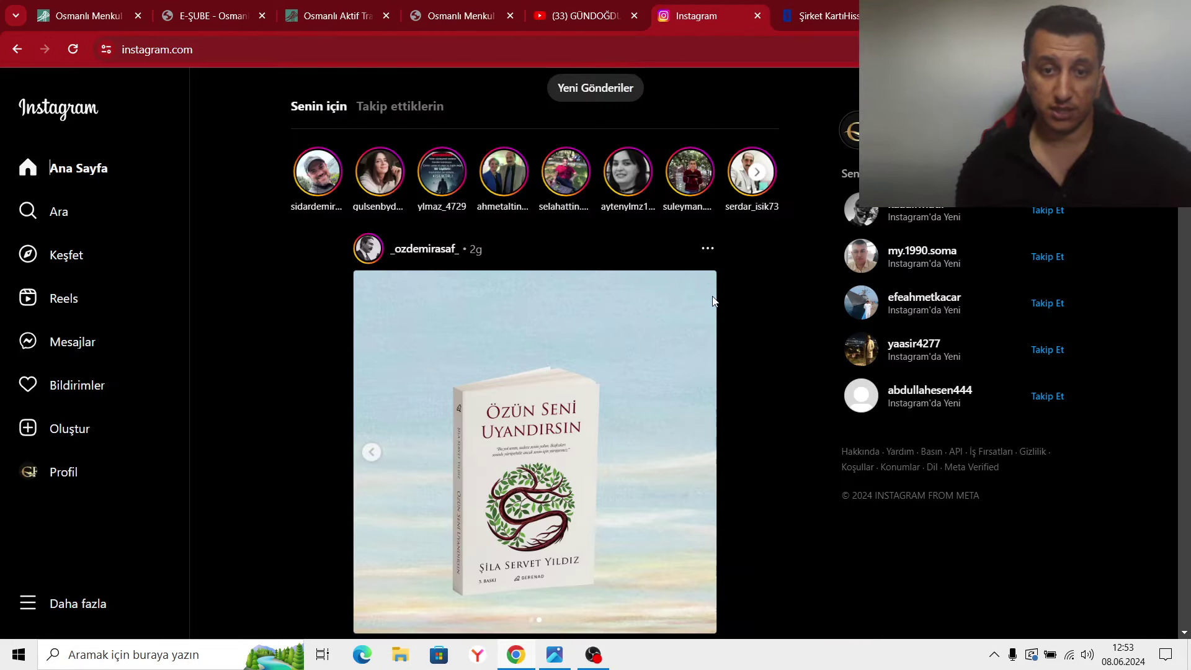
pyautogui.click(855, 131)
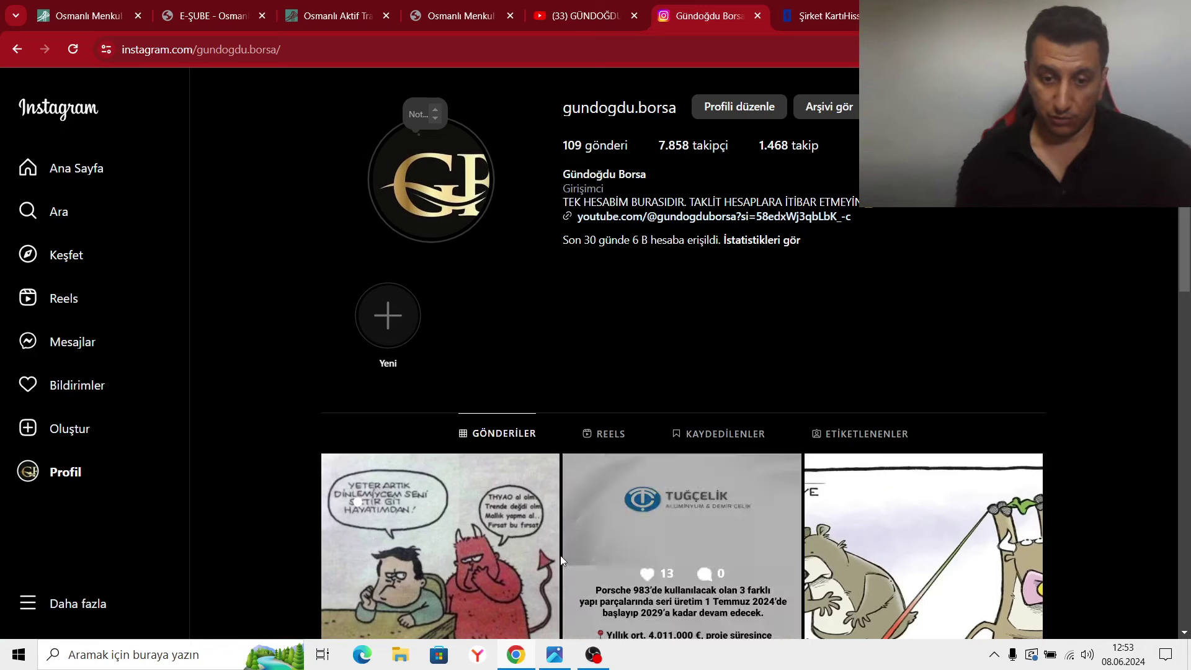
pyautogui.moveTo(520, 663)
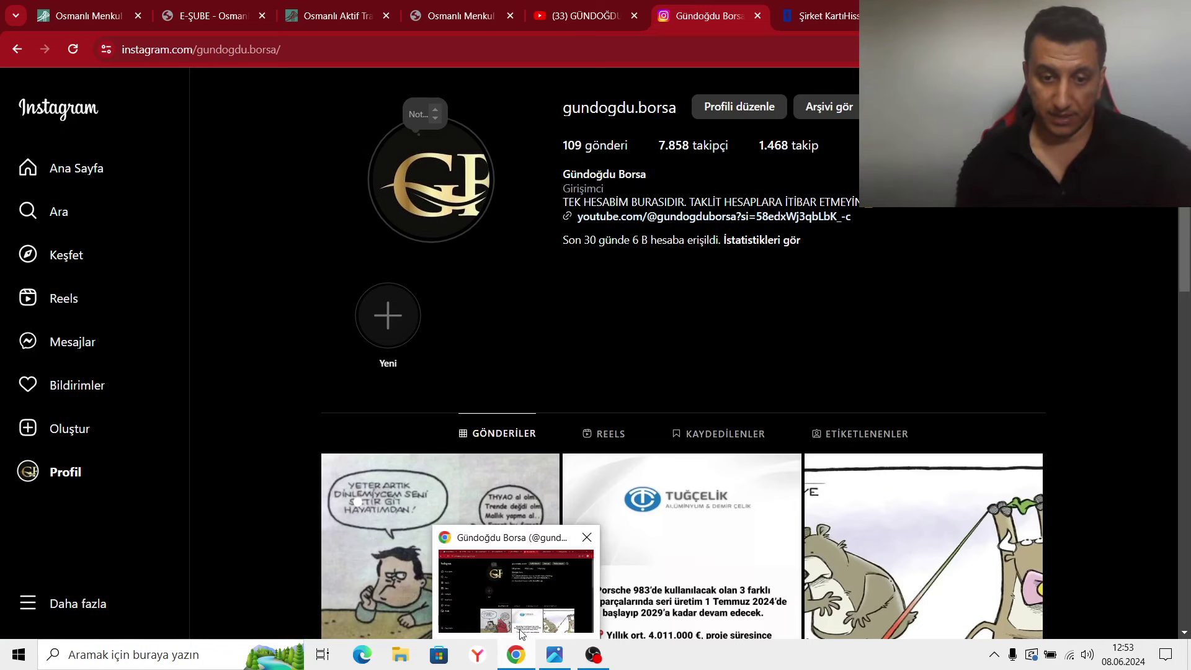